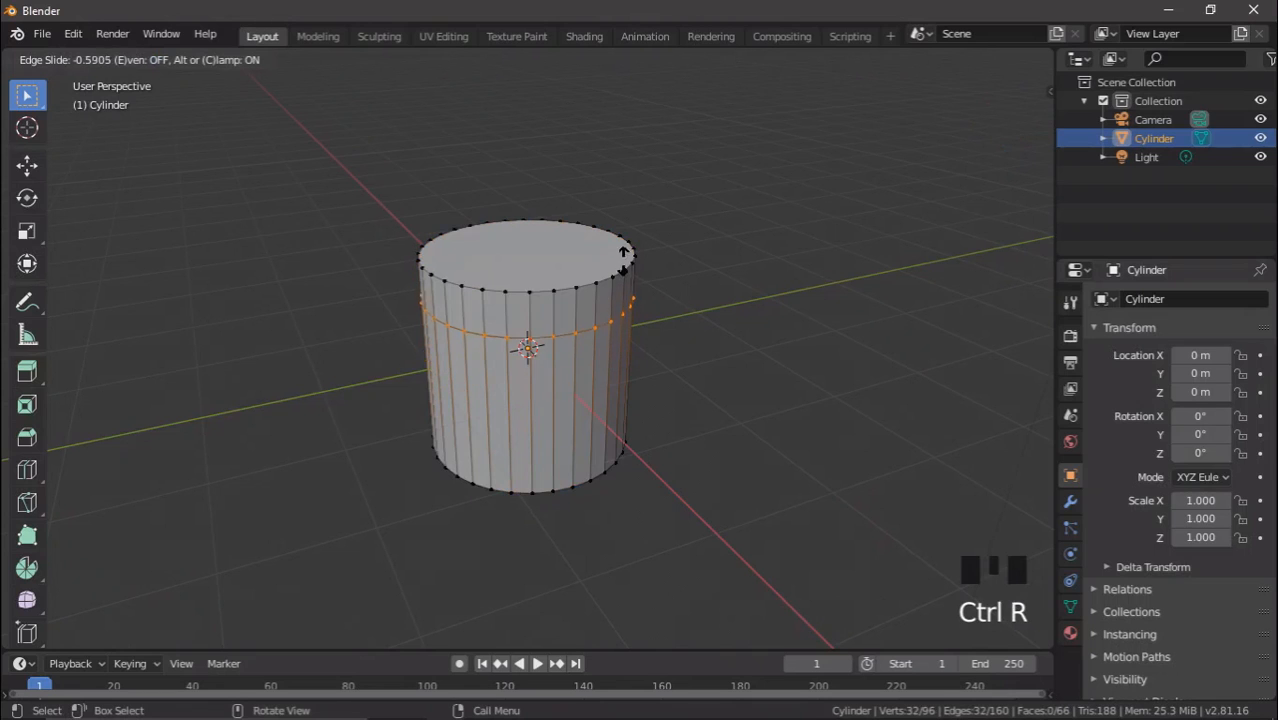
Add an edge loop near the cylinder's top and scale down its bottom face to taper the body.
{"action": "left_click", "coordinate": [624, 252]}
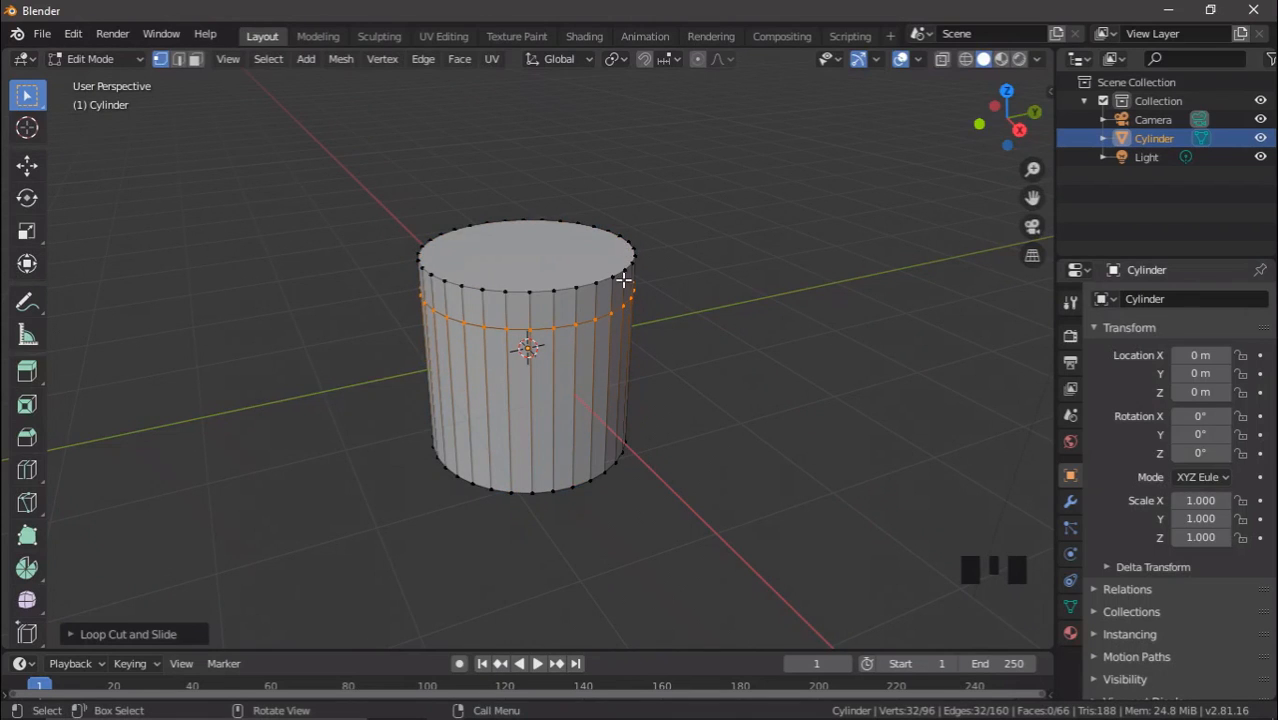
{"action": "middle_click_drag", "start_coordinate": [391, 190], "coordinate": [391, 164]}
{"action": "left_click", "coordinate": [197, 62]}
{"action": "middle_click_drag", "start_coordinate": [508, 420], "coordinate": [519, 365]}
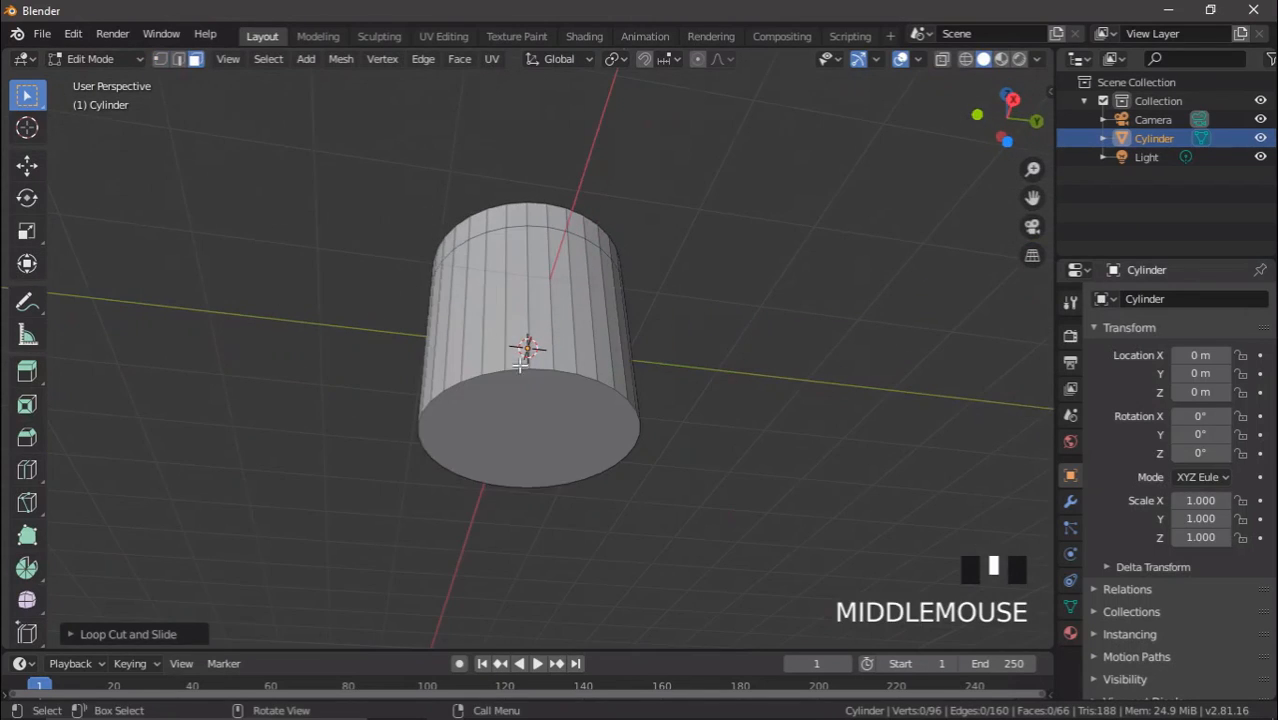
{"action": "left_click", "coordinate": [523, 395]}
{"action": "key", "text": "s"}
{"action": "left_click", "coordinate": [699, 448]}
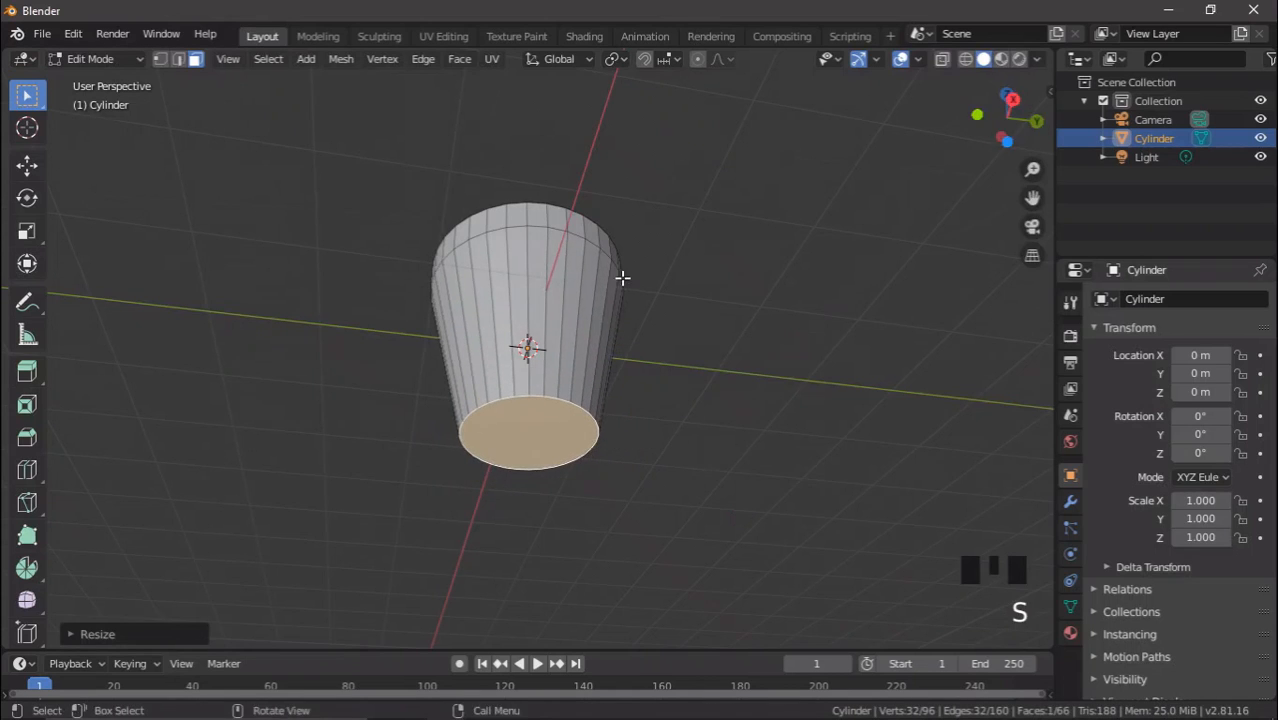
Inset the ring of side faces above the upper edge loop with a depth of 0.1 m to form a rim.
{"action": "middle_click_drag", "start_coordinate": [622, 277], "coordinate": [622, 343]}
{"action": "left_click", "coordinate": [622, 280], "text": "alt"}
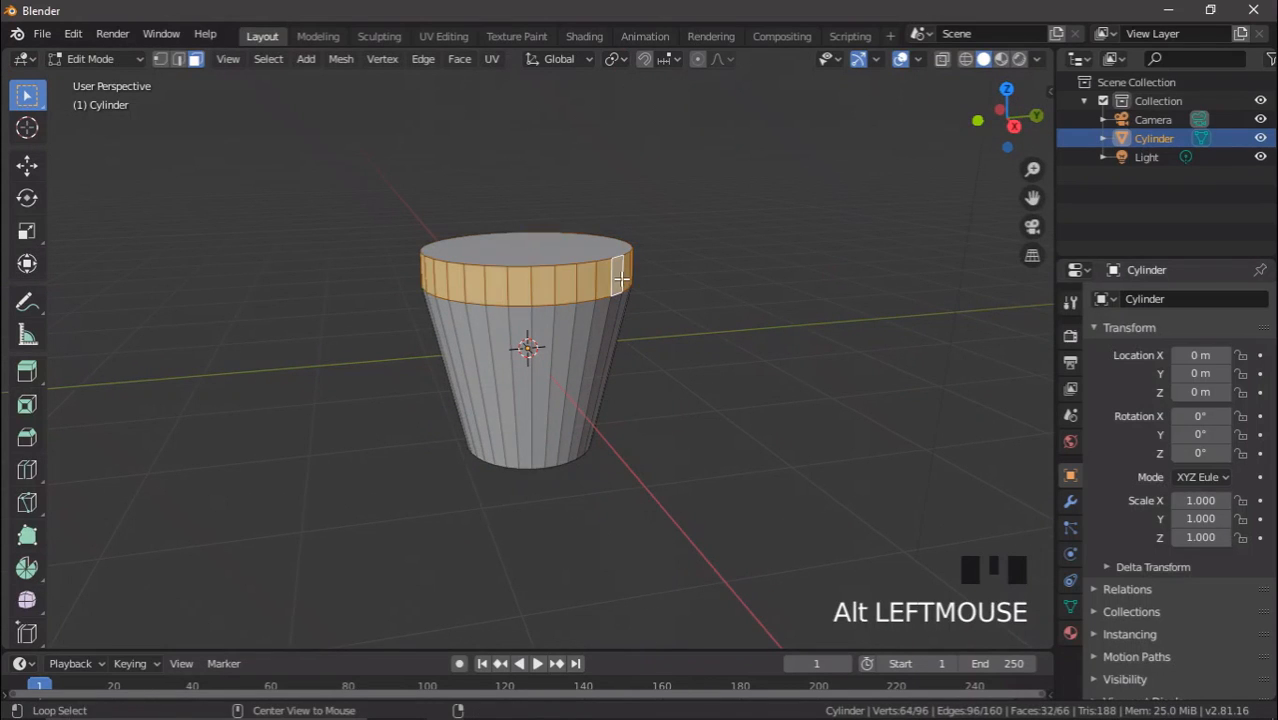
{"action": "key", "text": "i"}
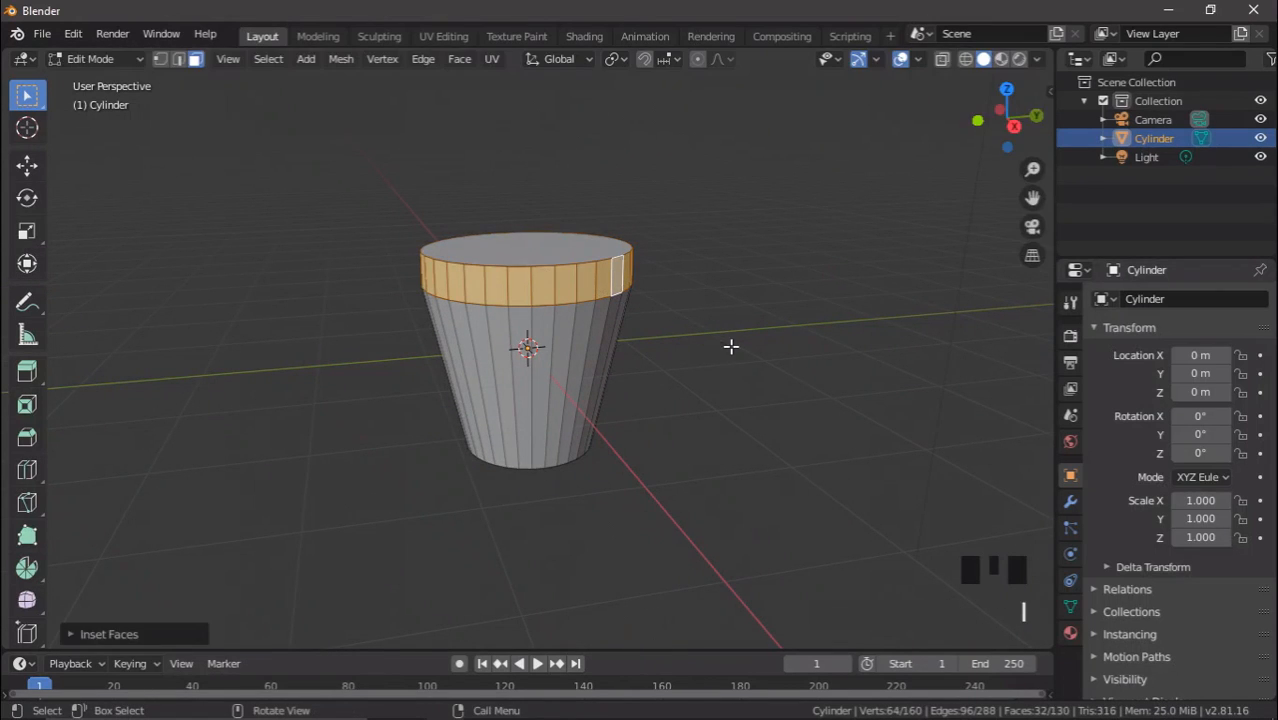
{"action": "left_click", "coordinate": [143, 634]}
{"action": "double_click", "coordinate": [251, 546]}
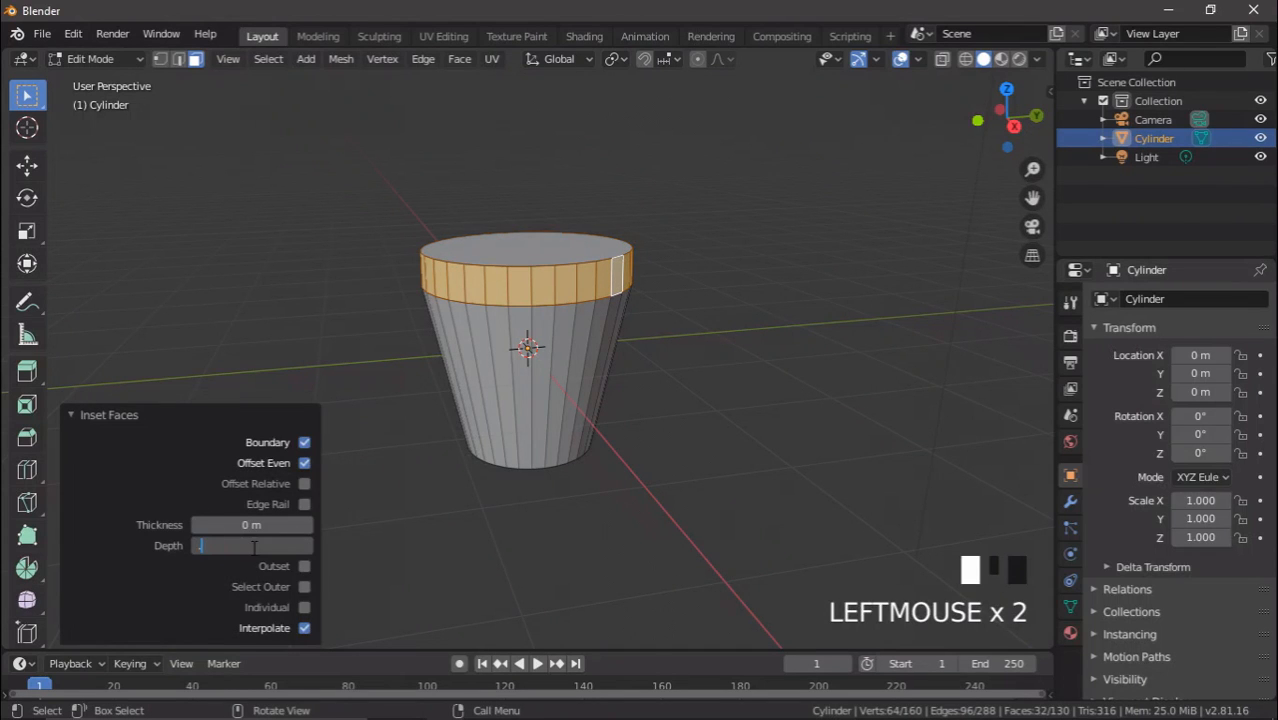
{"action": "type", "text": ".1"}
{"action": "key", "text": "Return"}
Inset the pot's bottom face by about 0.126 m.
{"action": "middle_click_drag", "start_coordinate": [459, 340], "coordinate": [563, 256]}
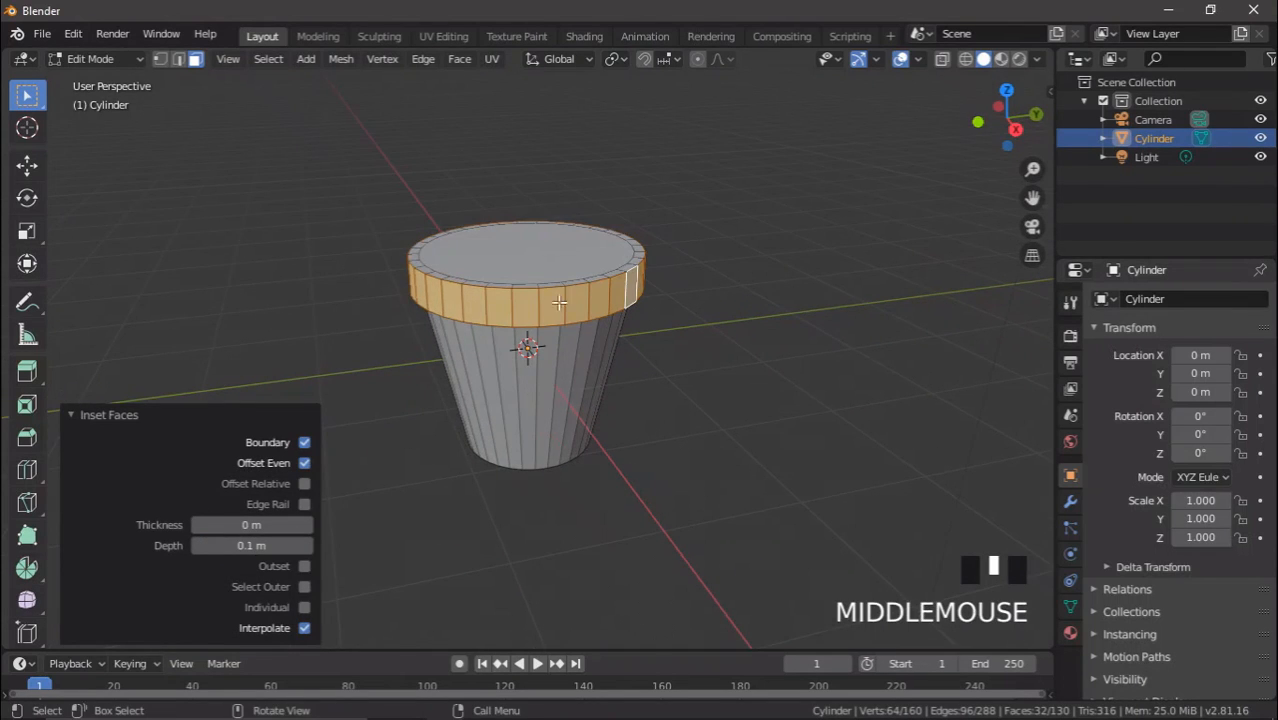
{"action": "middle_click_drag", "start_coordinate": [559, 302], "coordinate": [528, 200]}
{"action": "left_click", "coordinate": [522, 348]}
{"action": "scroll", "coordinate": [656, 411], "scroll_direction": "up", "scroll_amount": 2}
{"action": "key", "text": "i"}
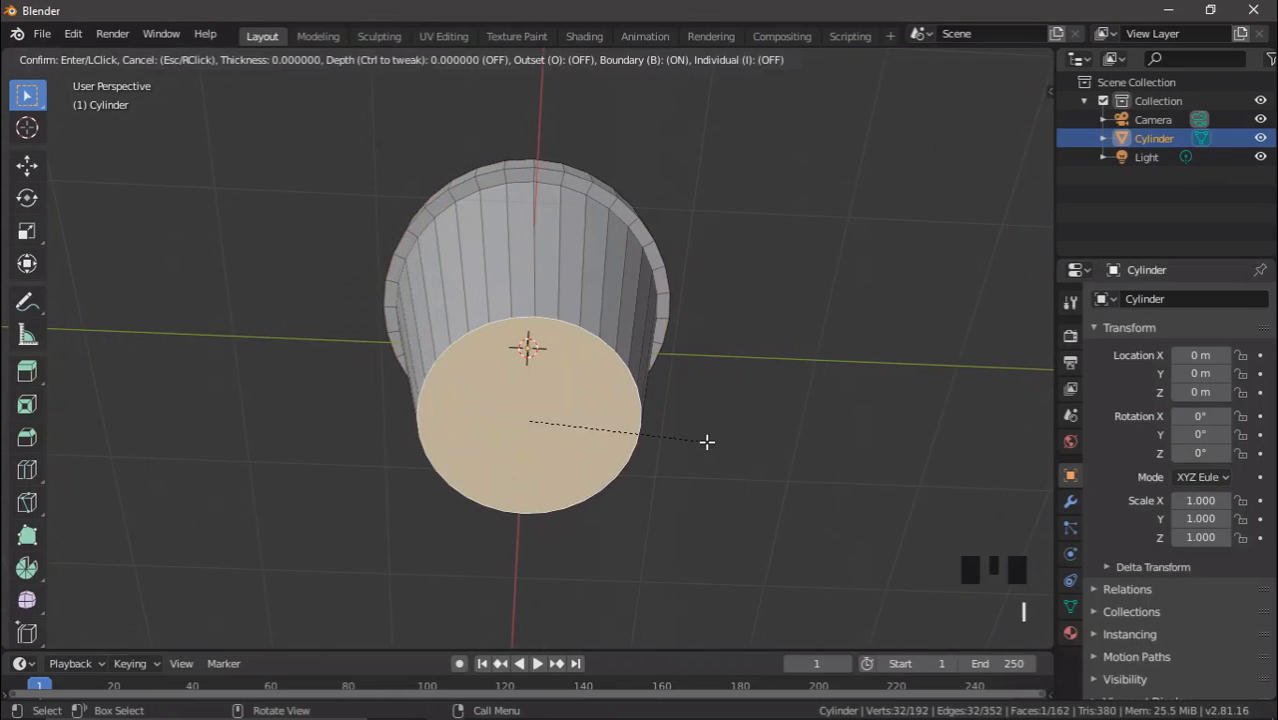
{"action": "left_click", "coordinate": [683, 447]}
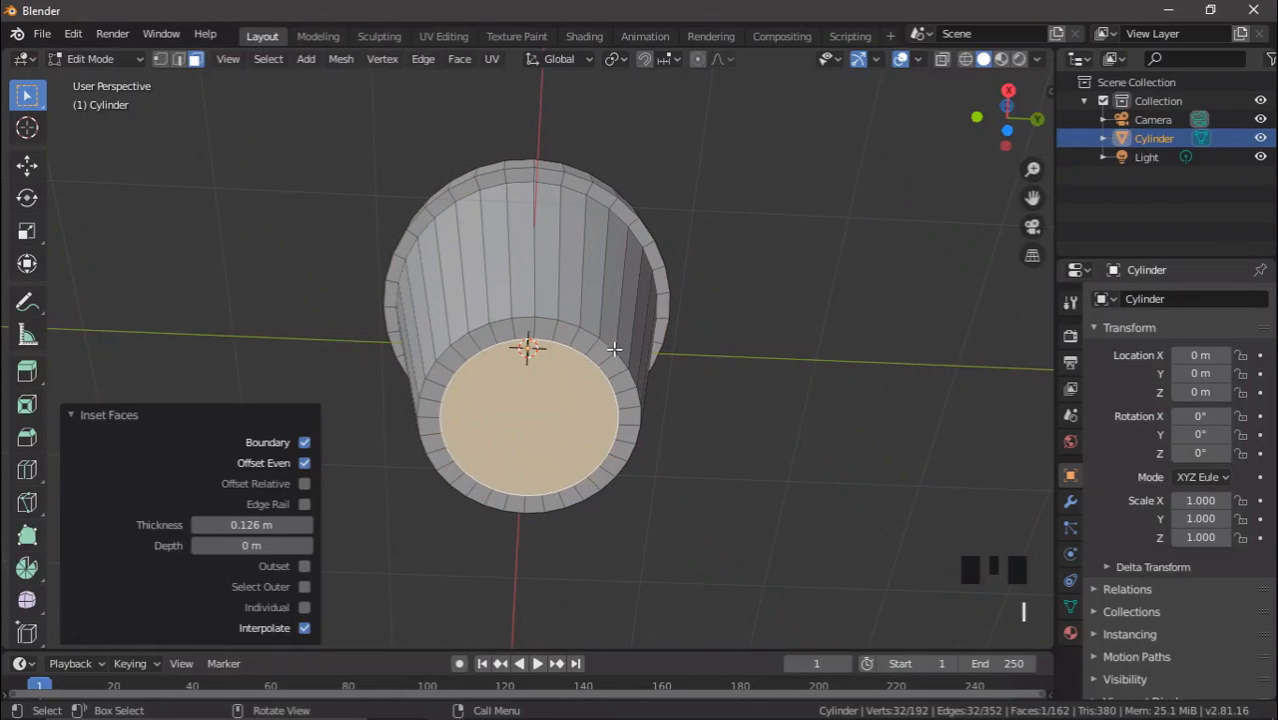
Extrude the inset bottom face about 0.302 m outward to form a foot.
{"action": "middle_click_drag", "start_coordinate": [613, 348], "coordinate": [608, 405]}
{"action": "key", "text": "e"}
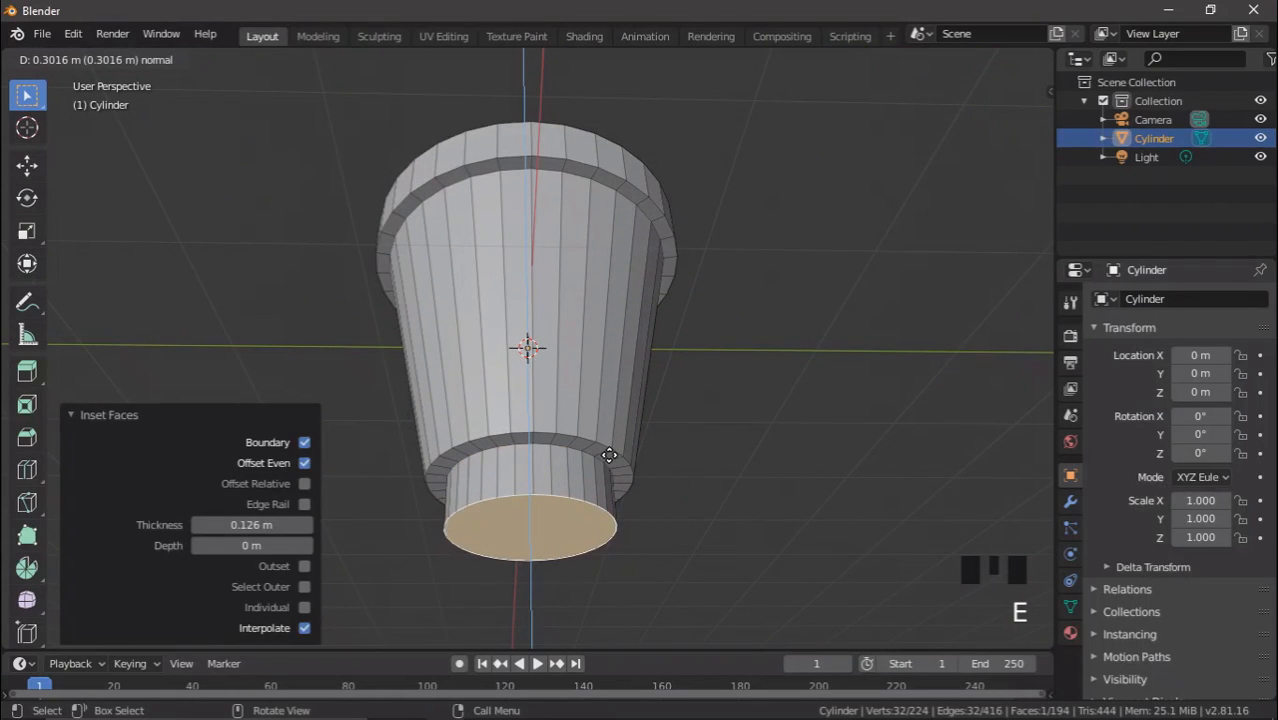
{"action": "left_click", "coordinate": [609, 455]}
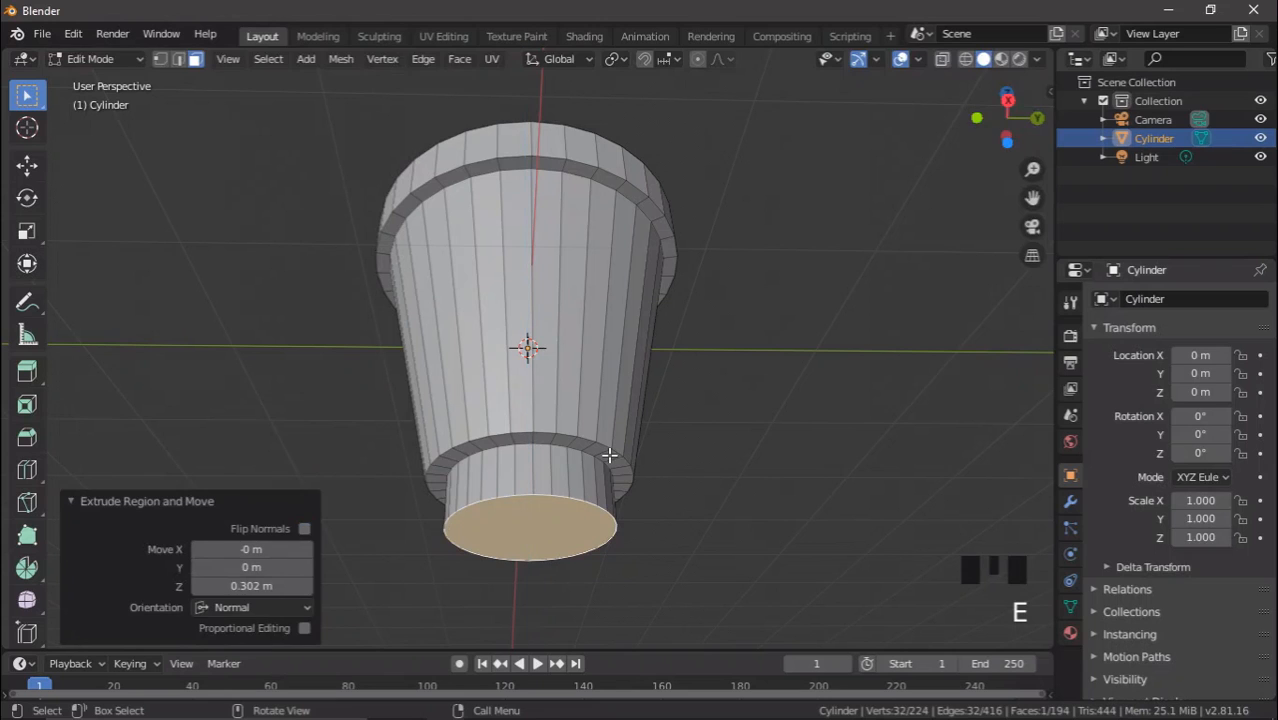
Inset the foot's bottom face about 0.158 m and extrude it about 0.199 m inward.
{"action": "key", "text": "i"}
{"action": "left_click", "coordinate": [702, 522]}
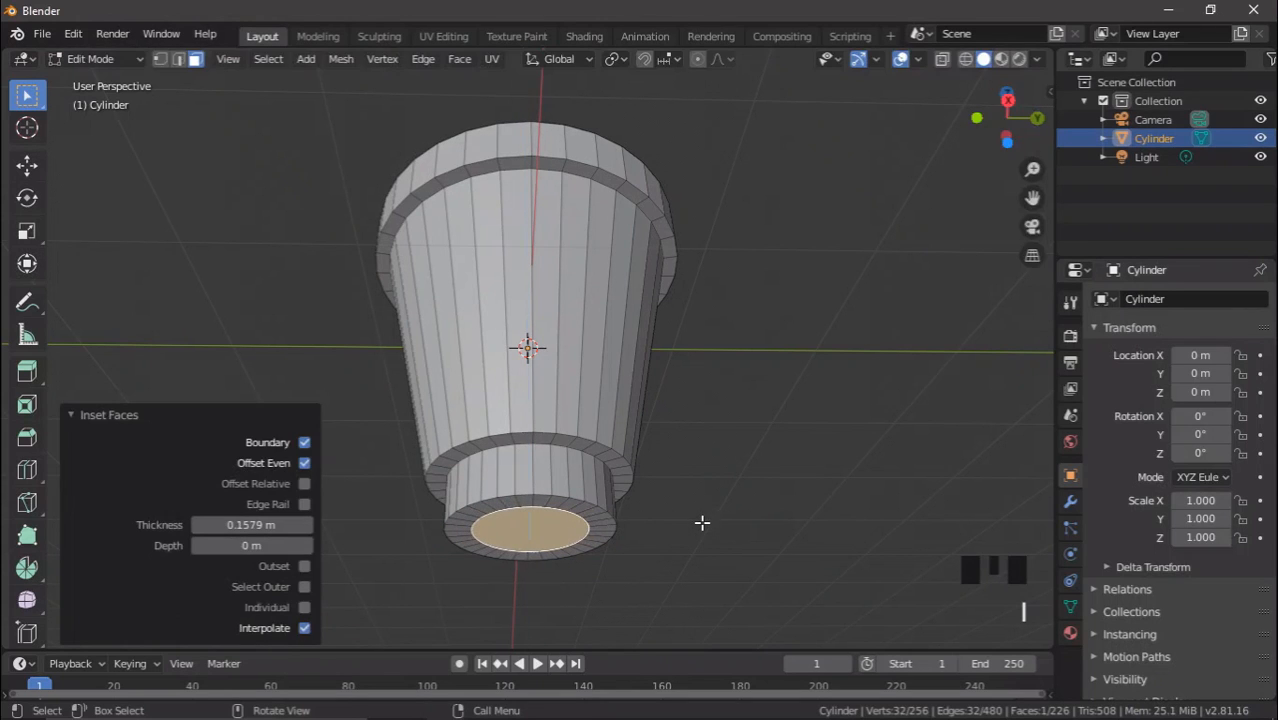
{"action": "key", "text": "e"}
{"action": "left_click", "coordinate": [693, 491]}
Inset the recessed face under the foot three times, by about 0.017, 0.104 and 0.12 m.
{"action": "middle_click_drag", "start_coordinate": [690, 470], "coordinate": [760, 320]}
{"action": "key", "text": "i"}
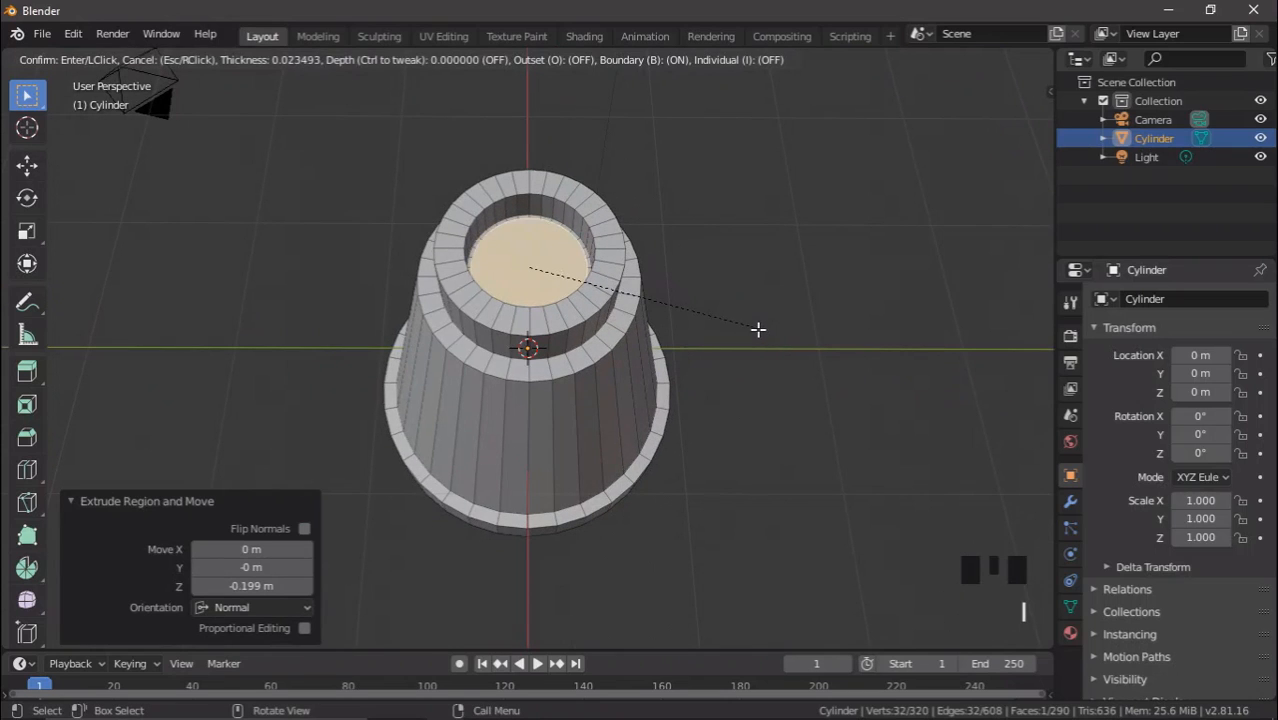
{"action": "left_click", "coordinate": [759, 336]}
{"action": "key", "text": "i"}
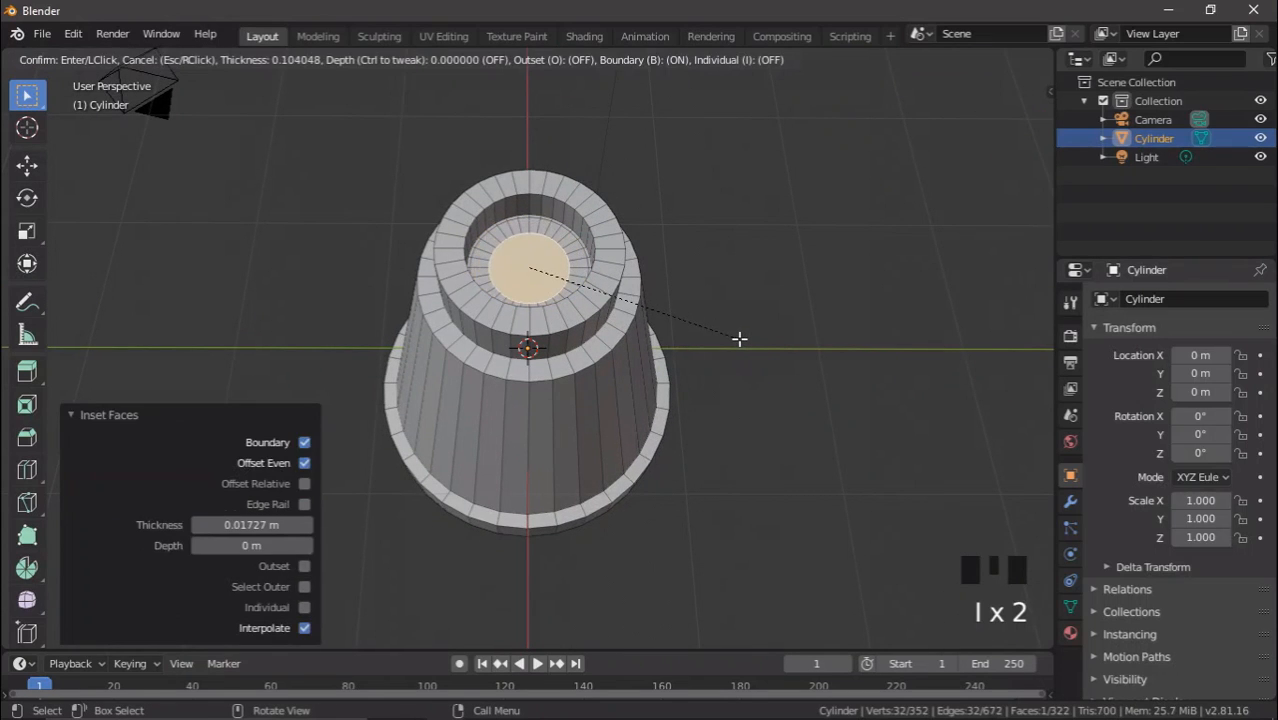
{"action": "left_click", "coordinate": [739, 340]}
{"action": "key", "text": "i"}
{"action": "left_click", "coordinate": [716, 339]}
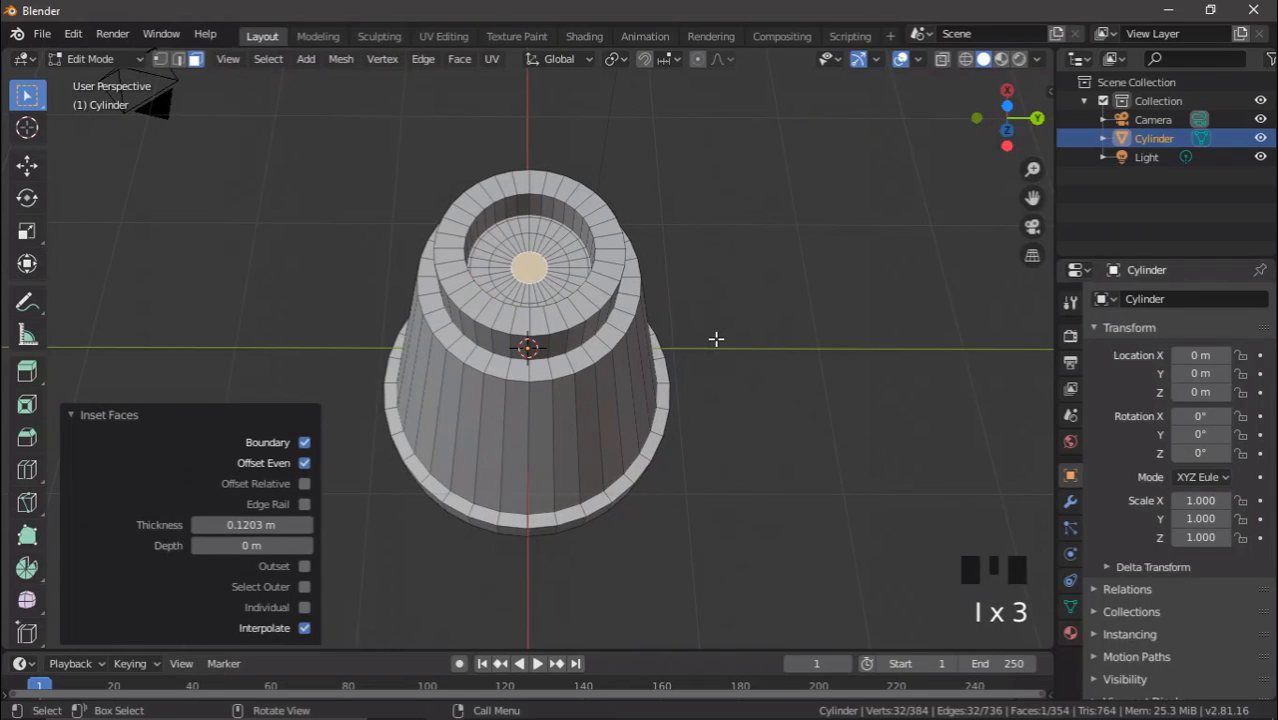
Inset the pot's top face and extrude it about 0.198 m down into the pot.
{"action": "middle_click_drag", "start_coordinate": [705, 241], "coordinate": [650, 277]}
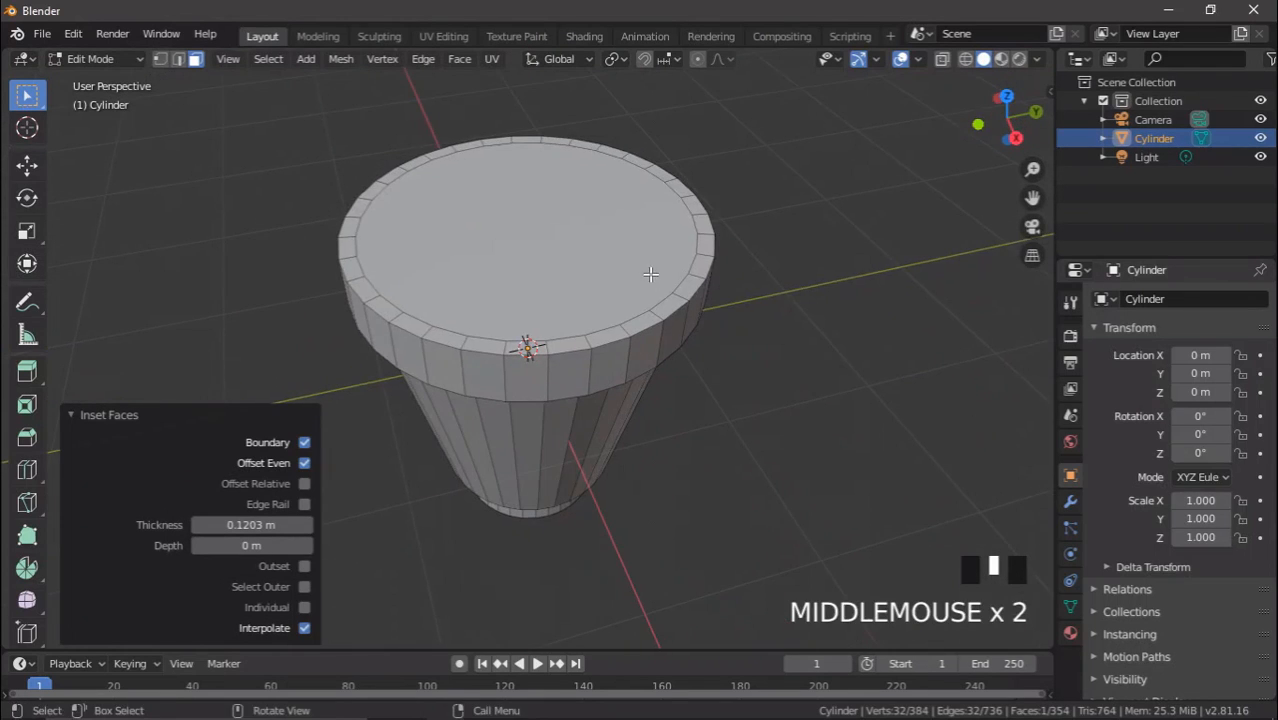
{"action": "left_click", "coordinate": [690, 321]}
{"action": "mouse_move", "coordinate": [690, 321]}
{"action": "middle_mouse_down"}
{"action": "mouse_move", "coordinate": [725, 306]}
{"action": "mouse_move", "coordinate": [710, 262]}
{"action": "mouse_move", "coordinate": [719, 317]}
{"action": "mouse_move", "coordinate": [742, 328]}
{"action": "mouse_move", "coordinate": [690, 328]}
{"action": "middle_mouse_up"}
{"action": "key", "text": "i"}
{"action": "left_click", "coordinate": [717, 314]}
{"action": "key", "text": "e"}
{"action": "left_click", "coordinate": [700, 293]}
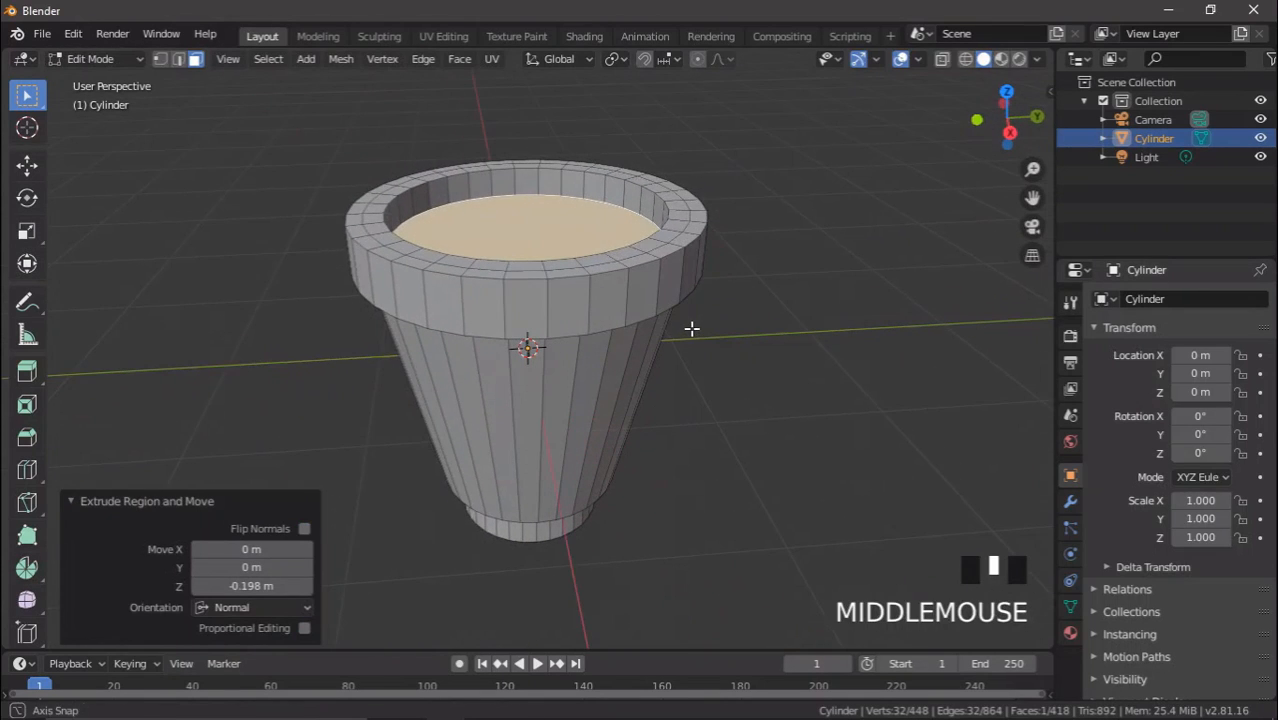
Separate the recessed top face into its own object, return to Object Mode and select the pot.
{"action": "key", "text": "p"}
{"action": "left_click", "coordinate": [731, 238]}
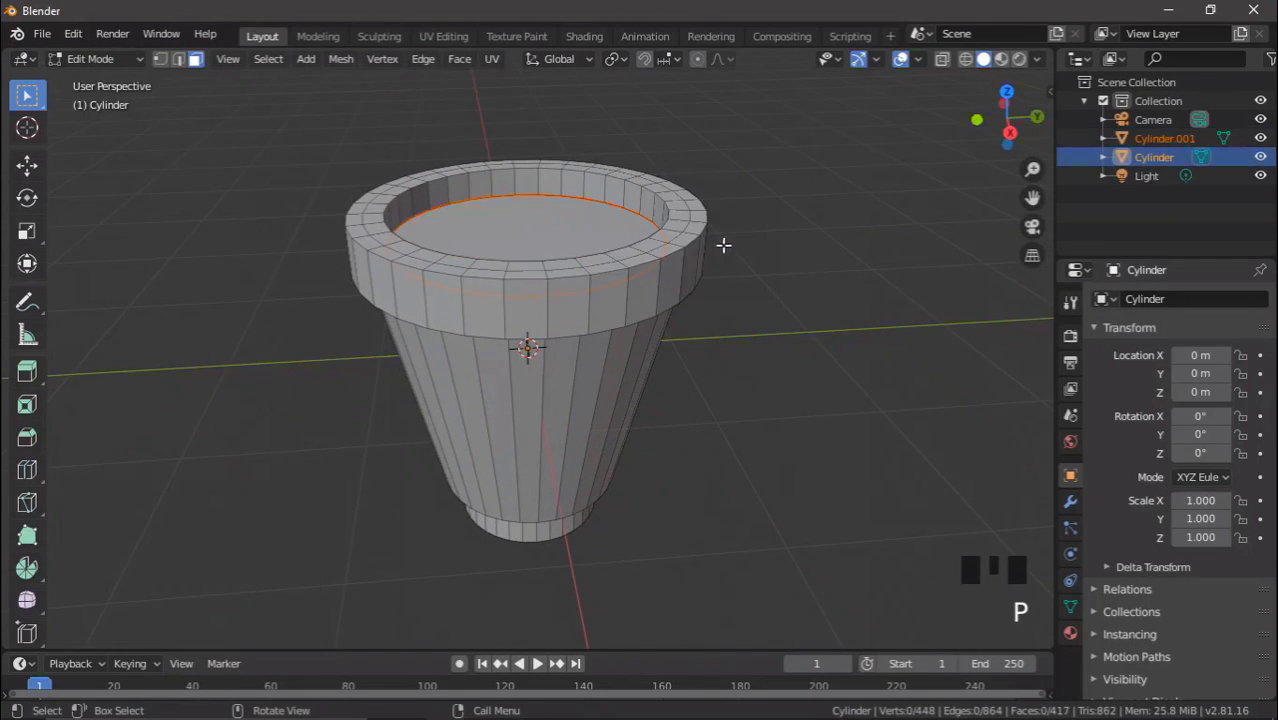
{"action": "key", "text": "Tab"}
{"action": "left_click", "coordinate": [667, 266]}
{"action": "left_click", "coordinate": [594, 226]}
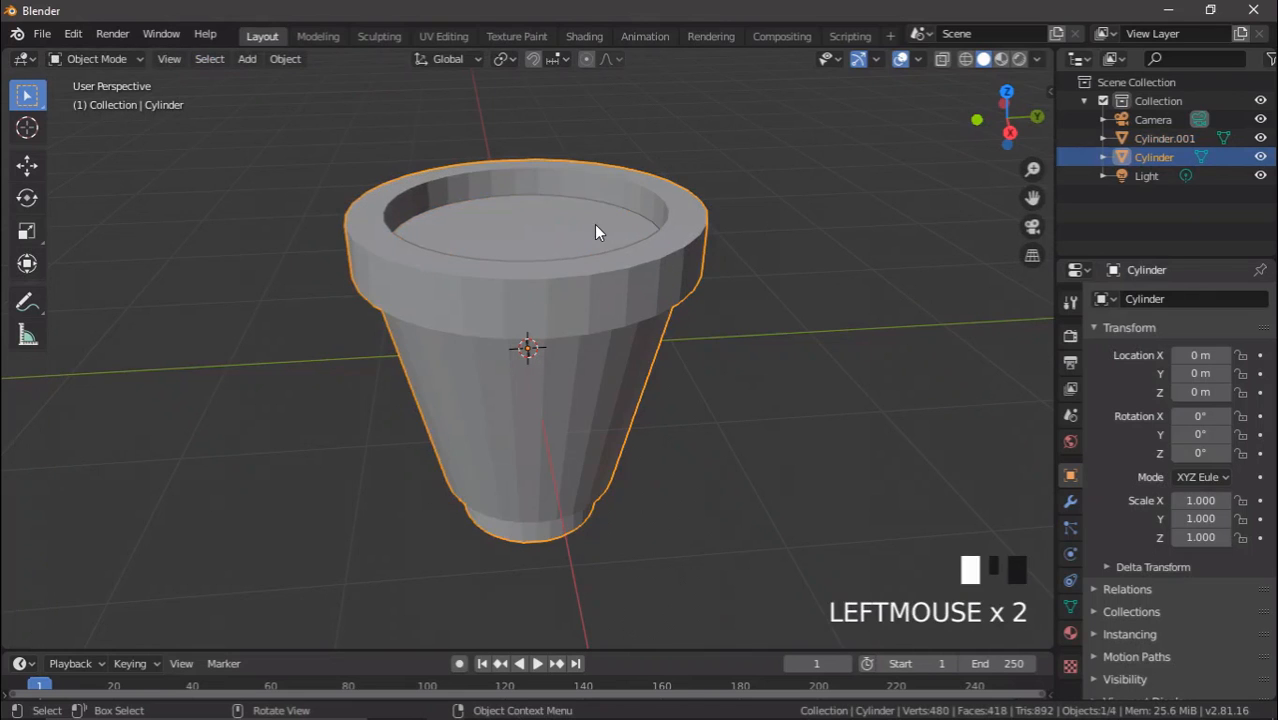
{"action": "left_click", "coordinate": [690, 259]}
Add a Subdivision Surface modifier to the pot.
{"action": "middle_click_drag", "start_coordinate": [674, 261], "coordinate": [750, 243]}
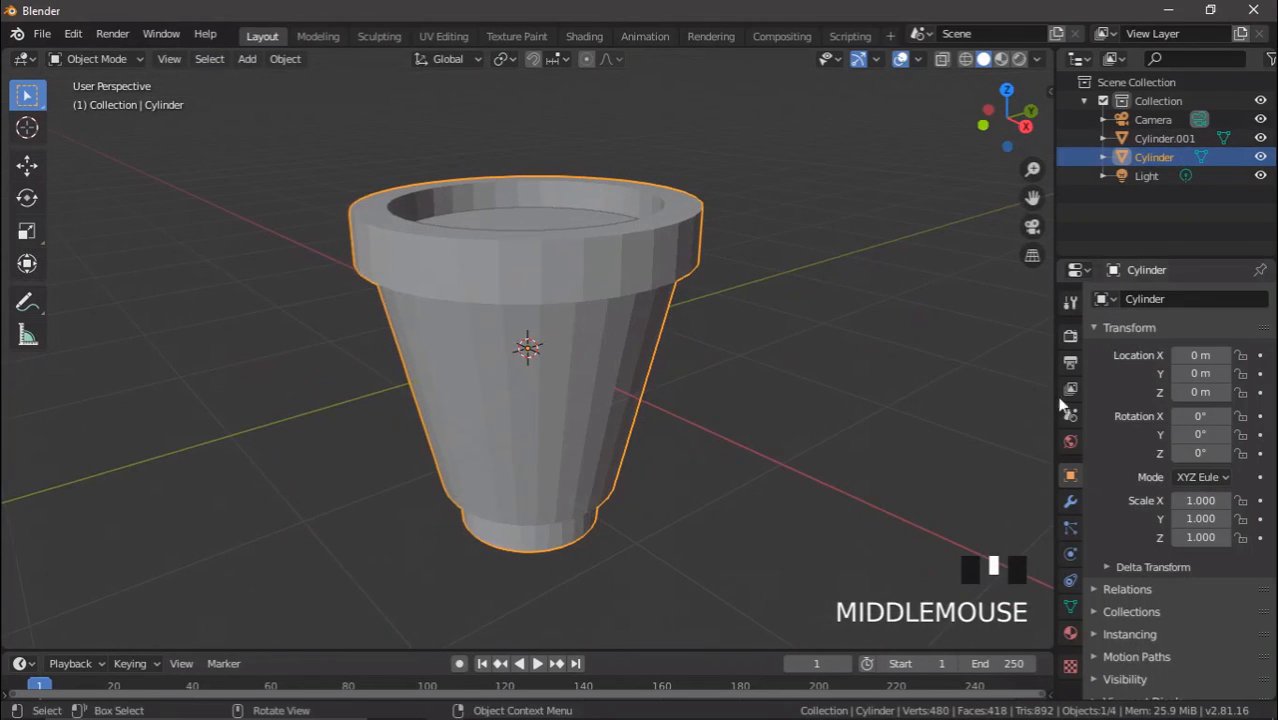
{"action": "left_click", "coordinate": [1069, 511]}
{"action": "left_click", "coordinate": [1165, 299]}
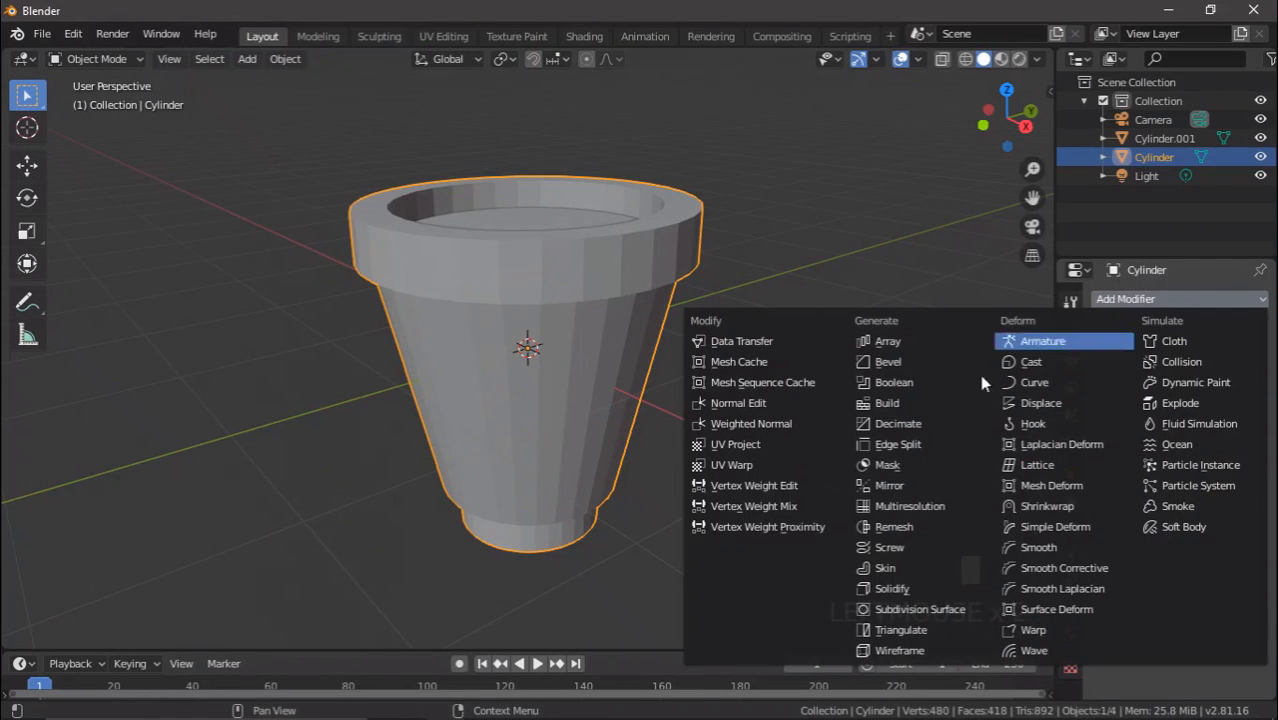
{"action": "left_click", "coordinate": [933, 609]}
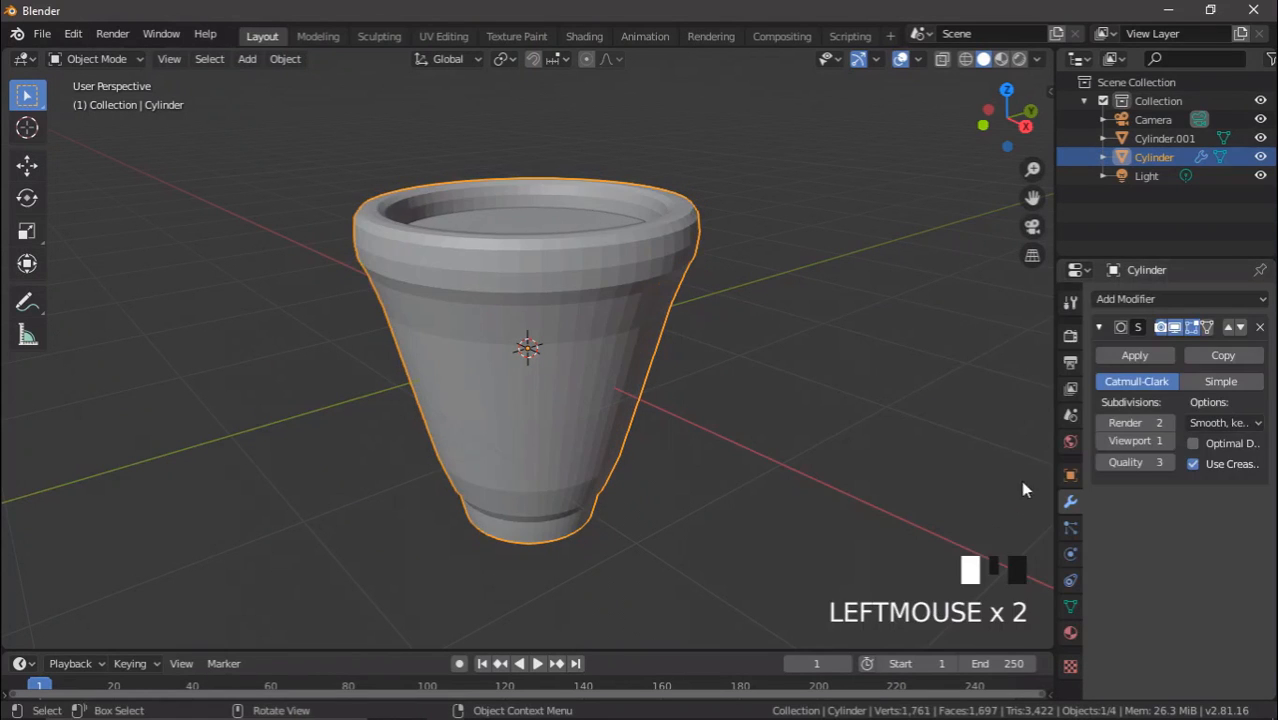
Add a loop cut around the pot's tapered body, slid up just below the rim with a factor of about -0.958.
{"action": "key", "text": "Tab"}
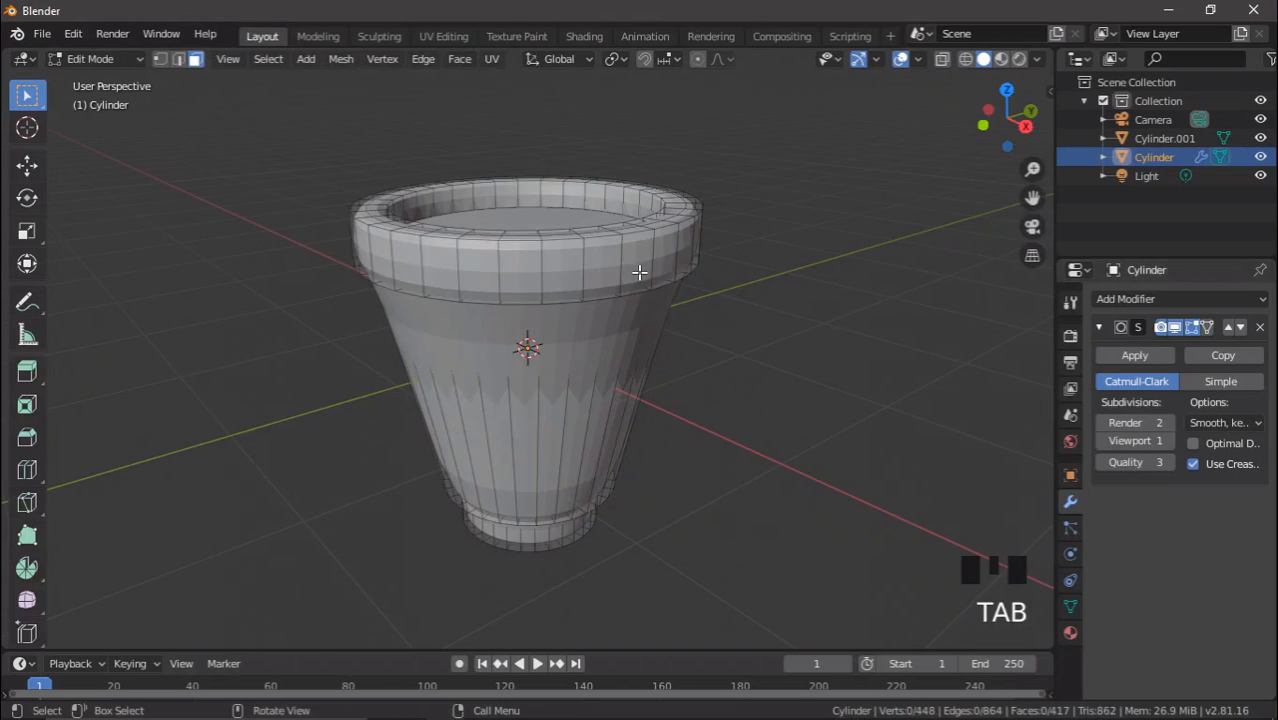
{"action": "mouse_move", "coordinate": [639, 271]}
{"action": "middle_mouse_down"}
{"action": "mouse_move", "coordinate": [616, 271]}
{"action": "mouse_move", "coordinate": [603, 242]}
{"action": "mouse_move", "coordinate": [653, 257]}
{"action": "middle_mouse_up"}
{"action": "scroll", "coordinate": [645, 271], "scroll_direction": "up", "scroll_amount": 2}
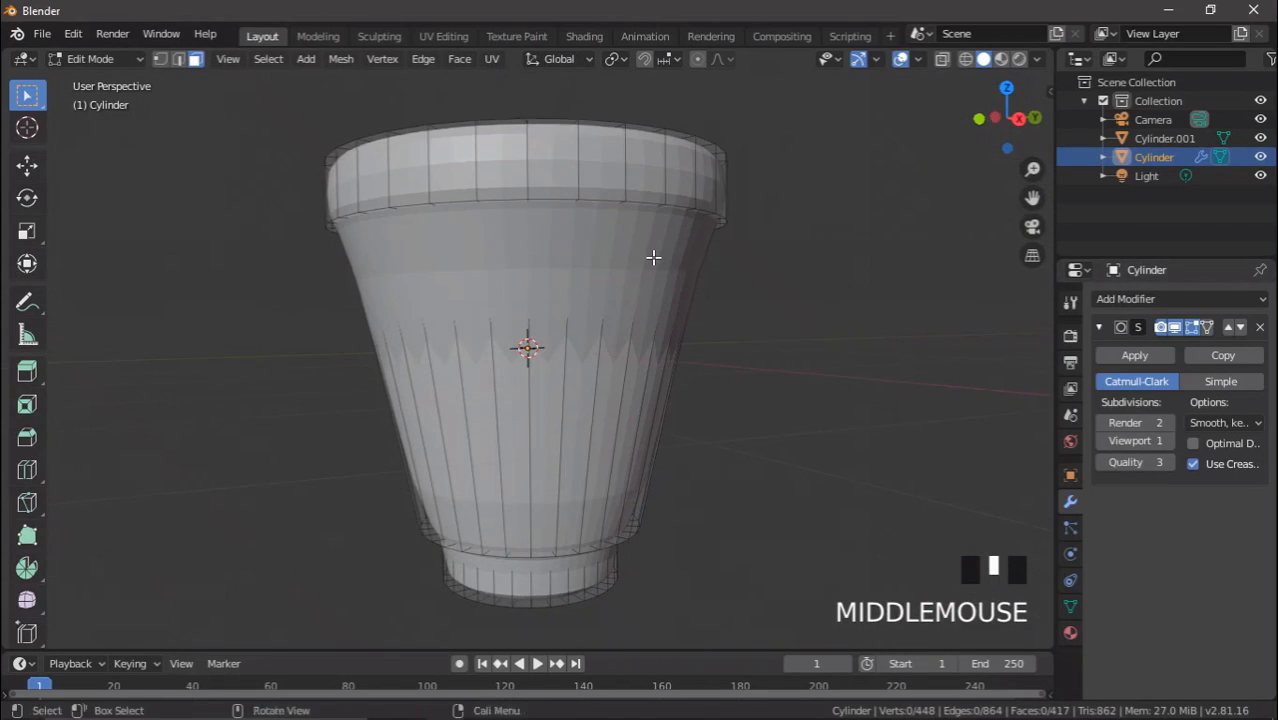
{"action": "key", "text": "ctrl+r"}
{"action": "left_click", "coordinate": [653, 257]}
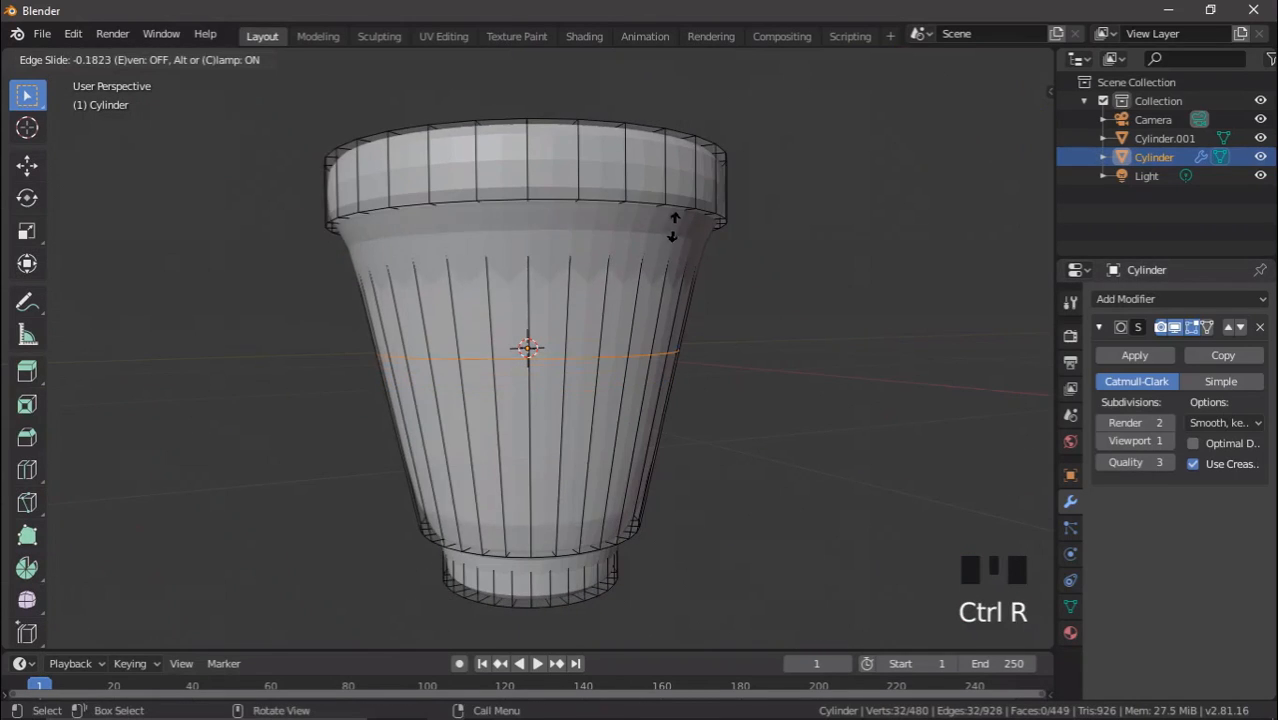
{"action": "left_click", "coordinate": [752, 102]}
Add two loop cuts on the rim band, near its lower and upper edges, with factors of about 0.792 and -0.699.
{"action": "middle_click_drag", "start_coordinate": [750, 115], "coordinate": [705, 165]}
{"action": "key", "text": "ctrl+r"}
{"action": "left_click", "coordinate": [704, 168]}
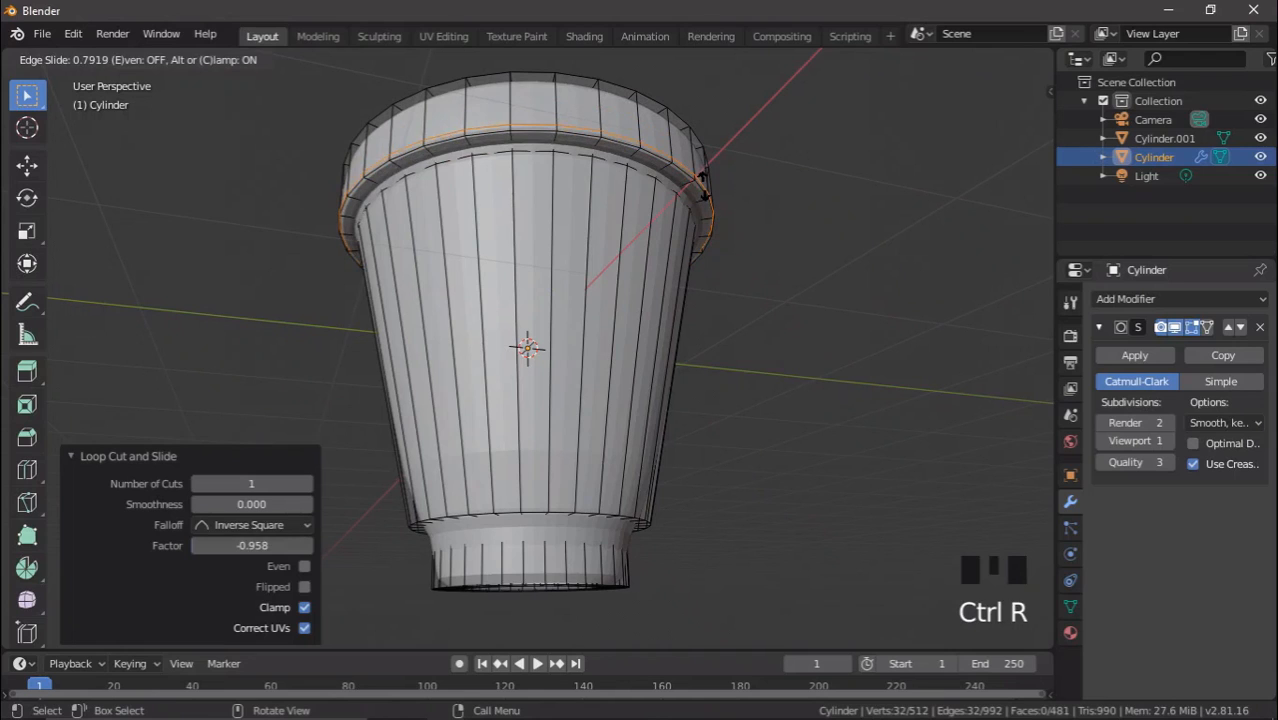
{"action": "left_click", "coordinate": [702, 188]}
{"action": "key", "text": "ctrl+r"}
{"action": "left_click", "coordinate": [660, 140]}
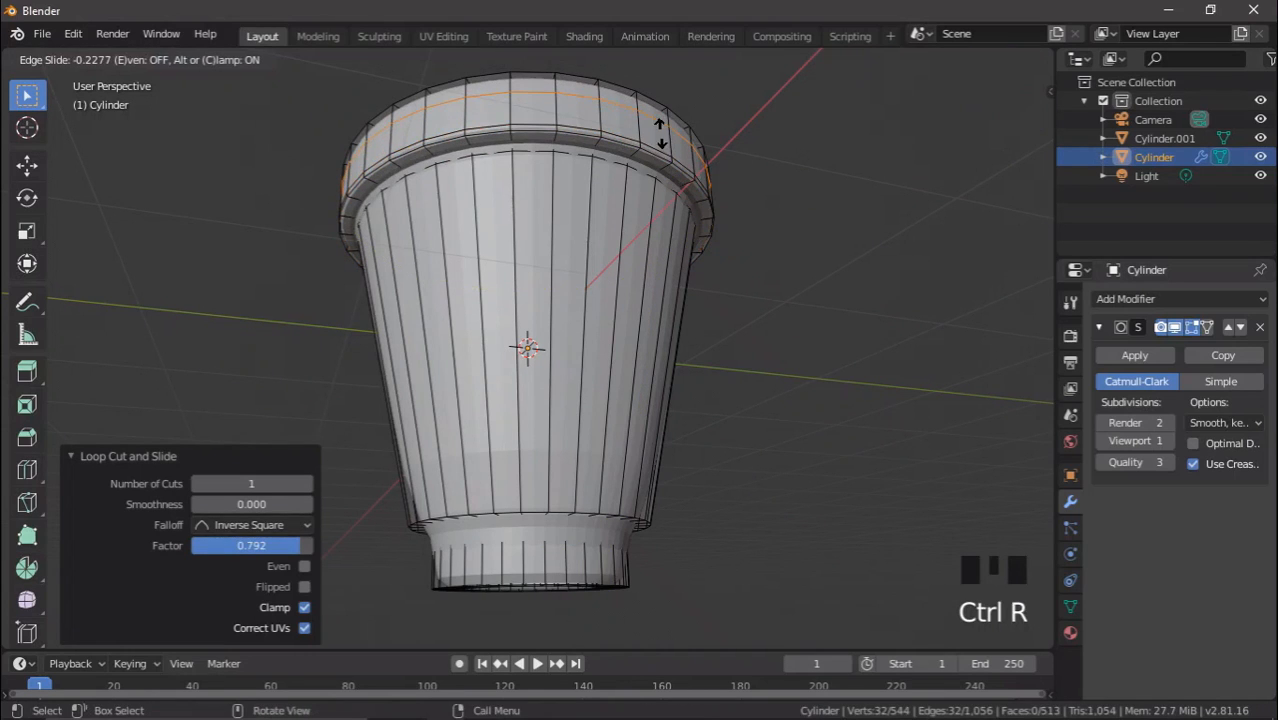
{"action": "left_click", "coordinate": [665, 122]}
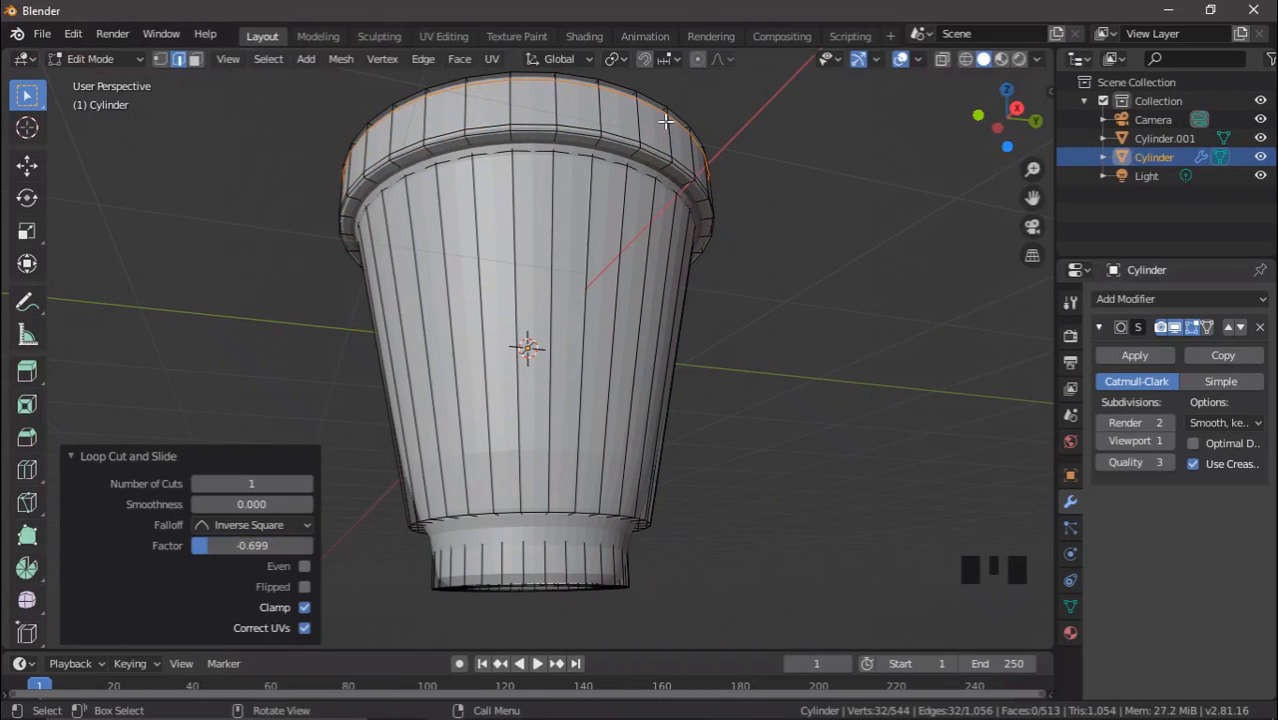
Add a loop cut around the tapered body, slid down to its lower edge with a factor of about 0.974.
{"action": "key", "text": "ctrl+r"}
{"action": "left_click", "coordinate": [595, 458]}
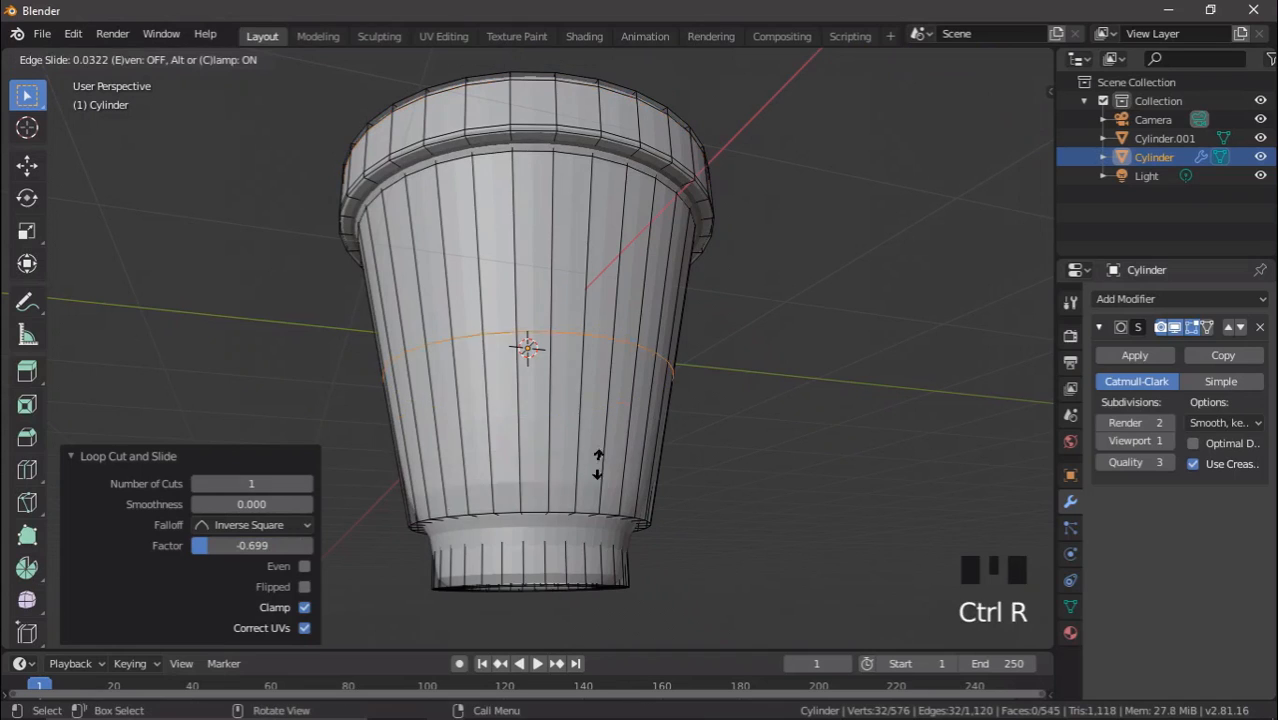
{"action": "left_click", "coordinate": [582, 625]}
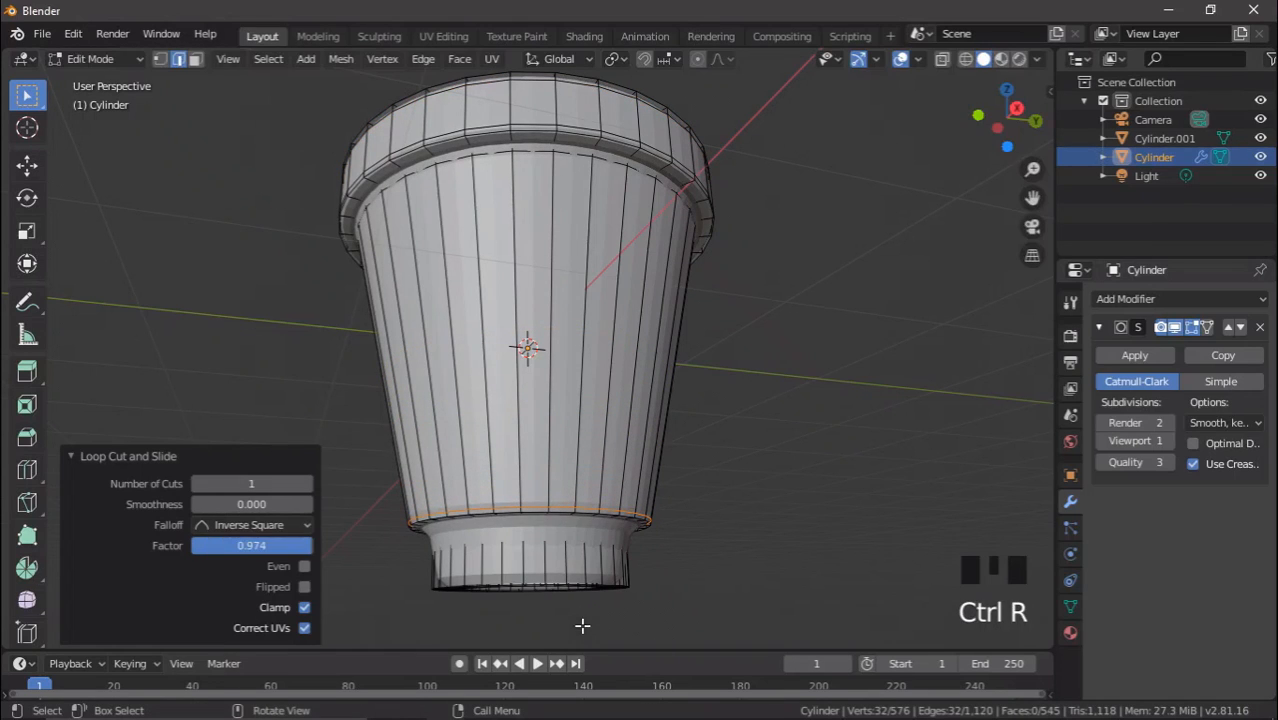
Add two loop cuts on the foot's side, near its upper and lower edges, with factors of about 0.844 and -0.788.
{"action": "key", "text": "ctrl+r"}
{"action": "left_click", "coordinate": [607, 551]}
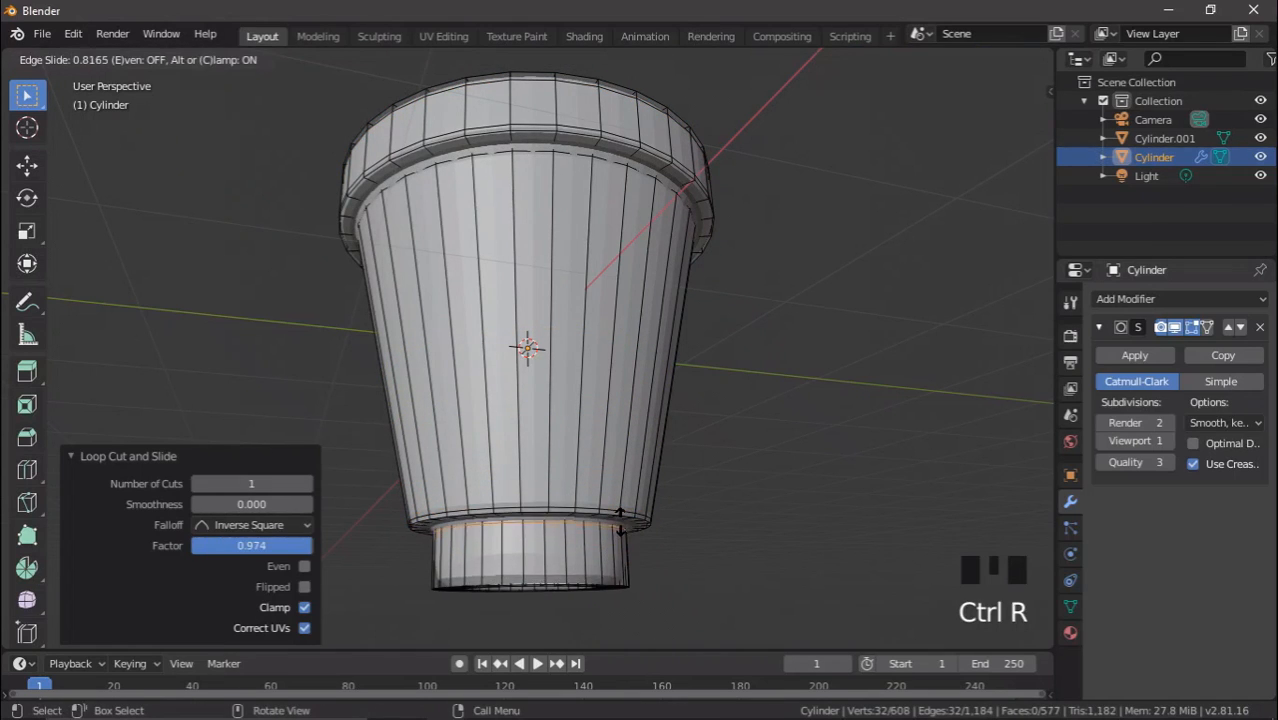
{"action": "left_click", "coordinate": [620, 515]}
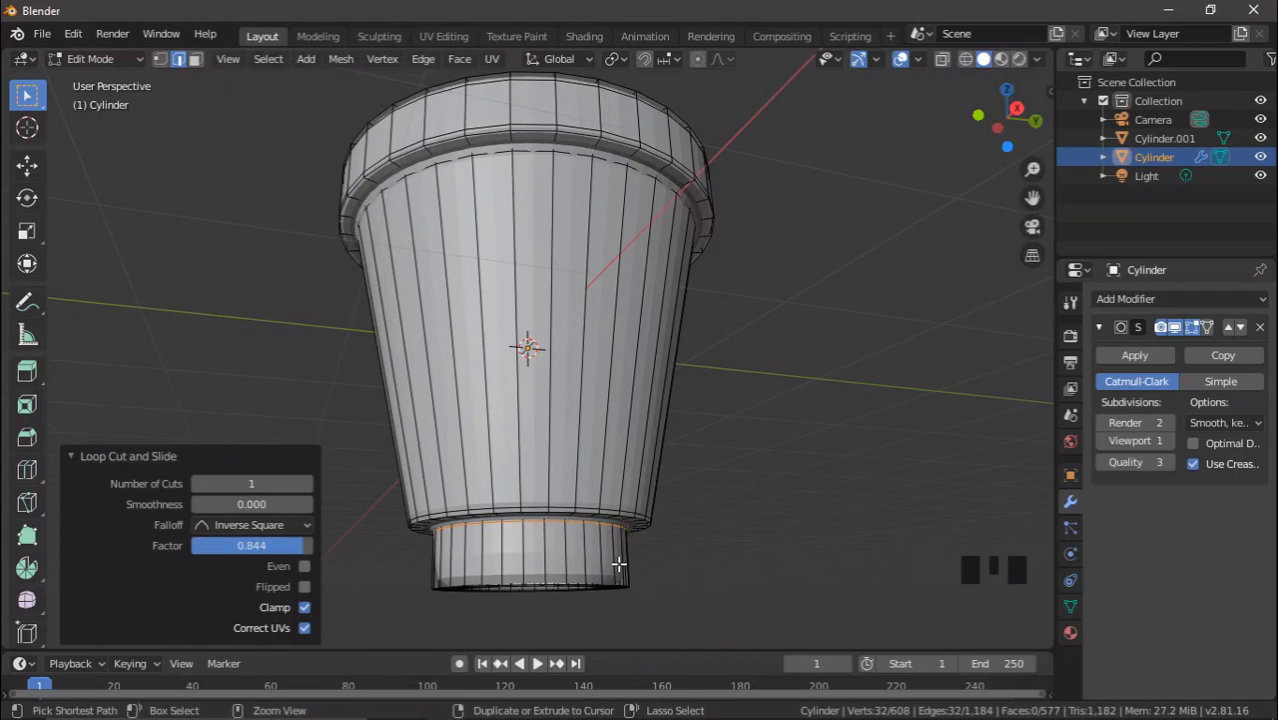
{"action": "key", "text": "ctrl+r"}
{"action": "left_click", "coordinate": [614, 560]}
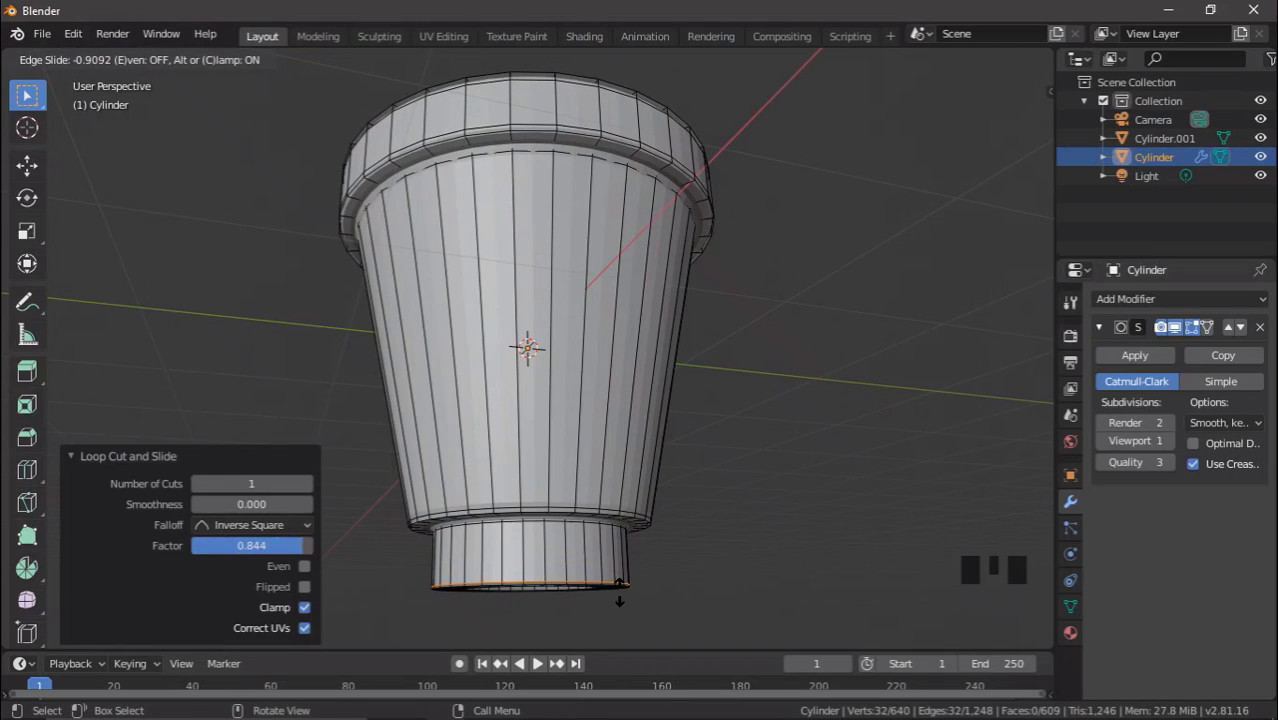
{"action": "left_click", "coordinate": [619, 586]}
Add two loop cuts inside the foot's underside recess, on its floor's outer ring and on its side wall, with factors of about -0.471 and -0.774.
{"action": "middle_click_drag", "start_coordinate": [619, 586], "coordinate": [662, 443]}
{"action": "scroll", "coordinate": [632, 422], "scroll_direction": "up", "scroll_amount": 2}
{"action": "key", "text": "ctrl+r"}
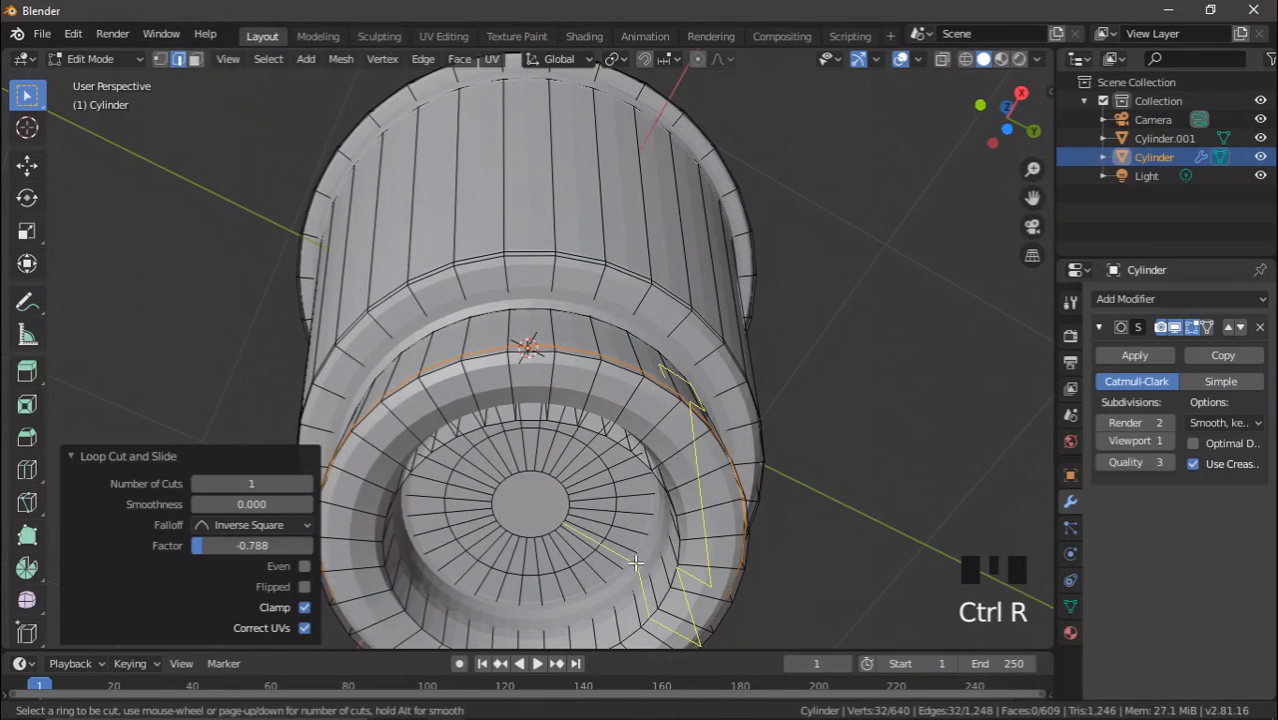
{"action": "left_click", "coordinate": [586, 575]}
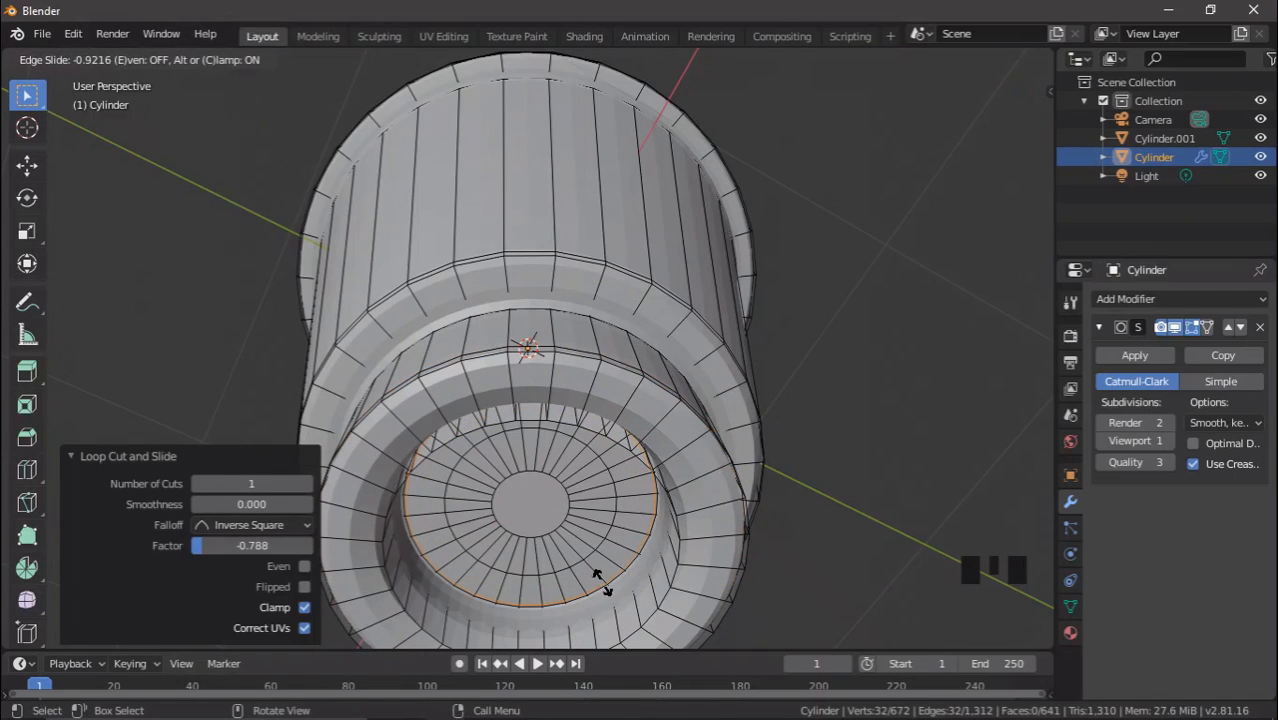
{"action": "left_click", "coordinate": [590, 571]}
{"action": "key", "text": "ctrl+r"}
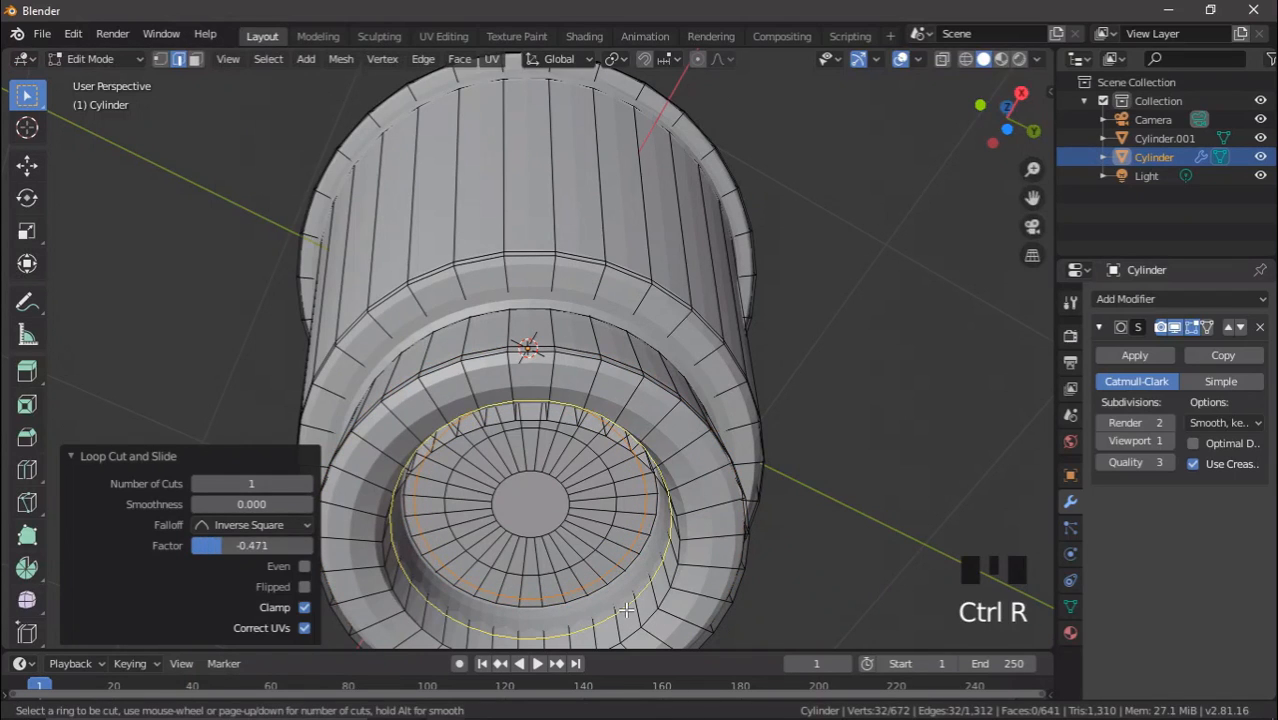
{"action": "left_click", "coordinate": [625, 609]}
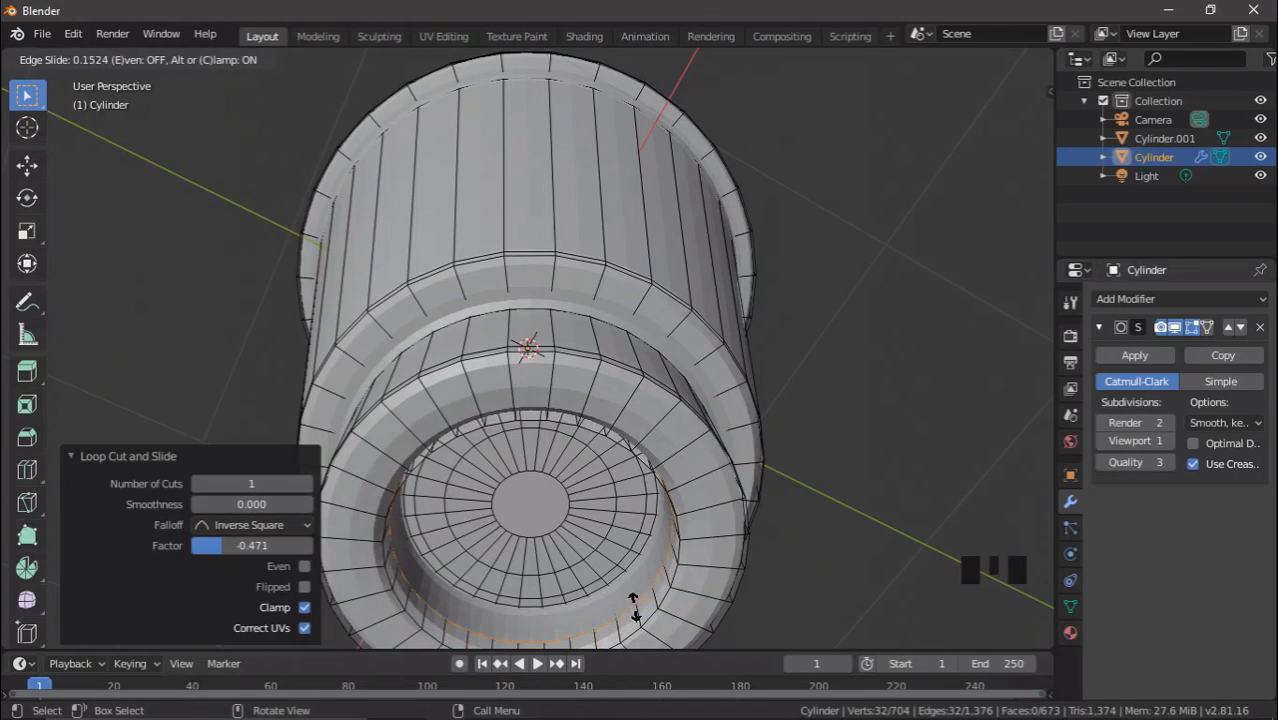
{"action": "left_click", "coordinate": [636, 586]}
{"action": "scroll", "coordinate": [628, 385], "scroll_direction": "down", "scroll_amount": 2}
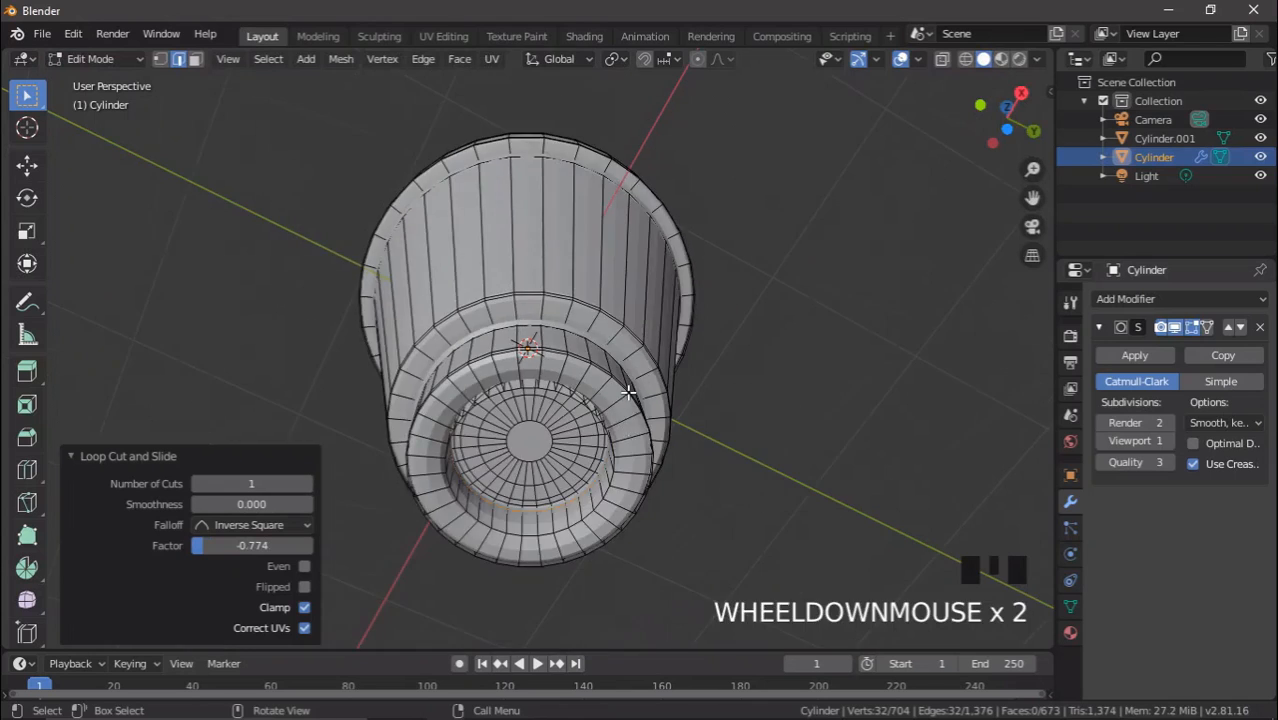
Add a loop cut on the ledge between the tapered body and the foot, slid toward its outer edge with a factor of about -0.592.
{"action": "middle_click_drag", "start_coordinate": [628, 385], "coordinate": [598, 395]}
{"action": "scroll", "coordinate": [614, 368], "scroll_direction": "up", "scroll_amount": 2}
{"action": "key", "text": "ctrl+r"}
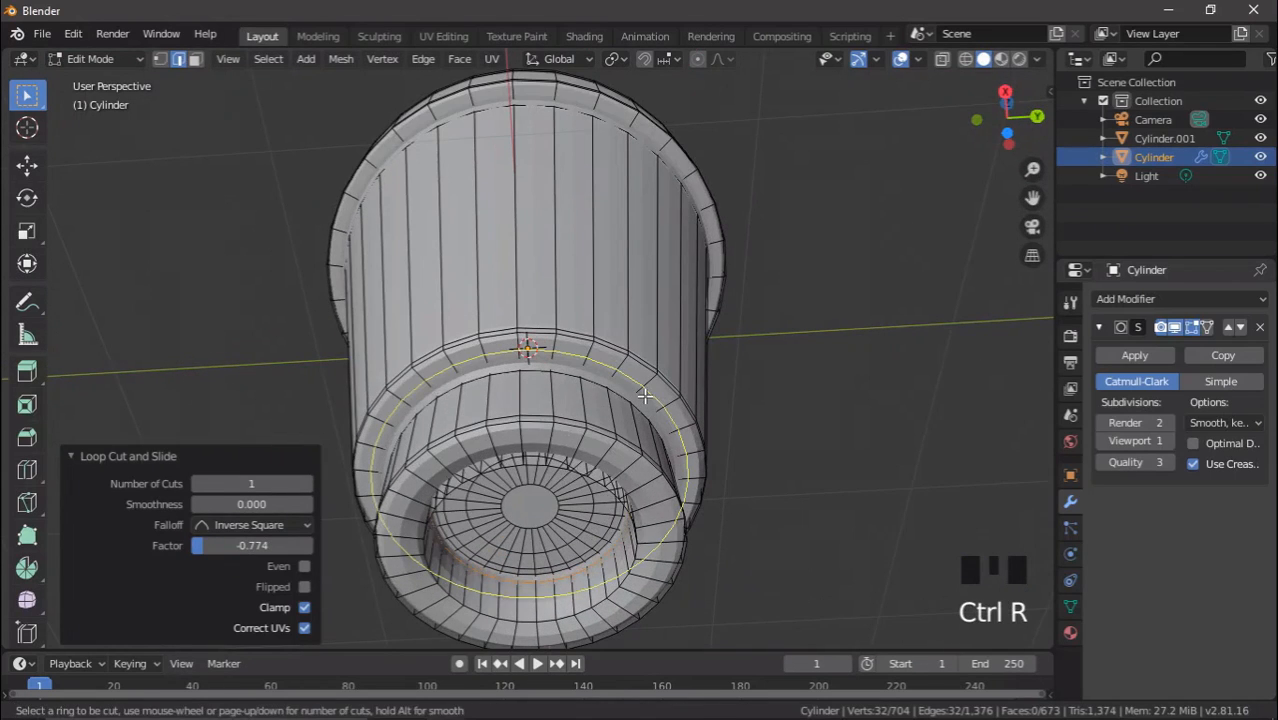
{"action": "left_click", "coordinate": [651, 399]}
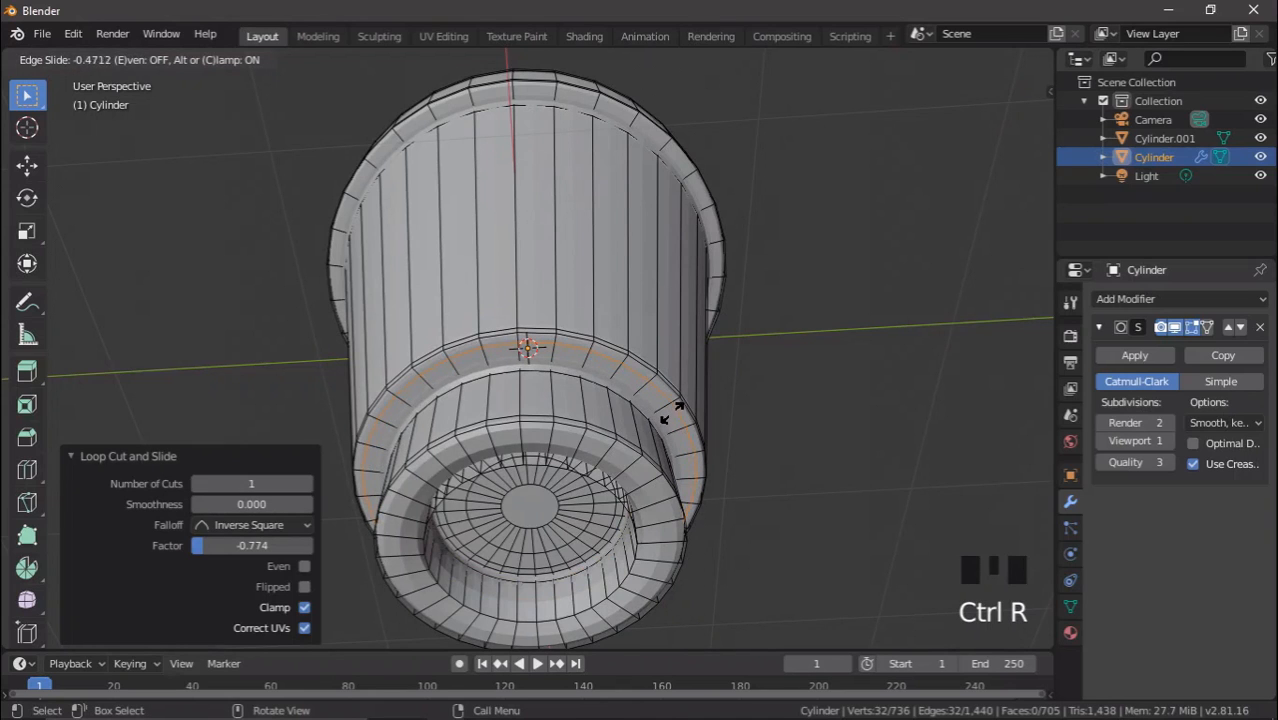
{"action": "left_click", "coordinate": [666, 412]}
Add a loop cut on the underside of the rim, slid toward the body with a factor of about -0.650.
{"action": "middle_click_drag", "start_coordinate": [666, 412], "coordinate": [652, 316]}
{"action": "key", "text": "ctrl+r"}
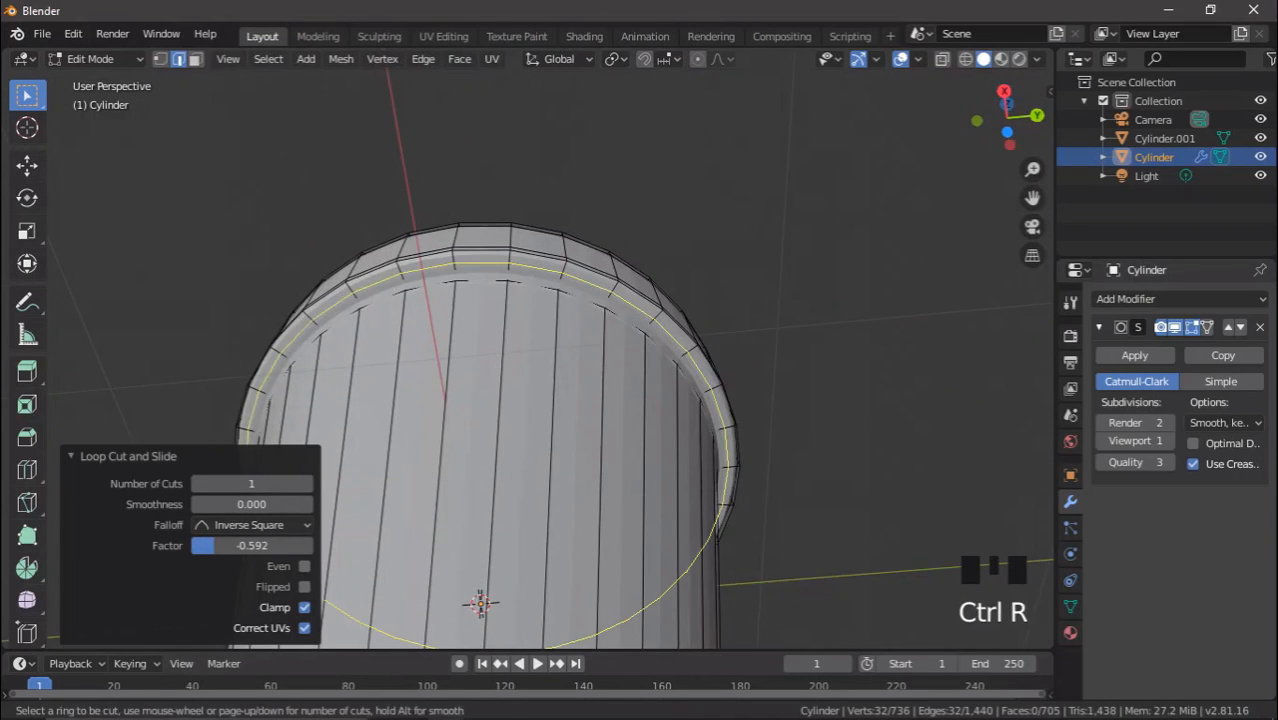
{"action": "left_click", "coordinate": [647, 316]}
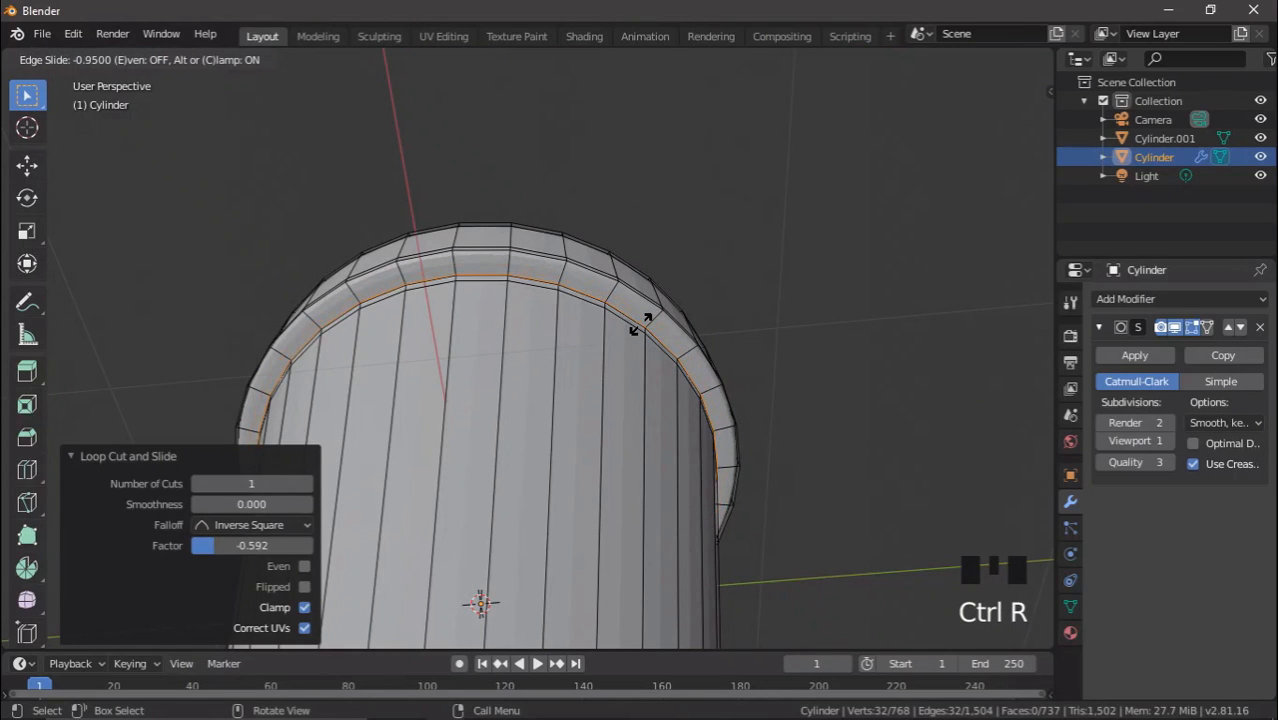
{"action": "left_click", "coordinate": [644, 318]}
Add a loop cut around the rim's inner wall, slid toward its upper edge with a factor of about 0.706.
{"action": "middle_click_drag", "start_coordinate": [646, 316], "coordinate": [625, 462]}
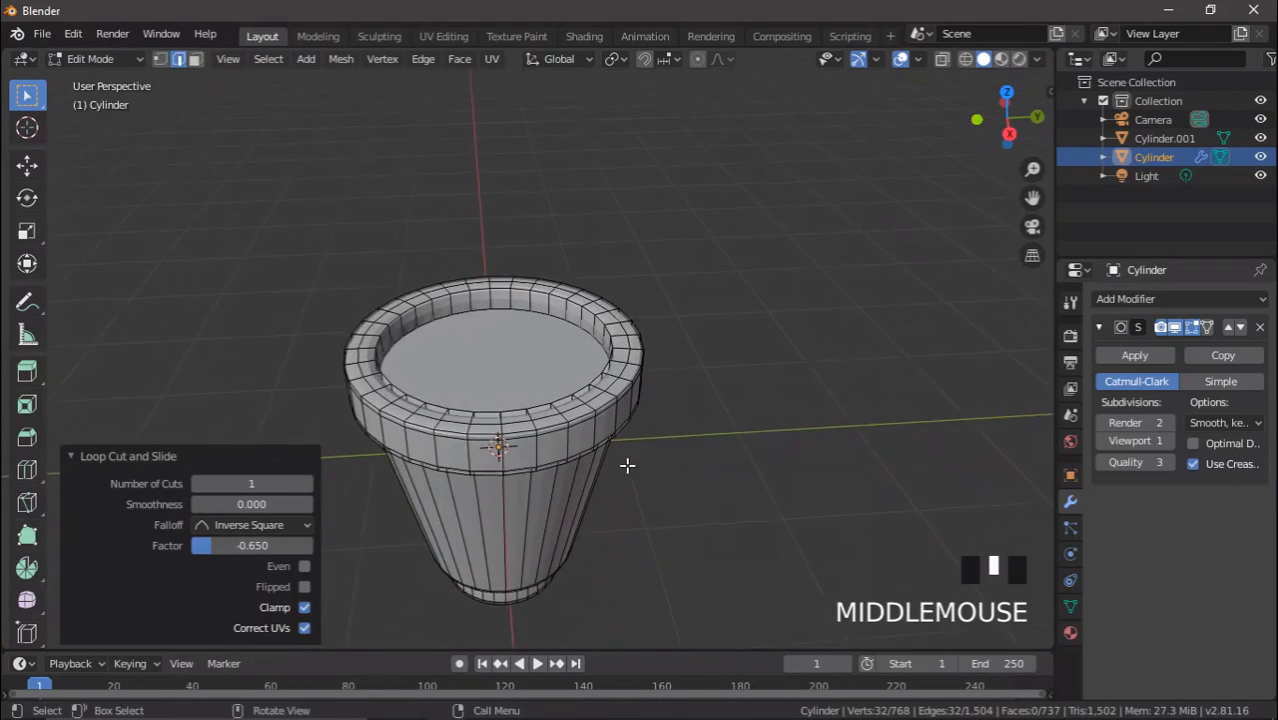
{"action": "scroll", "coordinate": [578, 295], "scroll_direction": "up", "scroll_amount": 3}
{"action": "key", "text": "ctrl+r"}
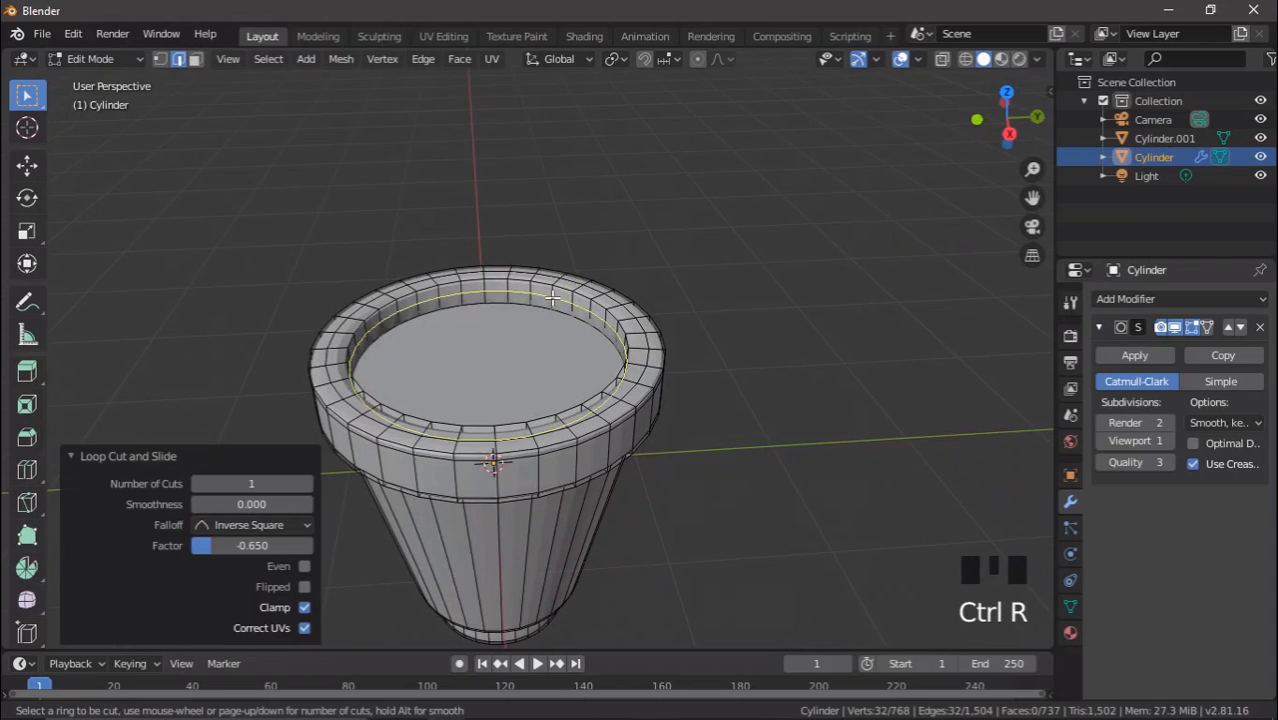
{"action": "left_click", "coordinate": [552, 297]}
{"action": "left_click", "coordinate": [554, 289]}
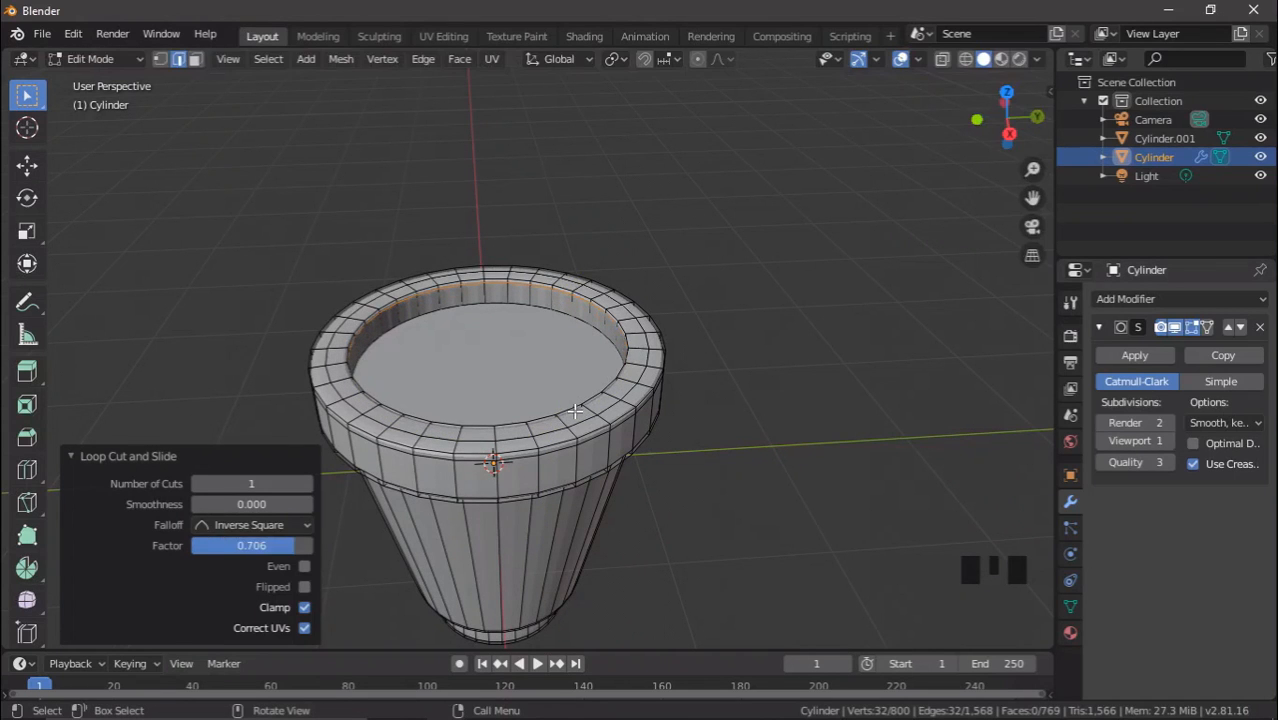
Return to Object Mode and apply smooth shading to the pot.
{"action": "key", "text": "Tab"}
{"action": "middle_click_drag", "start_coordinate": [571, 402], "coordinate": [602, 357]}
{"action": "right_click", "coordinate": [593, 251]}
{"action": "right_click", "coordinate": [593, 251]}
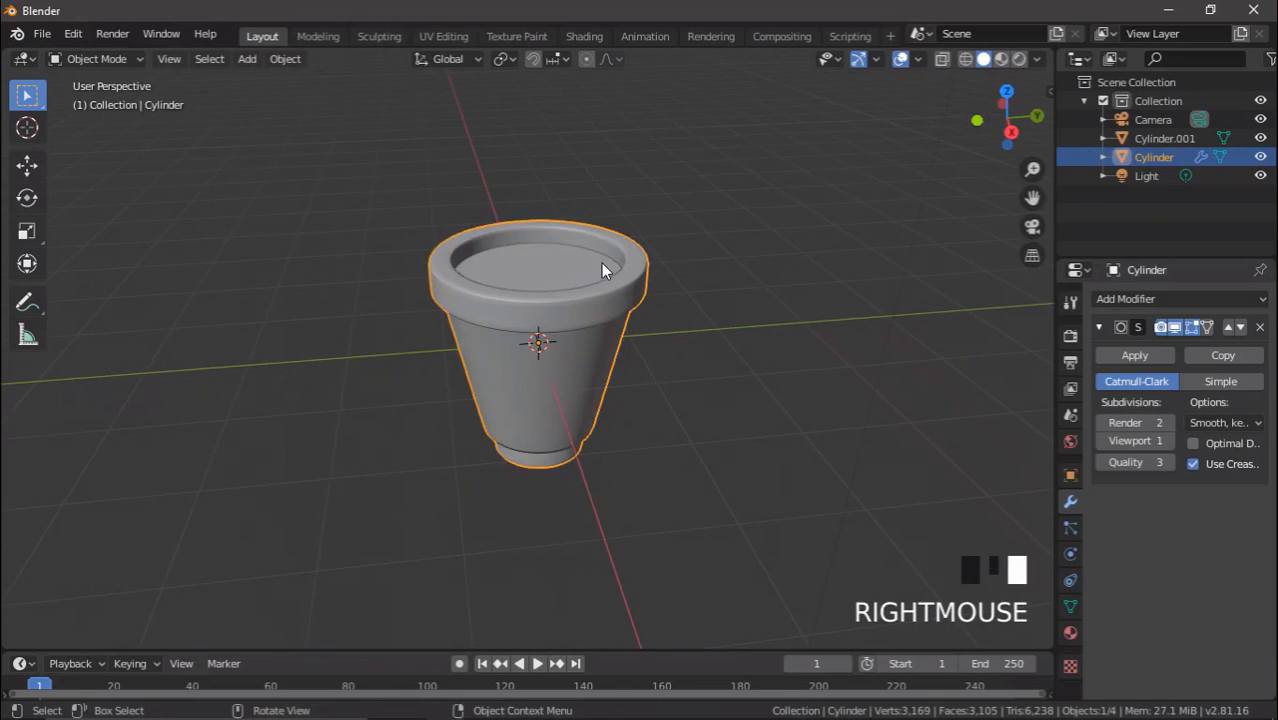
Add a Hair particle system to the soil disc inside the pot and set its number to 1500.
{"action": "middle_click_drag", "start_coordinate": [601, 270], "coordinate": [577, 323]}
{"action": "scroll", "coordinate": [599, 287], "scroll_direction": "up", "scroll_amount": 2}
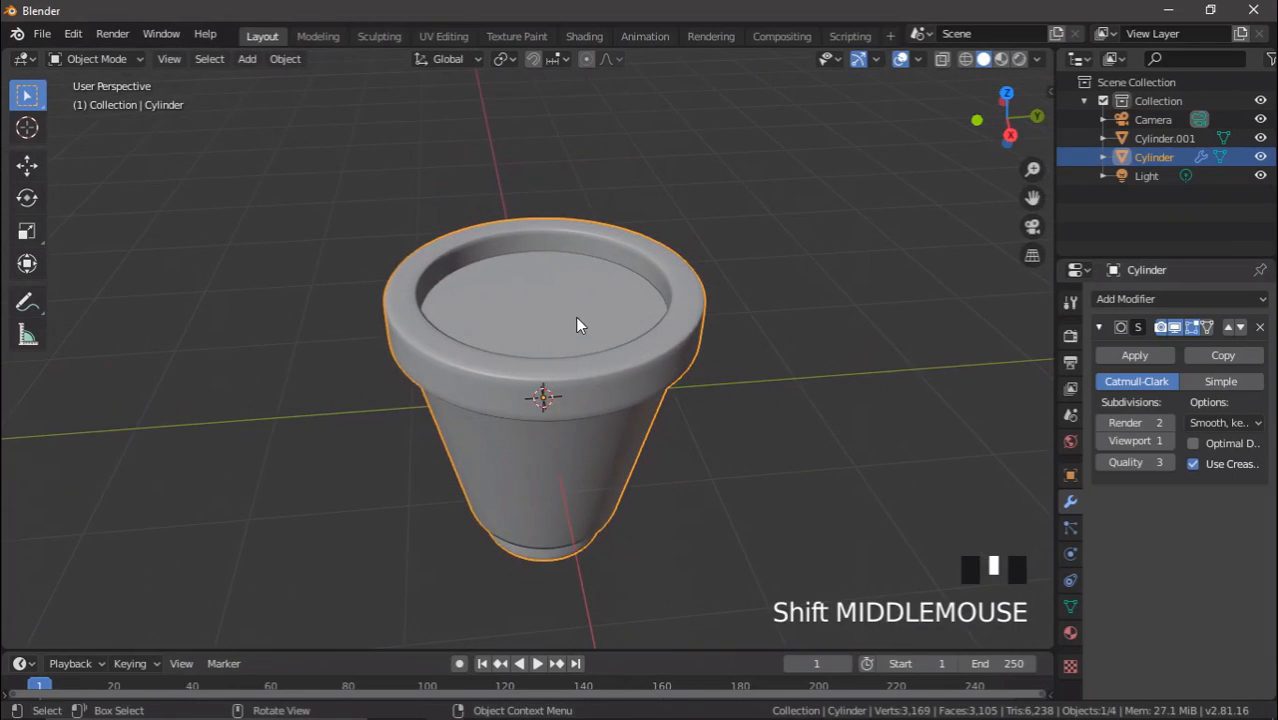
{"action": "left_click", "coordinate": [579, 321]}
{"action": "left_click", "coordinate": [1071, 529]}
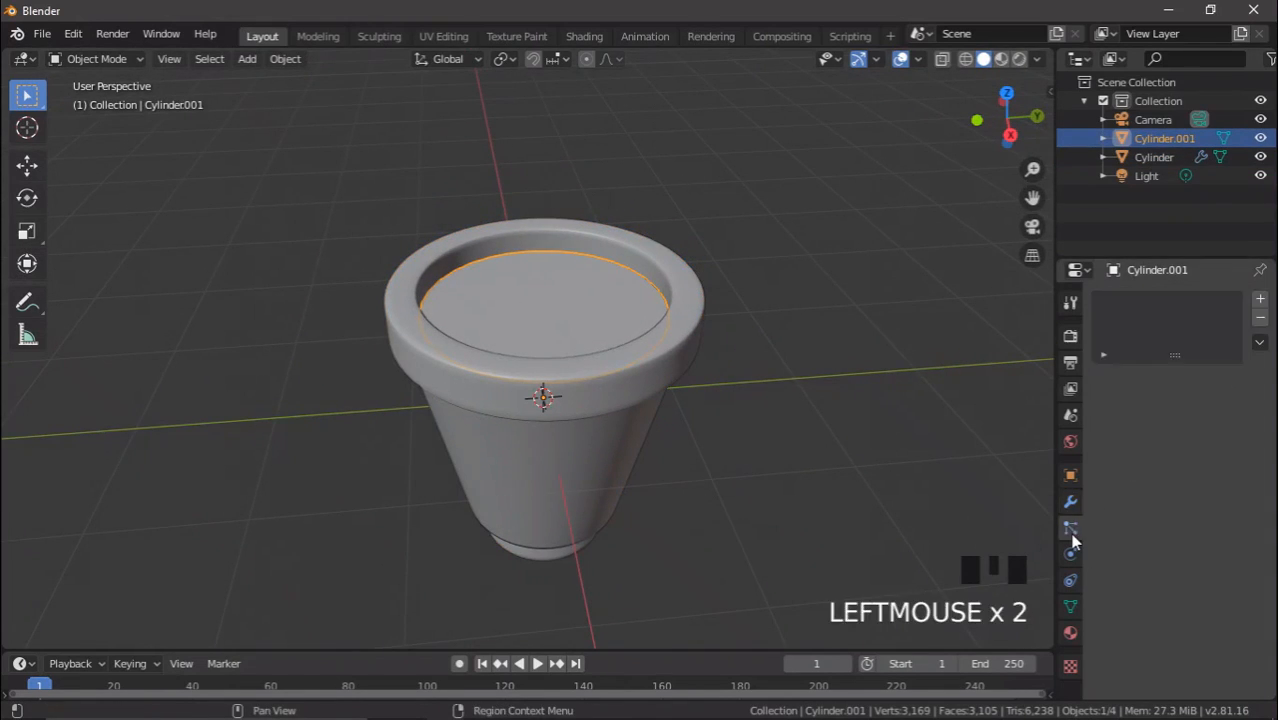
{"action": "left_click", "coordinate": [1260, 299]}
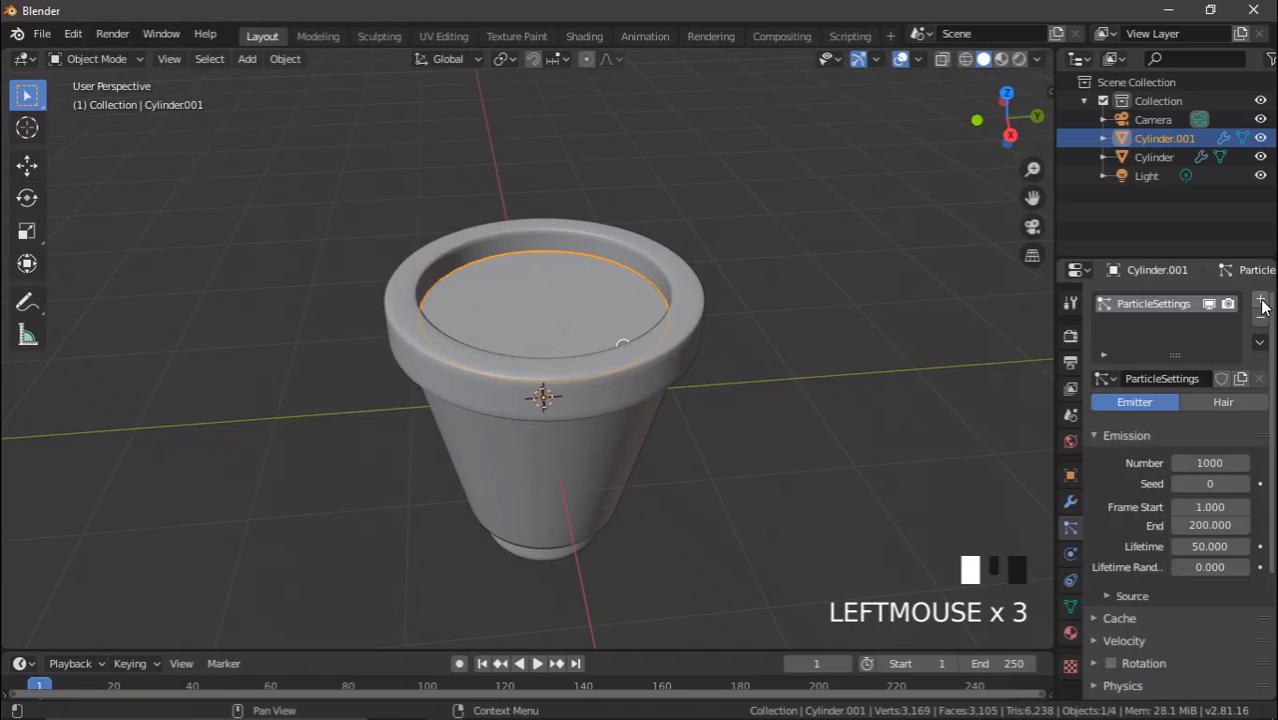
{"action": "left_click", "coordinate": [1222, 400]}
{"action": "left_click", "coordinate": [1218, 481]}
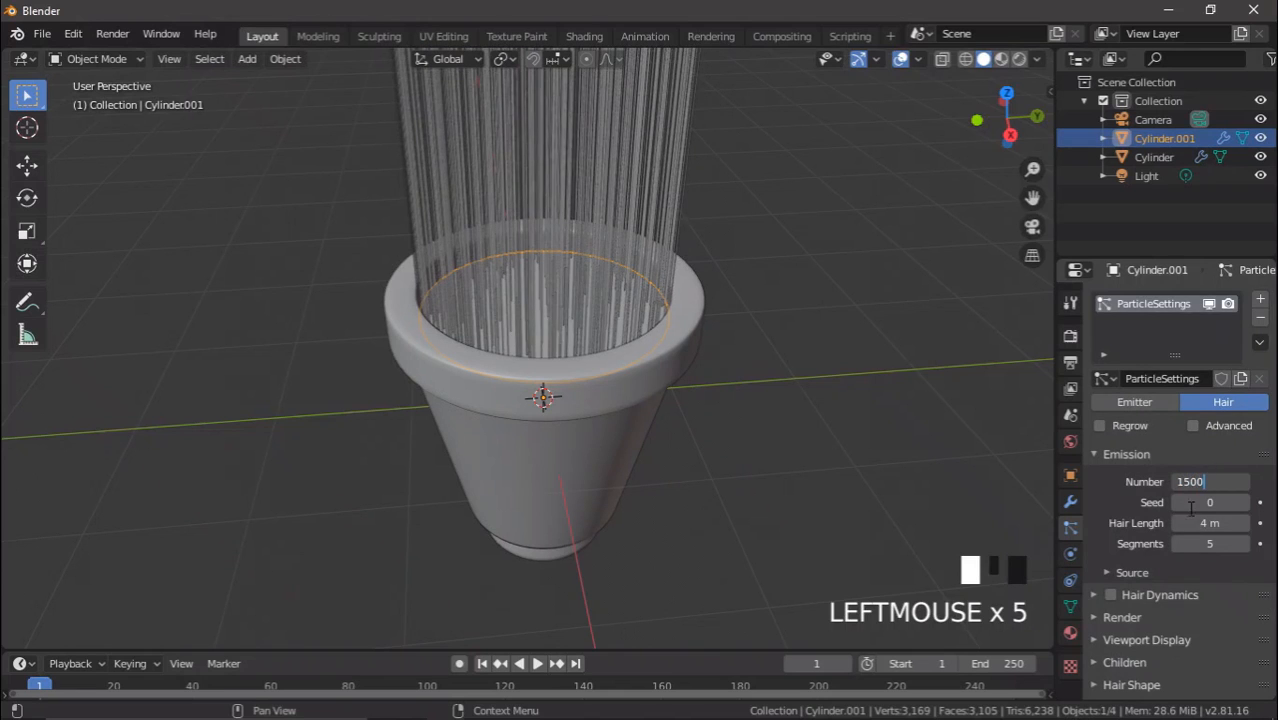
{"action": "type", "text": "1500"}
{"action": "key", "text": "Return"}
Set the soil's hair length to 0.3 m and its segments to 3.
{"action": "scroll", "coordinate": [830, 383], "scroll_direction": "down", "scroll_amount": 8}
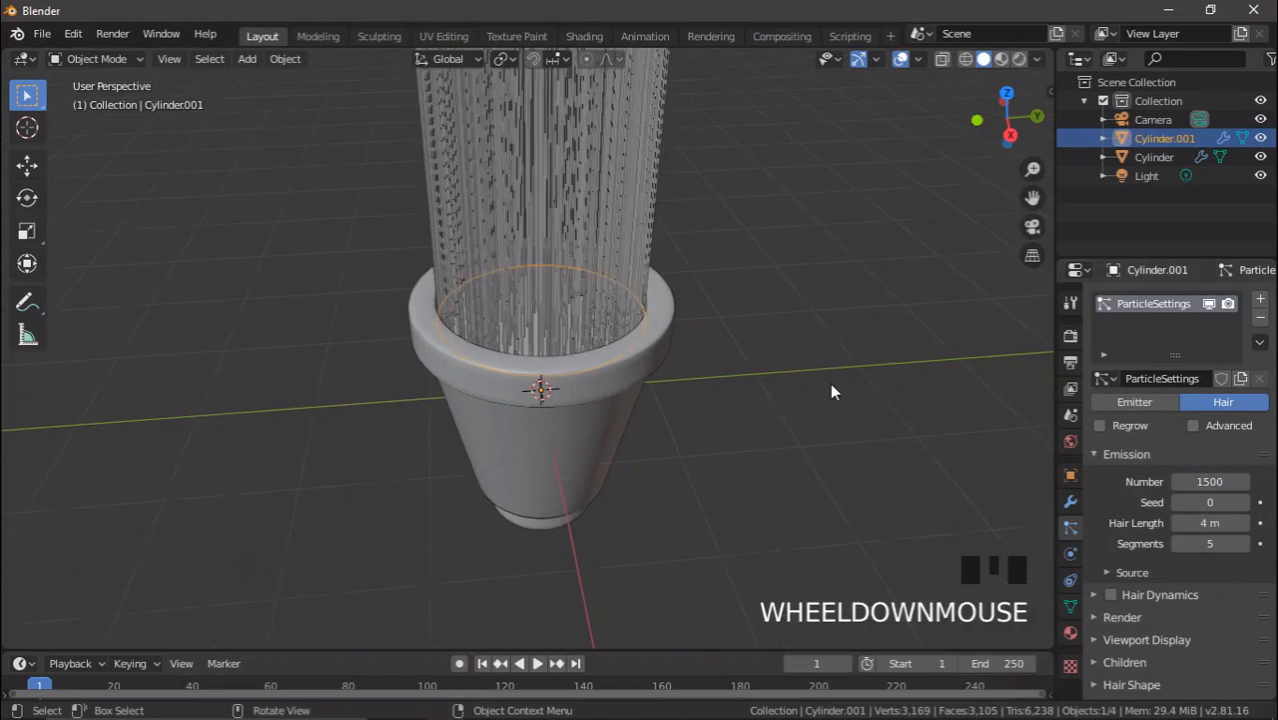
{"action": "scroll", "coordinate": [700, 298], "scroll_direction": "down", "scroll_amount": 2}
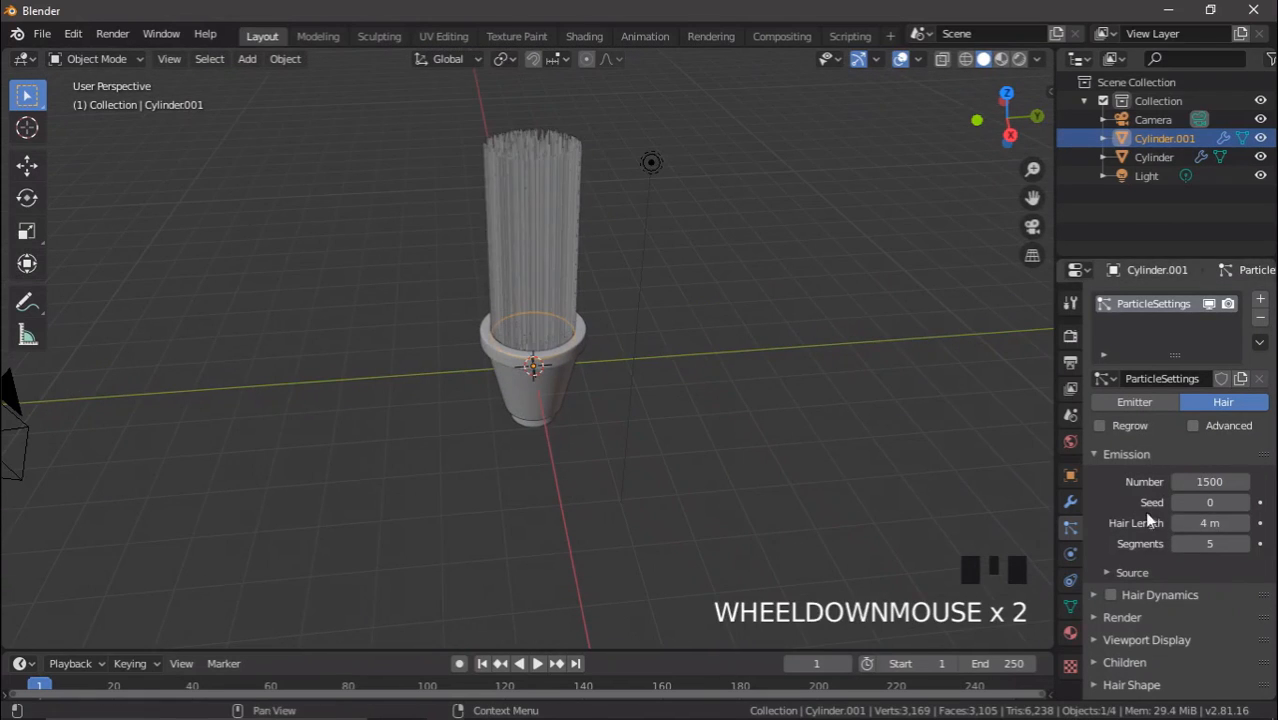
{"action": "double_click", "coordinate": [1185, 522]}
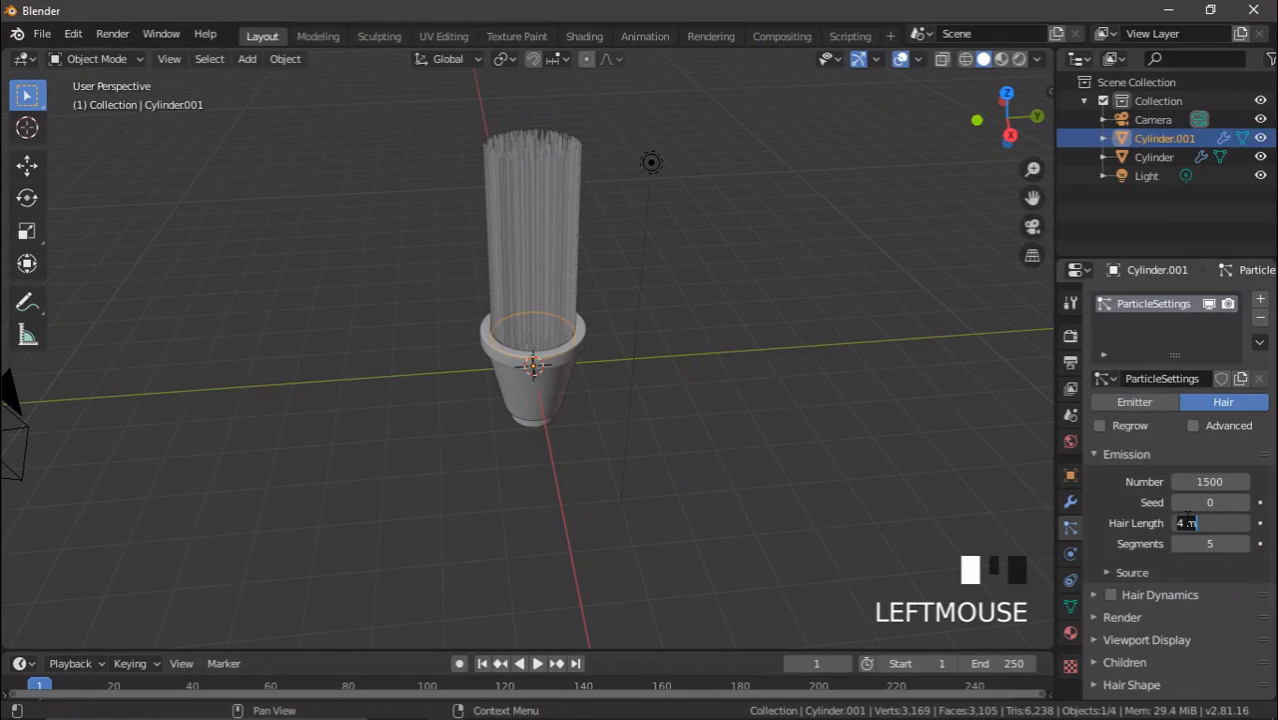
{"action": "key", "text": "Return"}
{"action": "scroll", "coordinate": [530, 316], "scroll_direction": "up", "scroll_amount": 6}
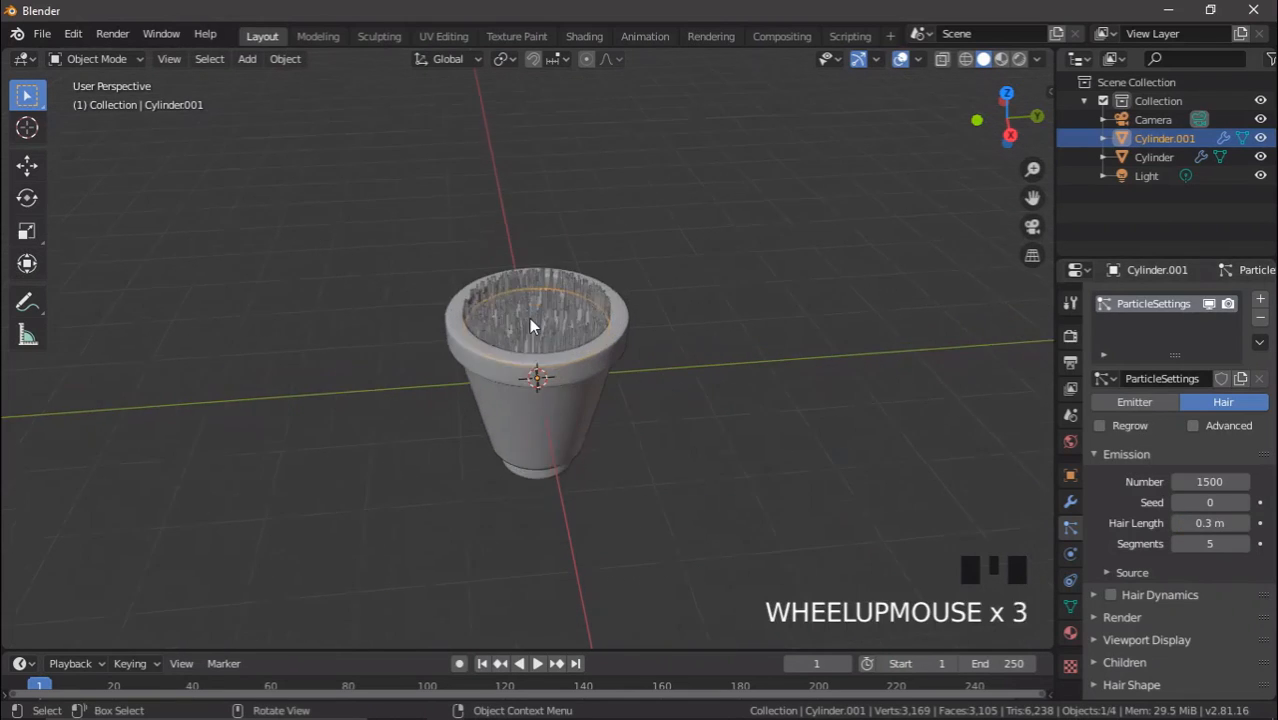
{"action": "left_click", "coordinate": [1184, 546]}
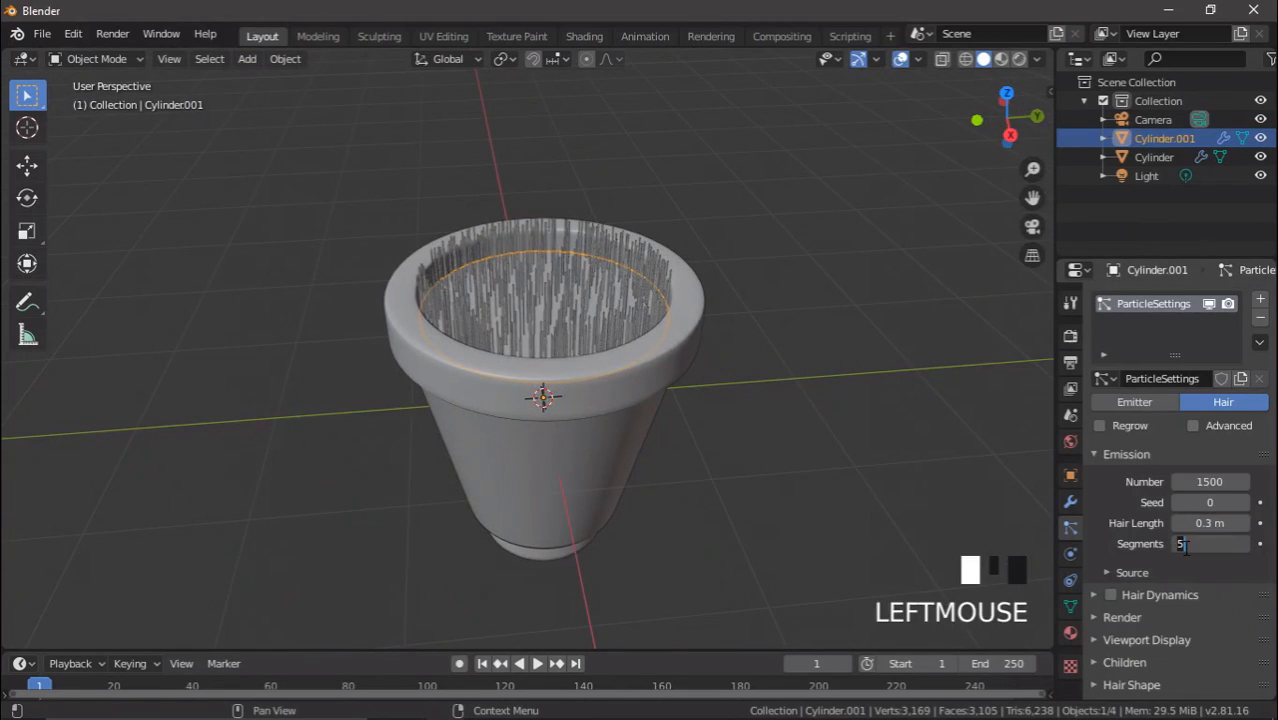
Enable the Advanced hair options and expand the particle system's Physics settings.
{"action": "left_click", "coordinate": [1193, 425]}
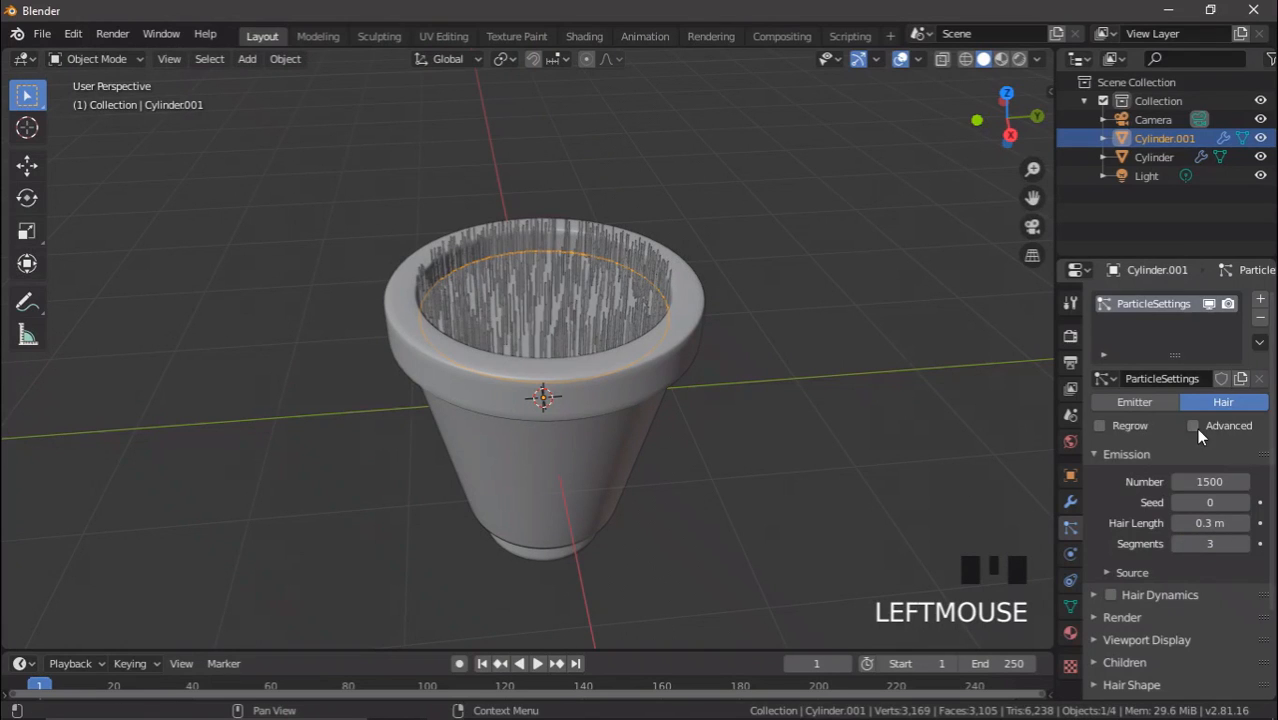
{"action": "scroll", "coordinate": [1154, 473], "scroll_direction": "down", "scroll_amount": 3}
{"action": "scroll", "coordinate": [1150, 490], "scroll_direction": "down", "scroll_amount": 1}
{"action": "left_click", "coordinate": [1106, 514]}
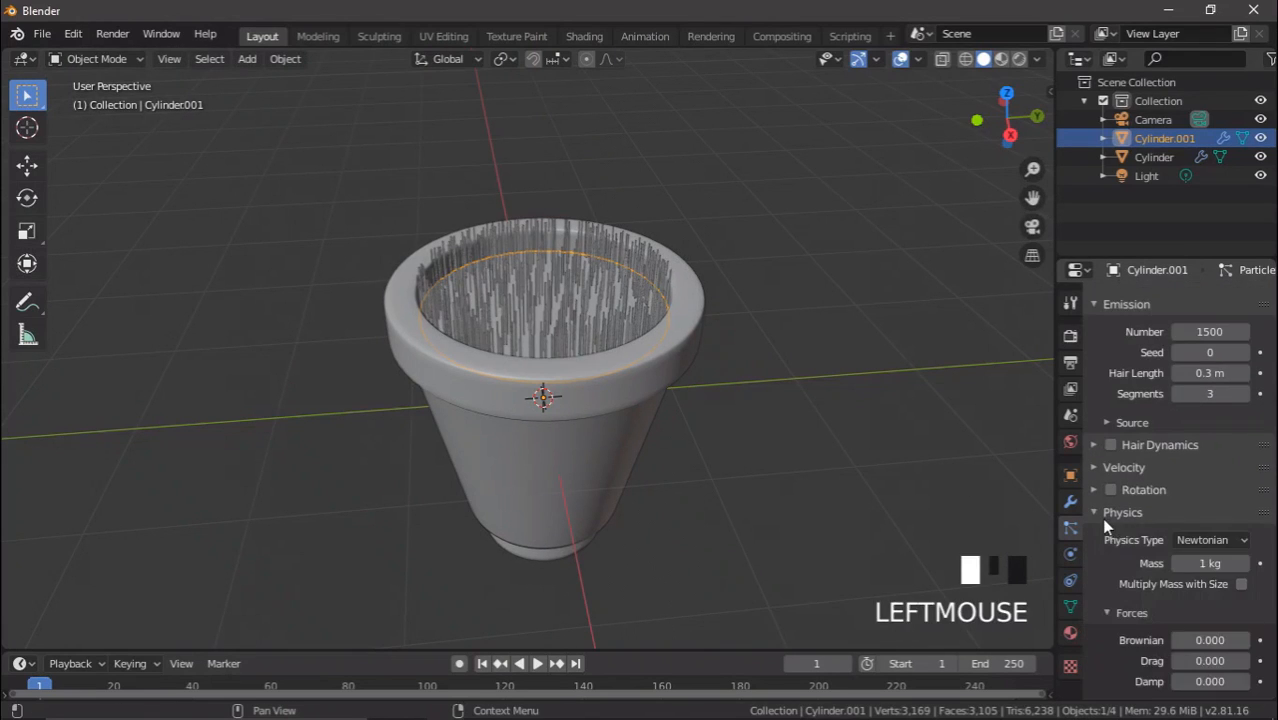
{"action": "scroll", "coordinate": [1208, 632], "scroll_direction": "down", "scroll_amount": 2}
Try Brownian force values of 0.3 and 0.2 on the soil's hair.
{"action": "left_click", "coordinate": [1210, 556]}
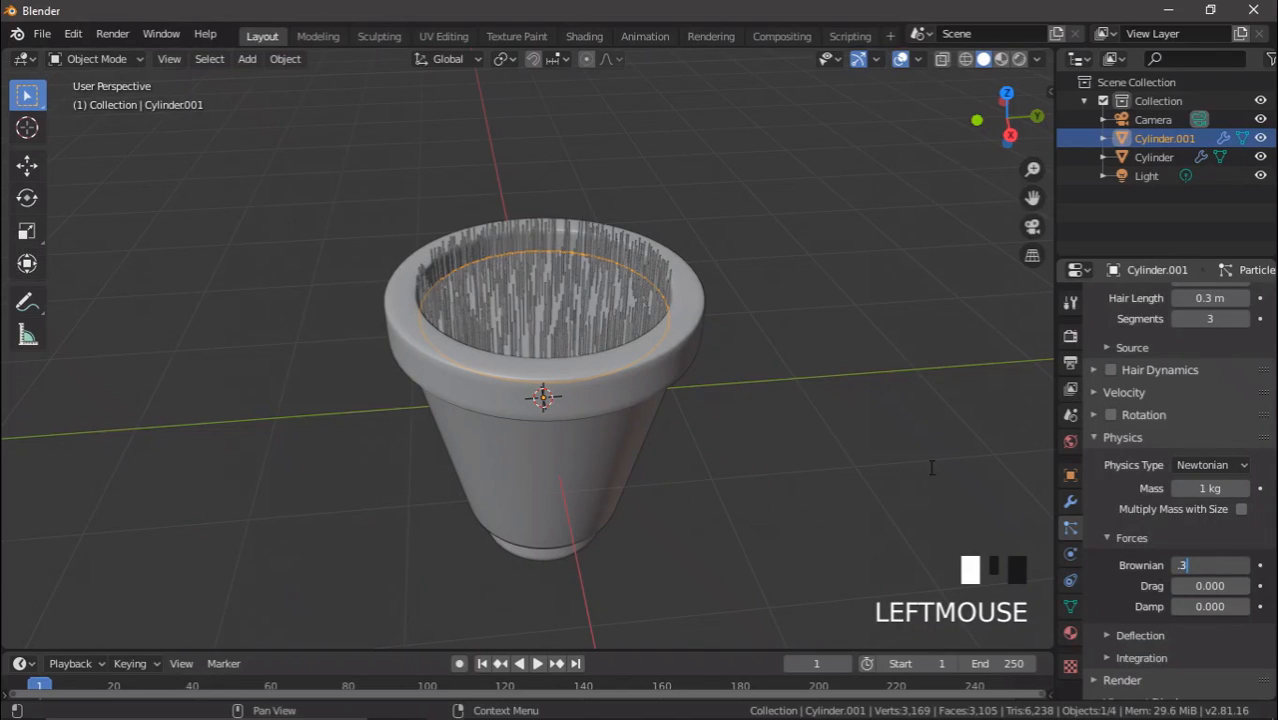
{"action": "left_click", "coordinate": [807, 377]}
{"action": "mouse_move", "coordinate": [807, 377]}
{"action": "middle_mouse_down"}
{"action": "mouse_move", "coordinate": [776, 351]}
{"action": "mouse_move", "coordinate": [805, 364]}
{"action": "middle_mouse_up"}
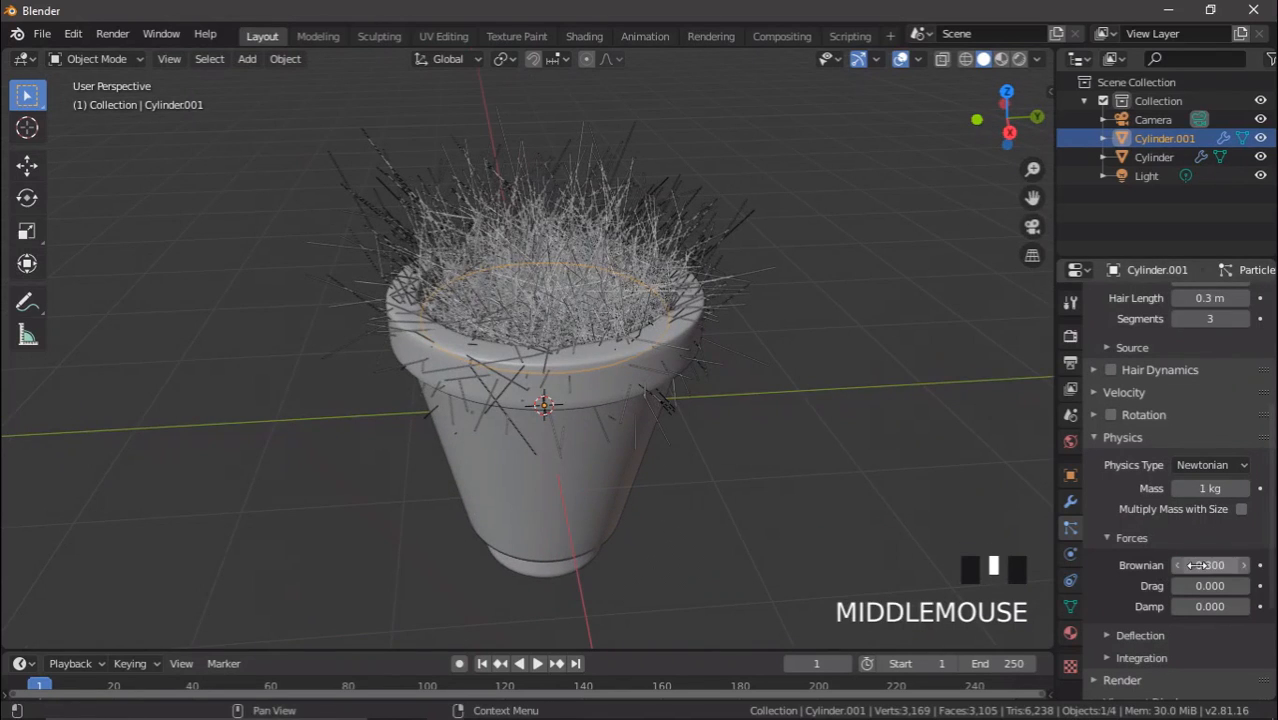
{"action": "left_click", "coordinate": [1197, 565]}
{"action": "type", "text": ".2"}
{"action": "left_click", "coordinate": [1035, 454]}
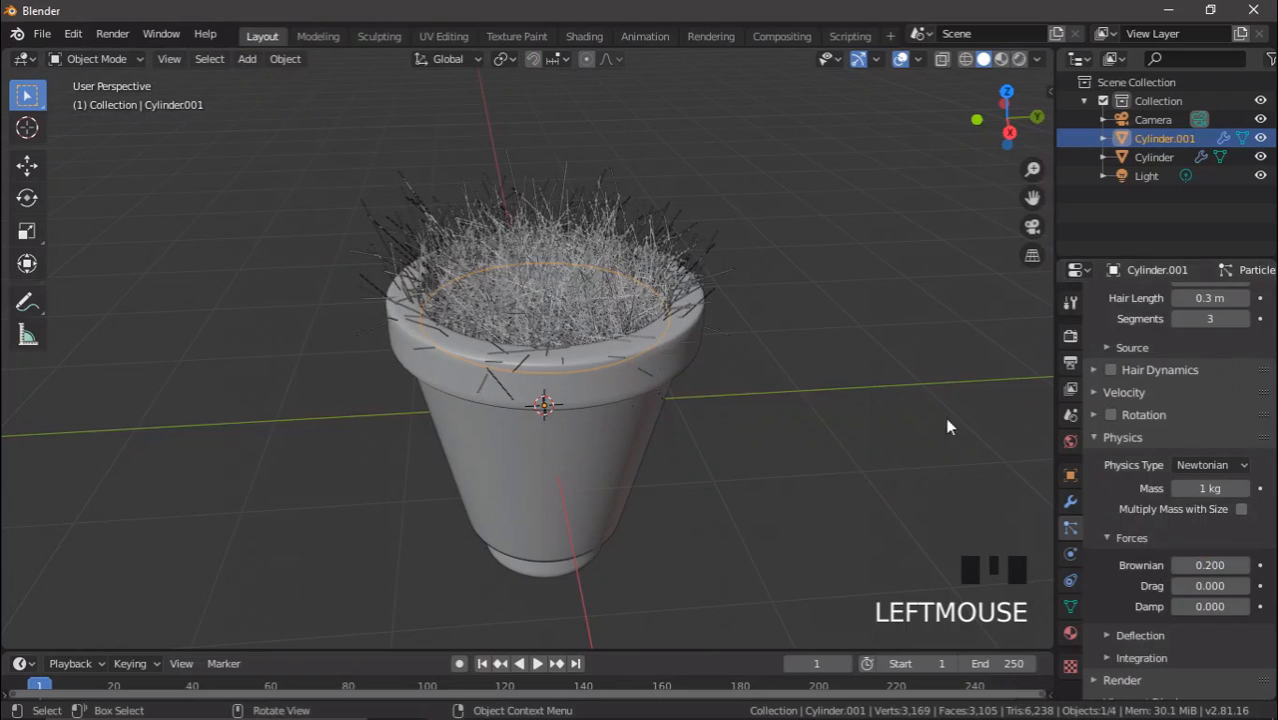
Set the hair's Brownian force to 0.1.
{"action": "left_click", "coordinate": [1214, 565]}
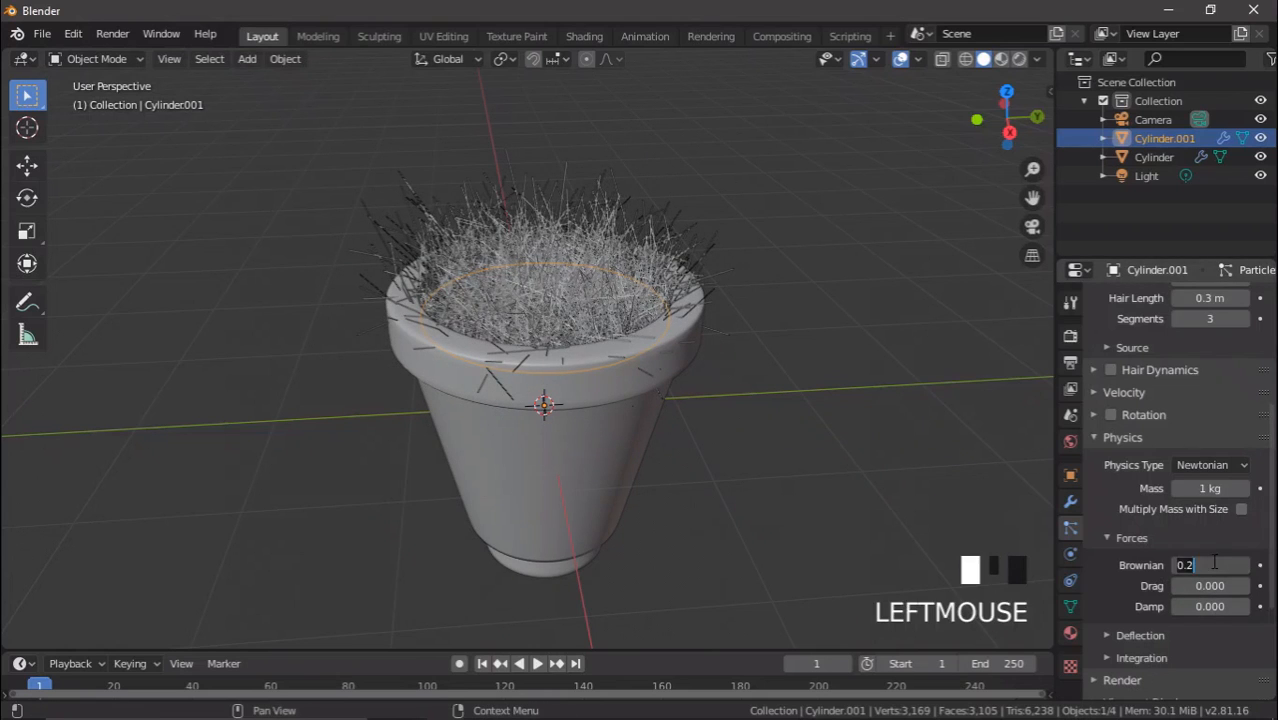
{"action": "middle_click", "coordinate": [798, 372]}
{"action": "middle_click_drag", "start_coordinate": [798, 372], "coordinate": [774, 364]}
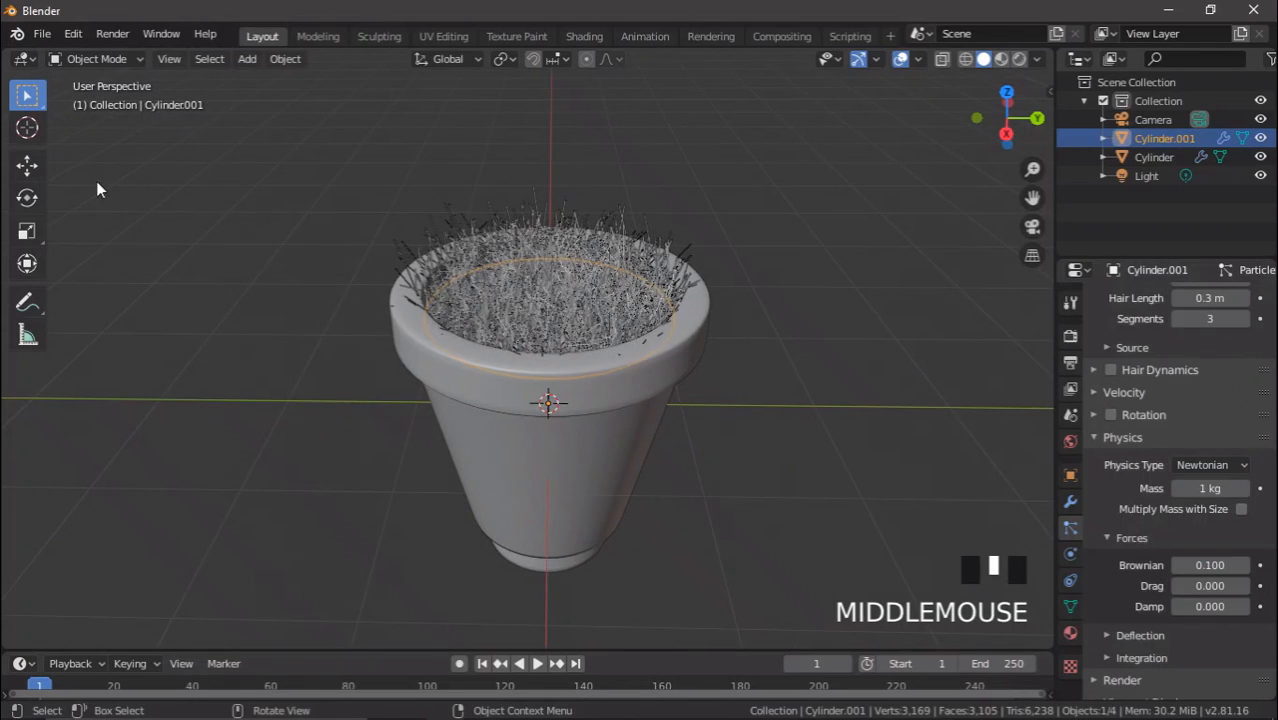
Select the pot together with the soil disc in front view and move both up about 1.32 m along Z.
{"action": "left_click", "coordinate": [27, 168]}
{"action": "key", "text": "KP_1"}
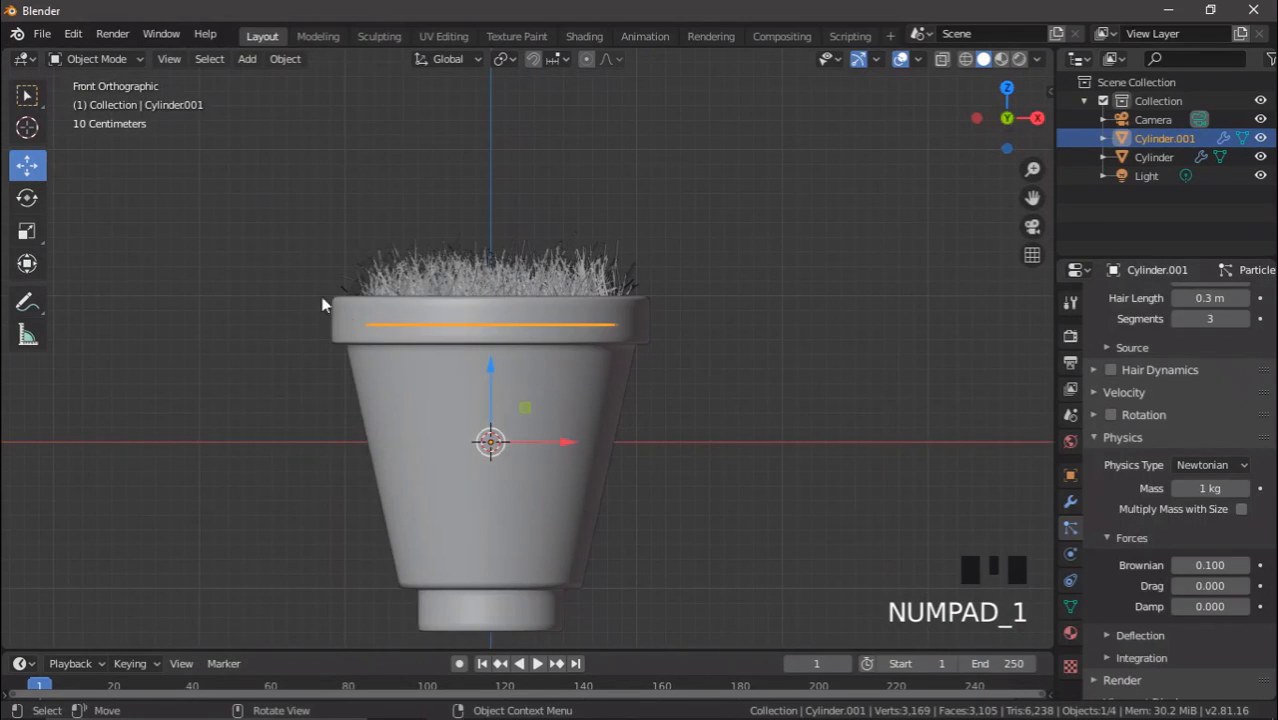
{"action": "left_click", "coordinate": [537, 385], "text": "shift"}
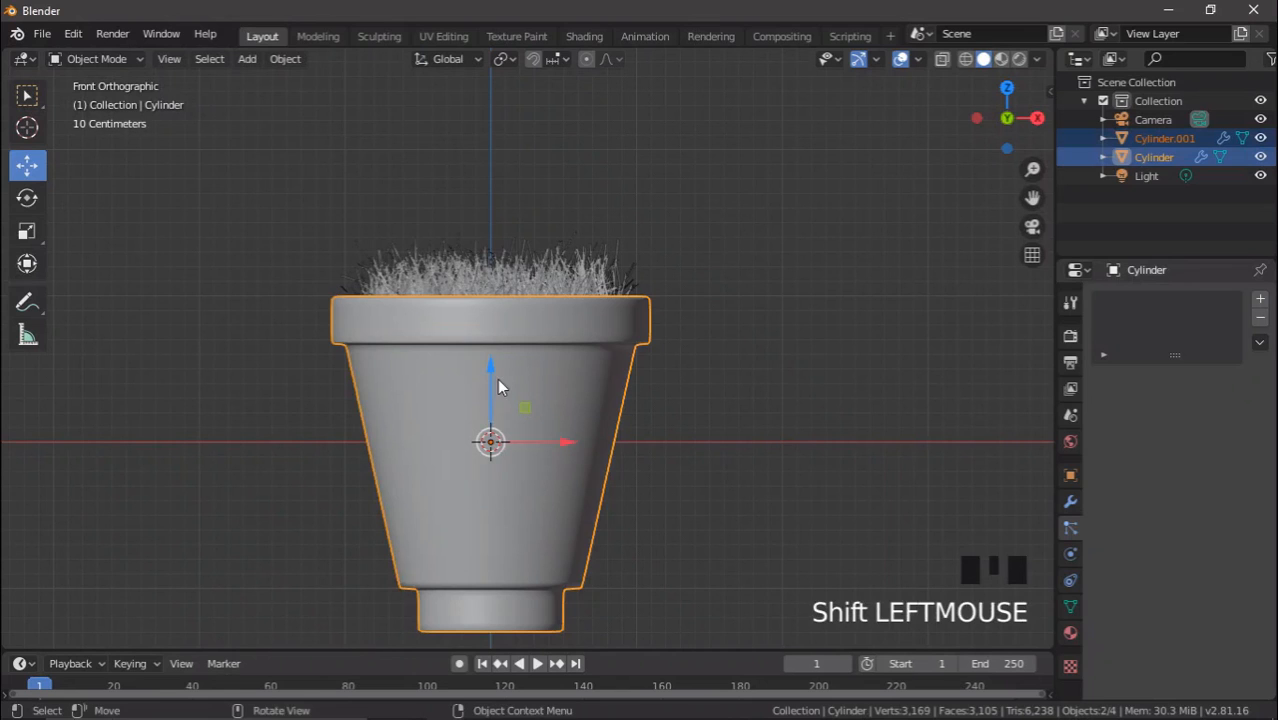
{"action": "left_click_drag", "start_coordinate": [491, 368], "coordinate": [489, 176]}
Add a plane at the world origin as the ground beneath the pot and set its size to 100 m.
{"action": "middle_click_drag", "start_coordinate": [497, 200], "coordinate": [637, 369]}
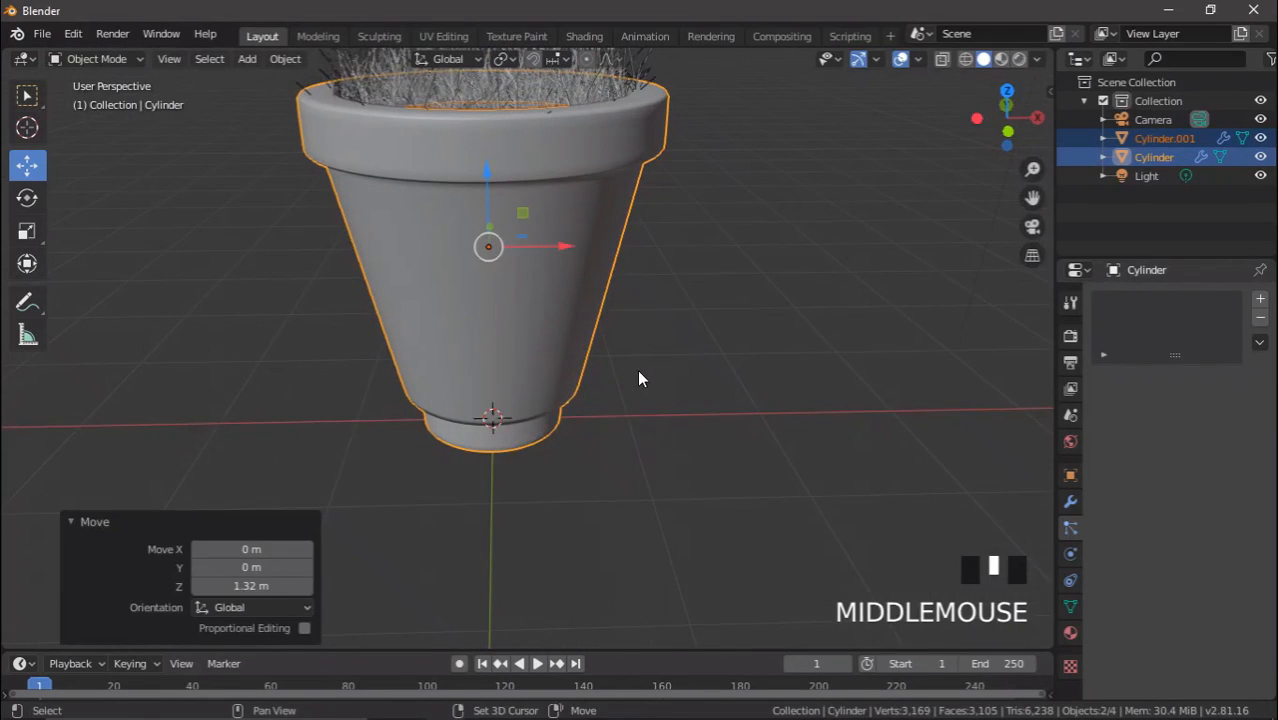
{"action": "key", "text": "shift+a"}
{"action": "mouse_move", "coordinate": [637, 372]}
{"action": "left_click", "coordinate": [708, 356]}
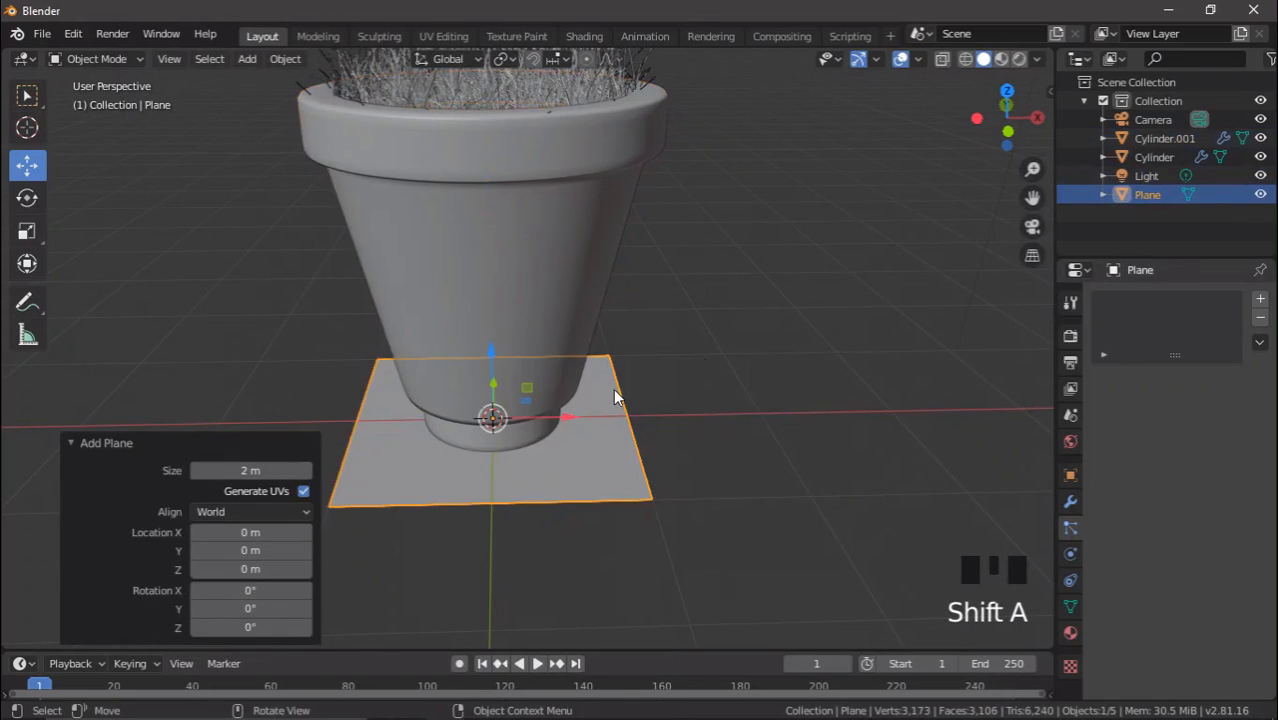
{"action": "scroll", "coordinate": [618, 397], "scroll_direction": "down", "scroll_amount": 3}
{"action": "left_click", "coordinate": [227, 467]}
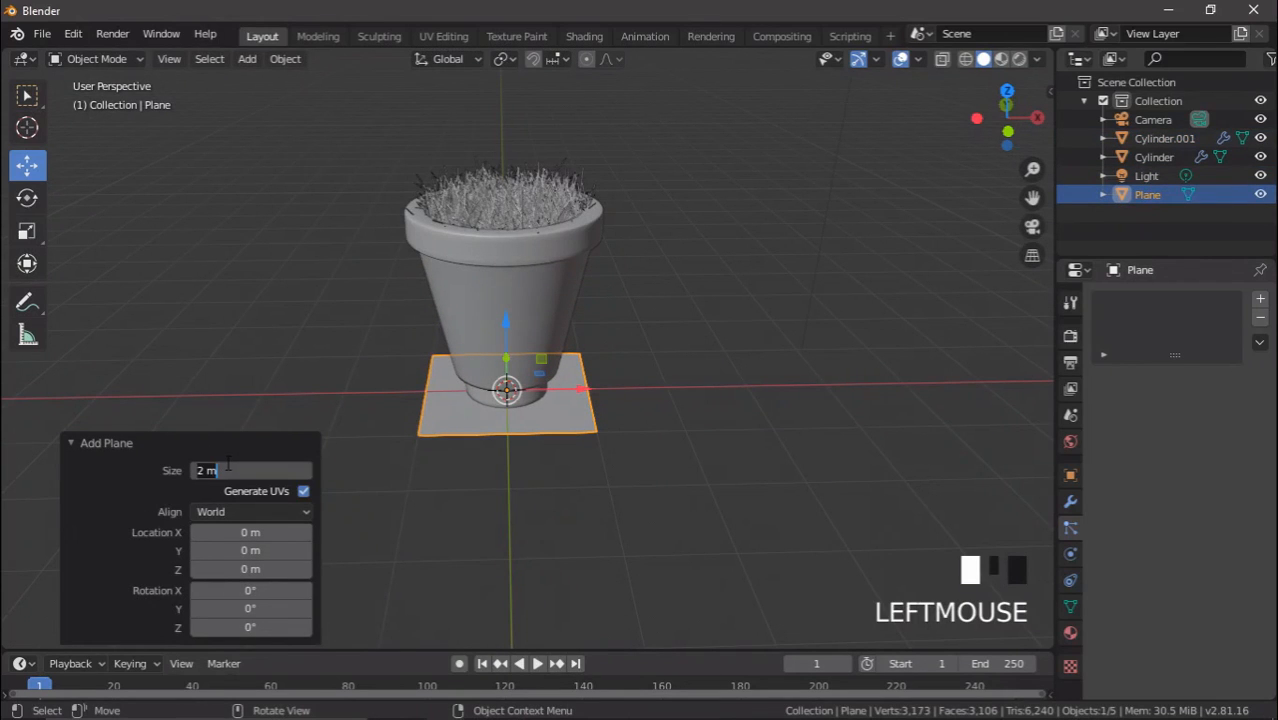
{"action": "type", "text": "100"}
{"action": "key", "text": "Return"}
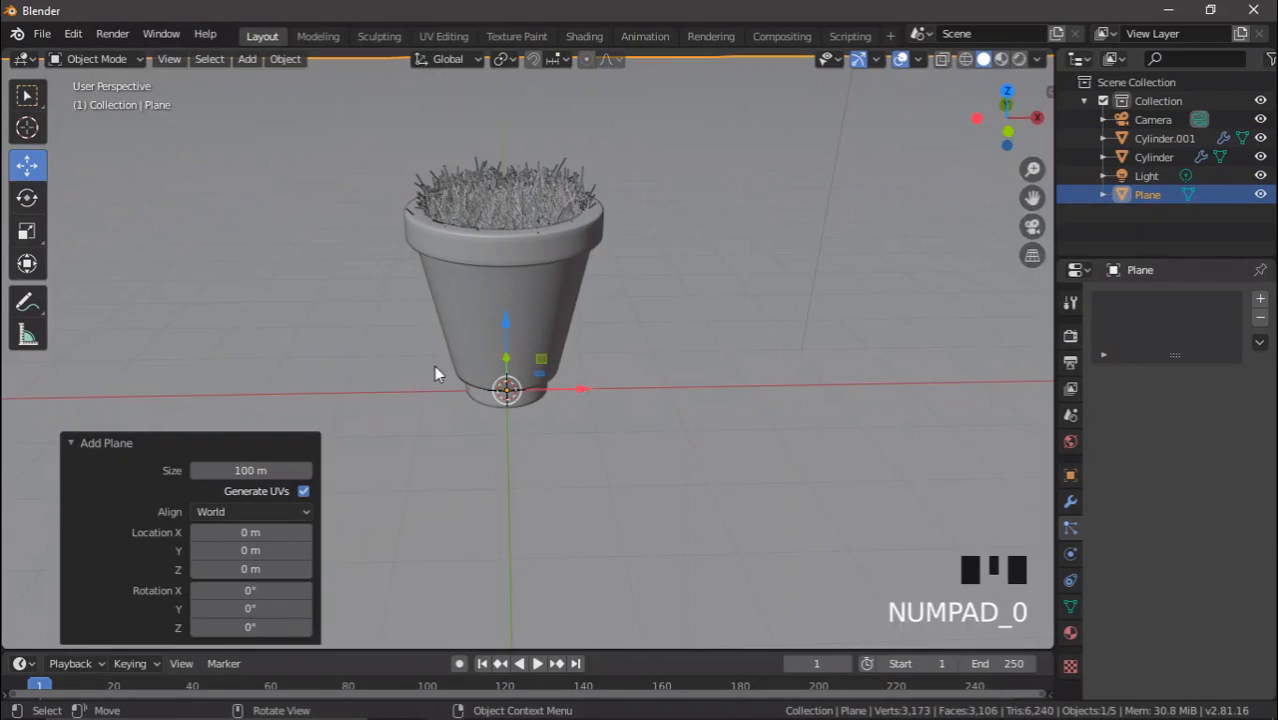
Fly the camera so the whole potted grass is framed from slightly above, centred in the camera view.
{"action": "scroll", "coordinate": [434, 365], "scroll_direction": "down", "scroll_amount": 3}
{"action": "middle_click_drag", "start_coordinate": [434, 365], "coordinate": [402, 378]}
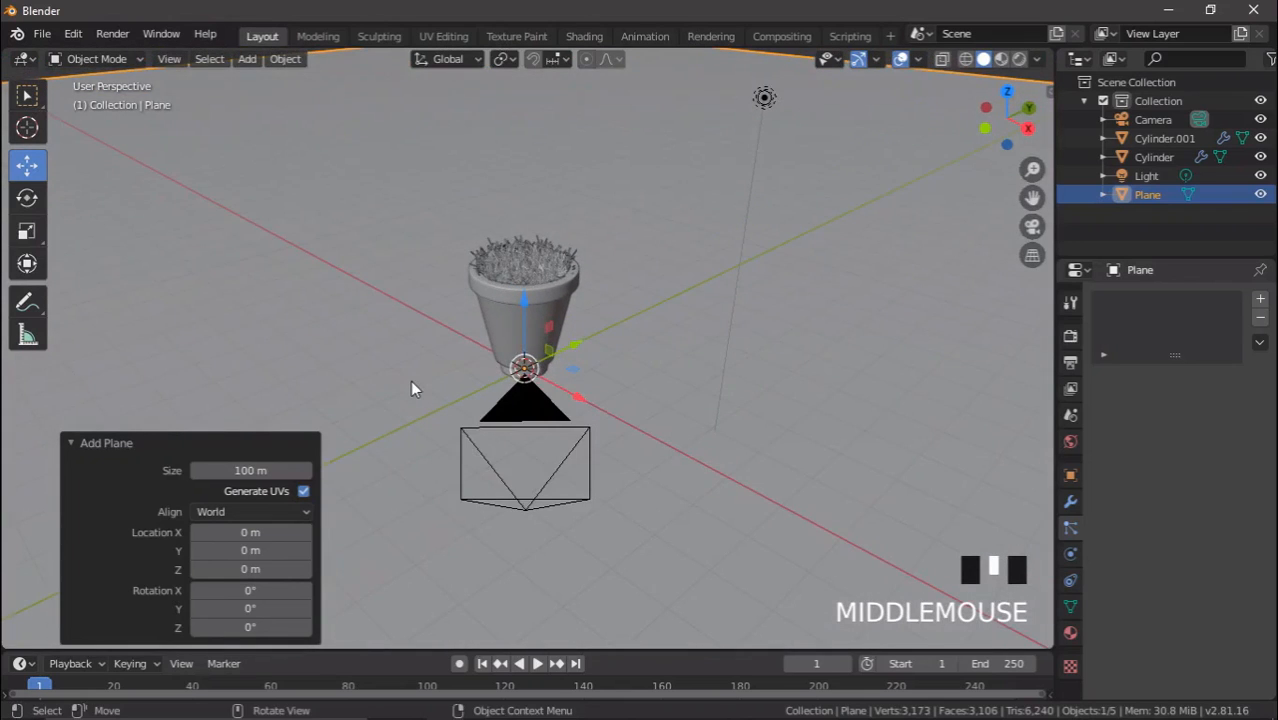
{"action": "key", "text": "KP_0"}
{"action": "key", "text": "shift+f"}
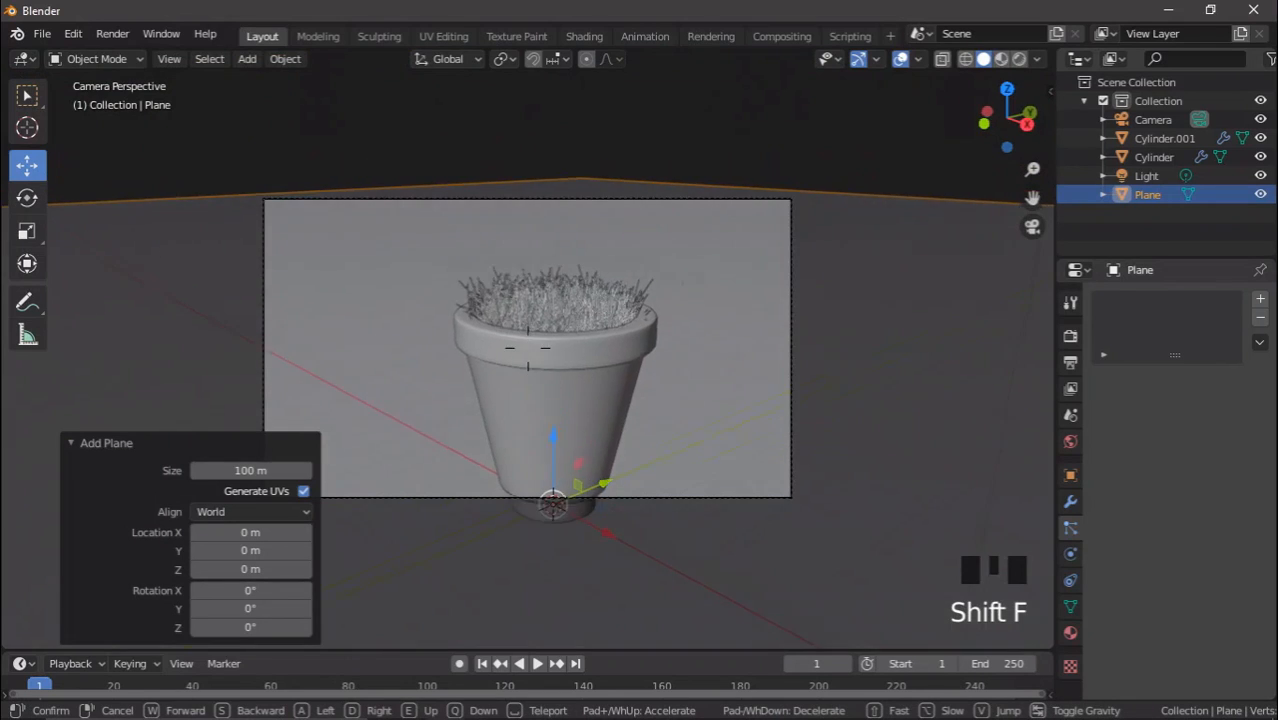
{"action": "key", "text": "s"}
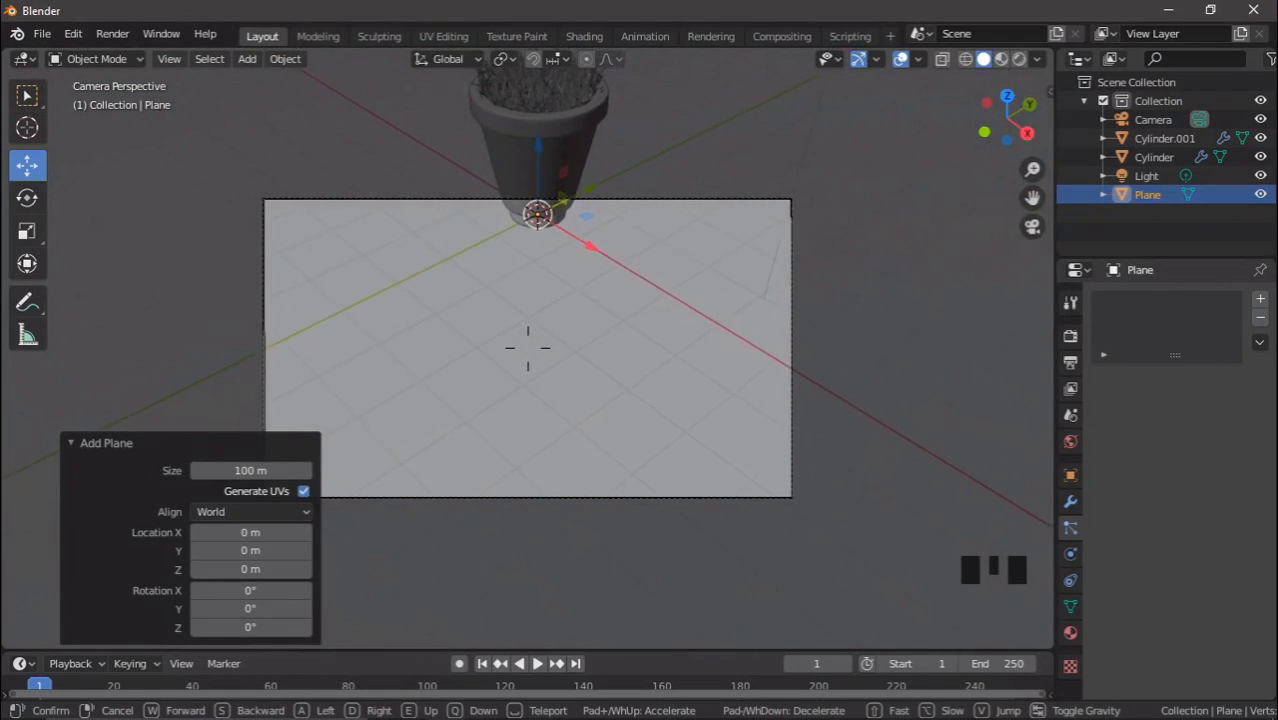
{"action": "key", "text": "w"}
{"action": "key", "text": "d"}
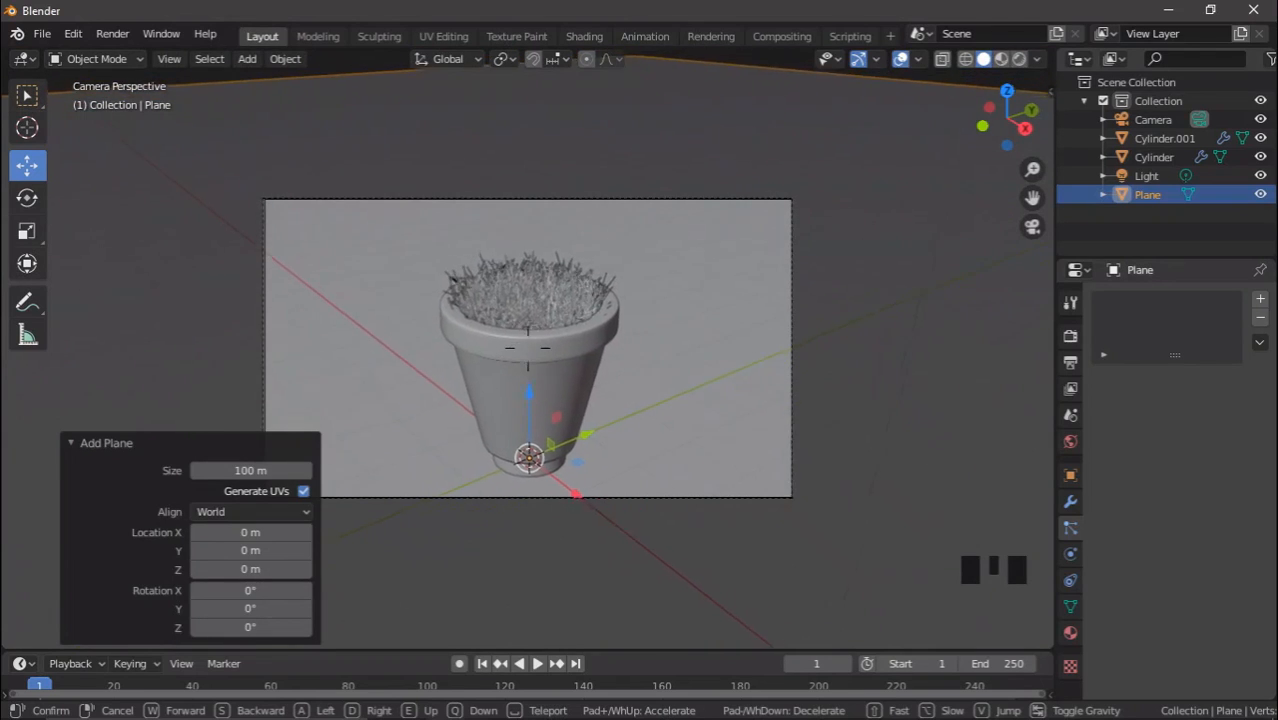
{"action": "key", "text": "a"}
{"action": "key", "text": "w"}
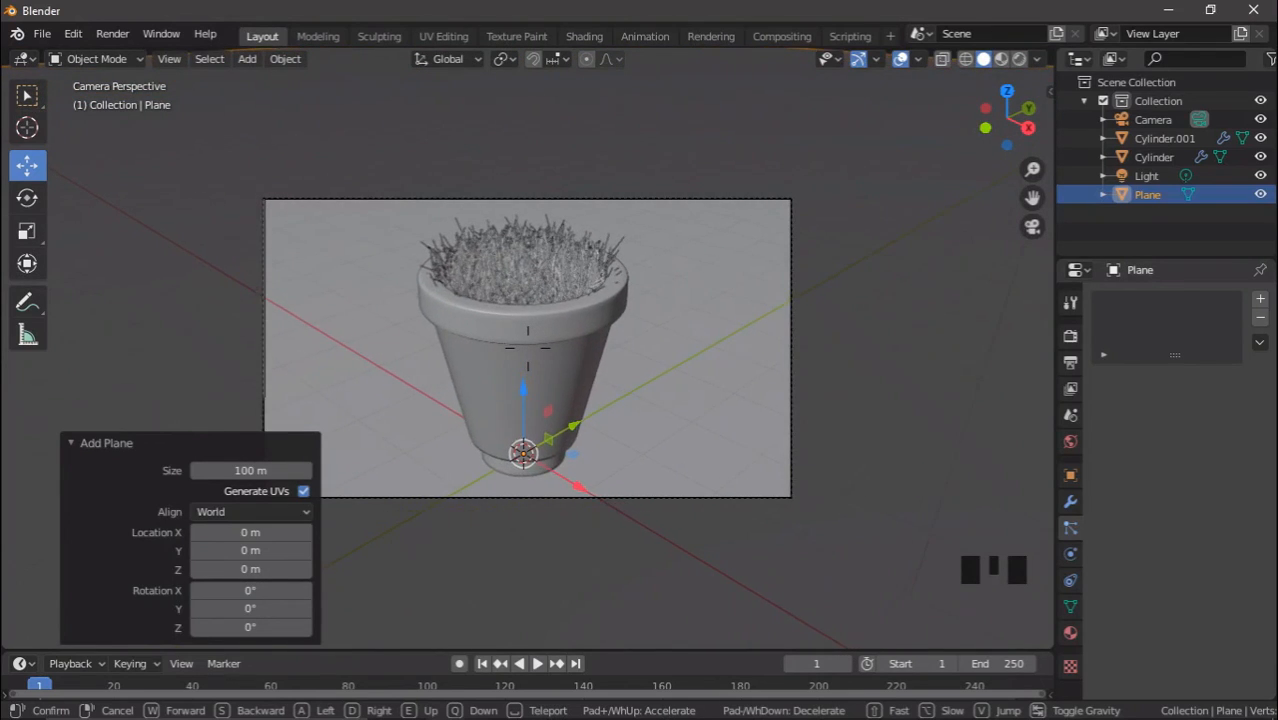
{"action": "left_click", "coordinate": [543, 349]}
Set the render engine to Cycles and show the viewport with rendered shading.
{"action": "left_click", "coordinate": [1070, 337]}
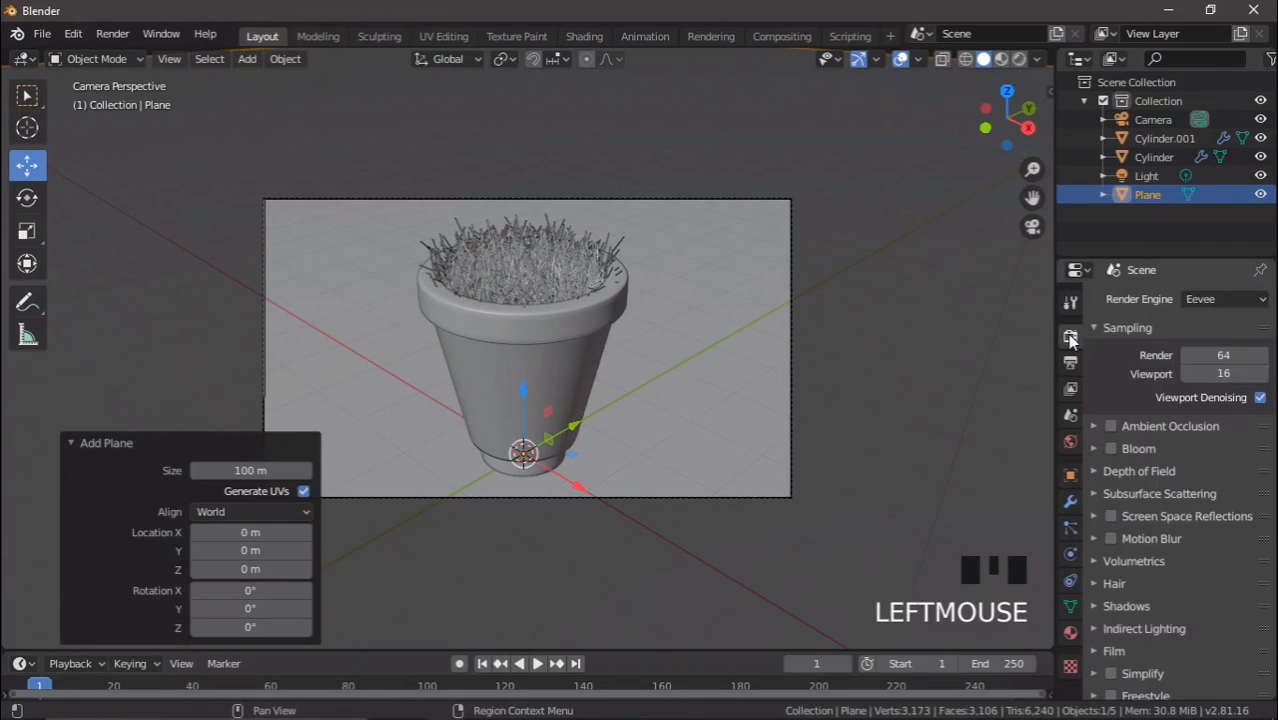
{"action": "left_click", "coordinate": [1188, 300]}
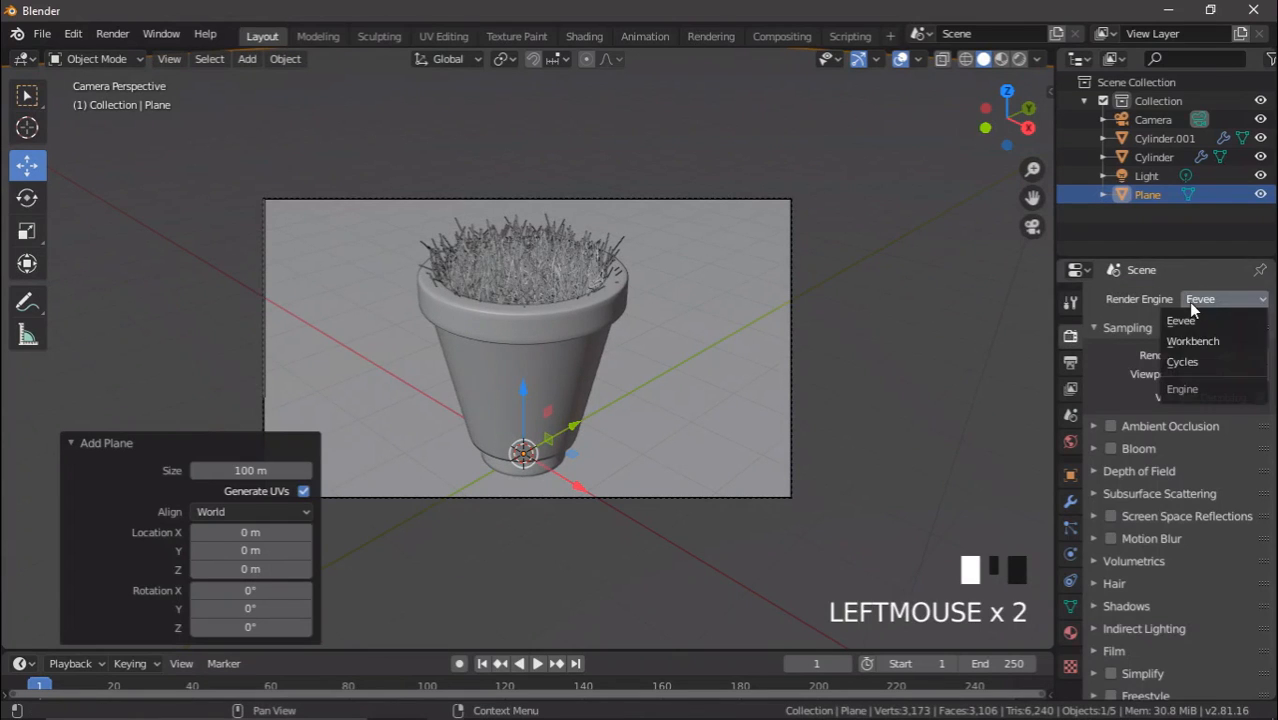
{"action": "left_click", "coordinate": [1181, 363]}
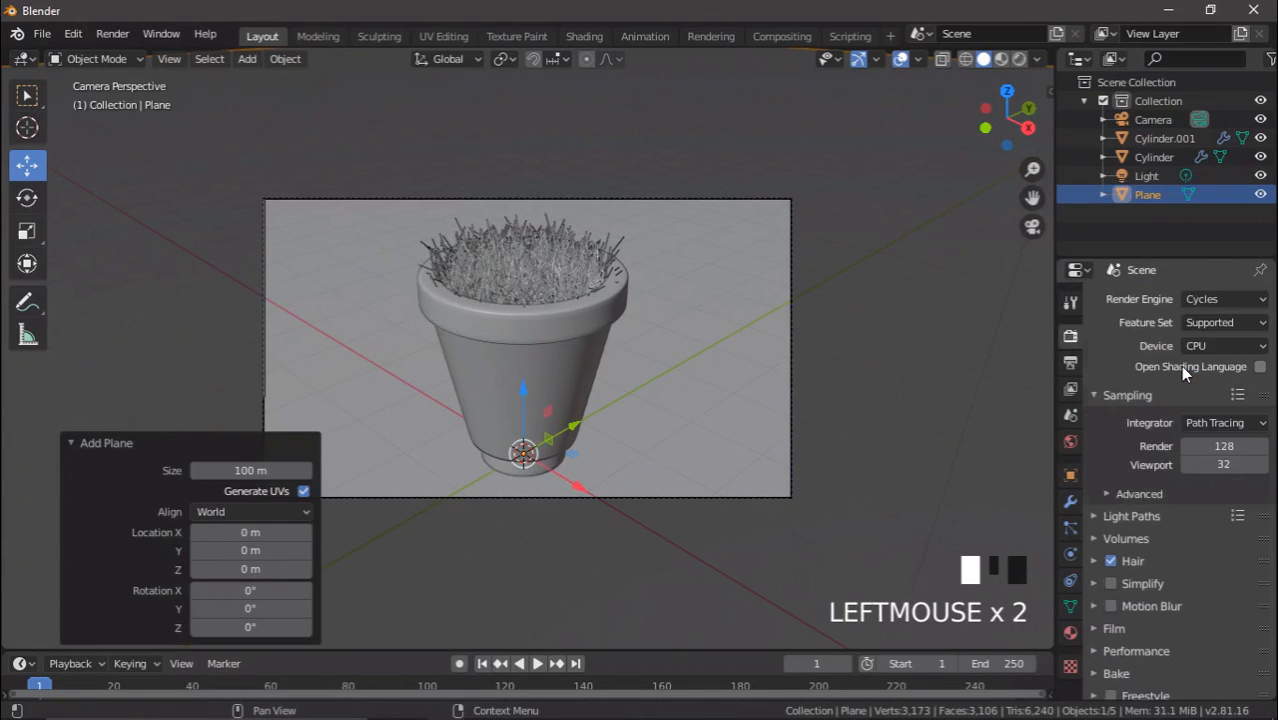
{"action": "left_click", "coordinate": [1018, 62]}
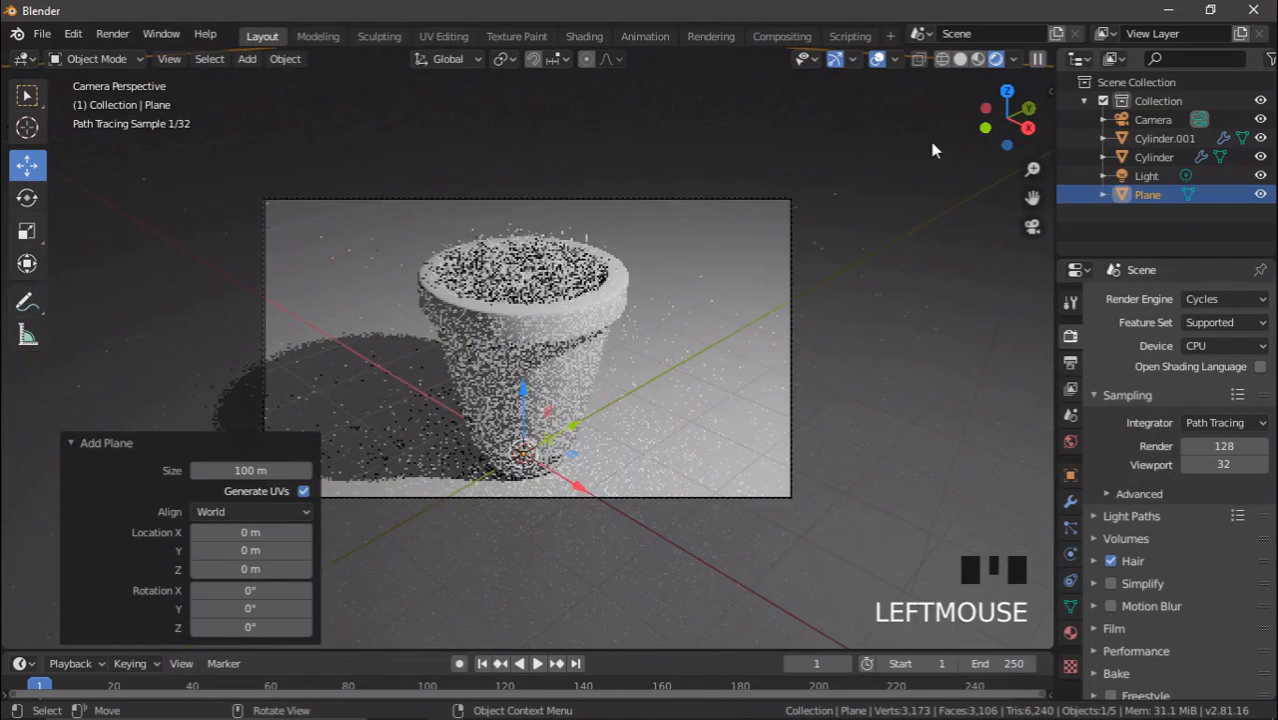
Split the 3D viewport vertically into two side-by-side views and set the one beside the tool options to solid shading.
{"action": "right_click", "coordinate": [1056, 85]}
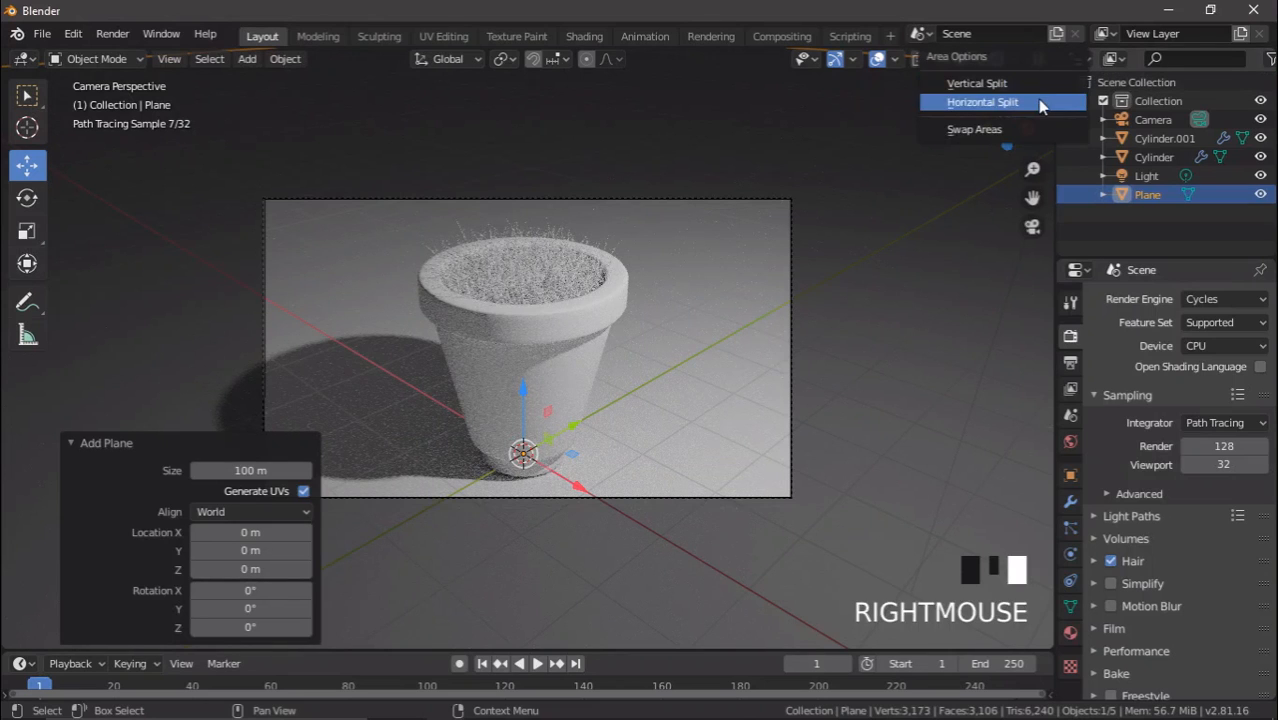
{"action": "left_click", "coordinate": [1036, 83]}
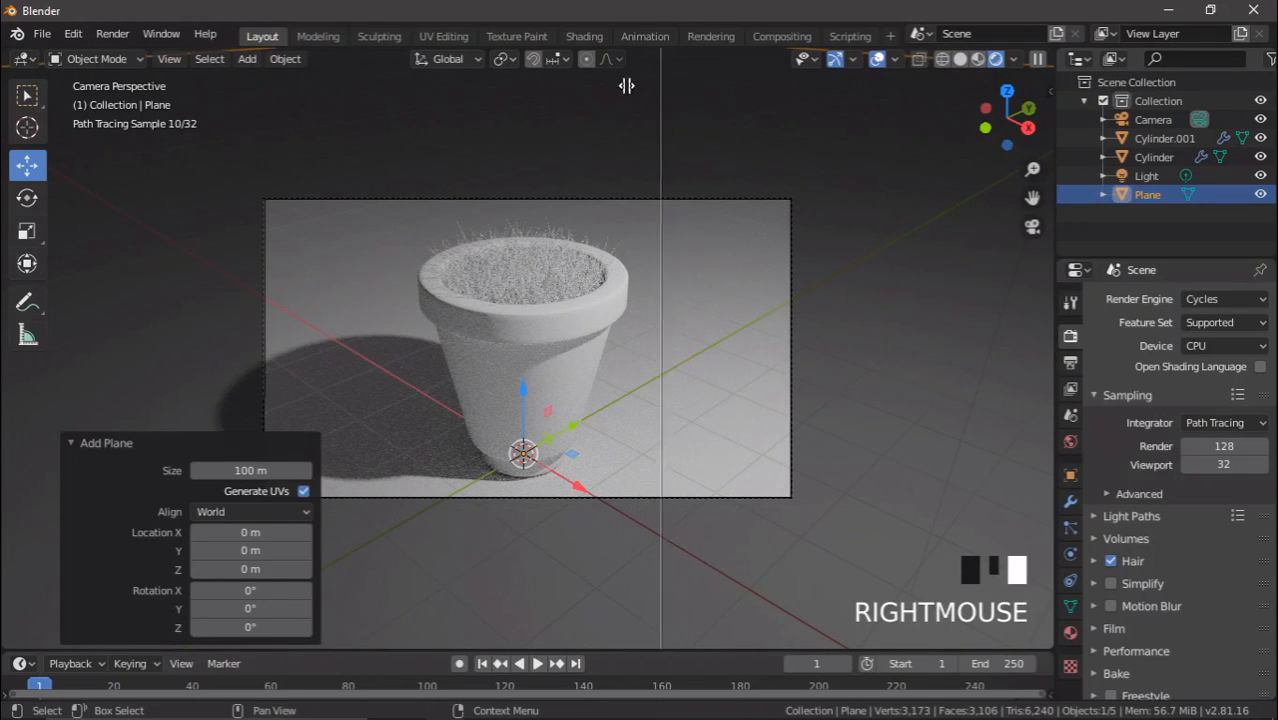
{"action": "left_click", "coordinate": [614, 150]}
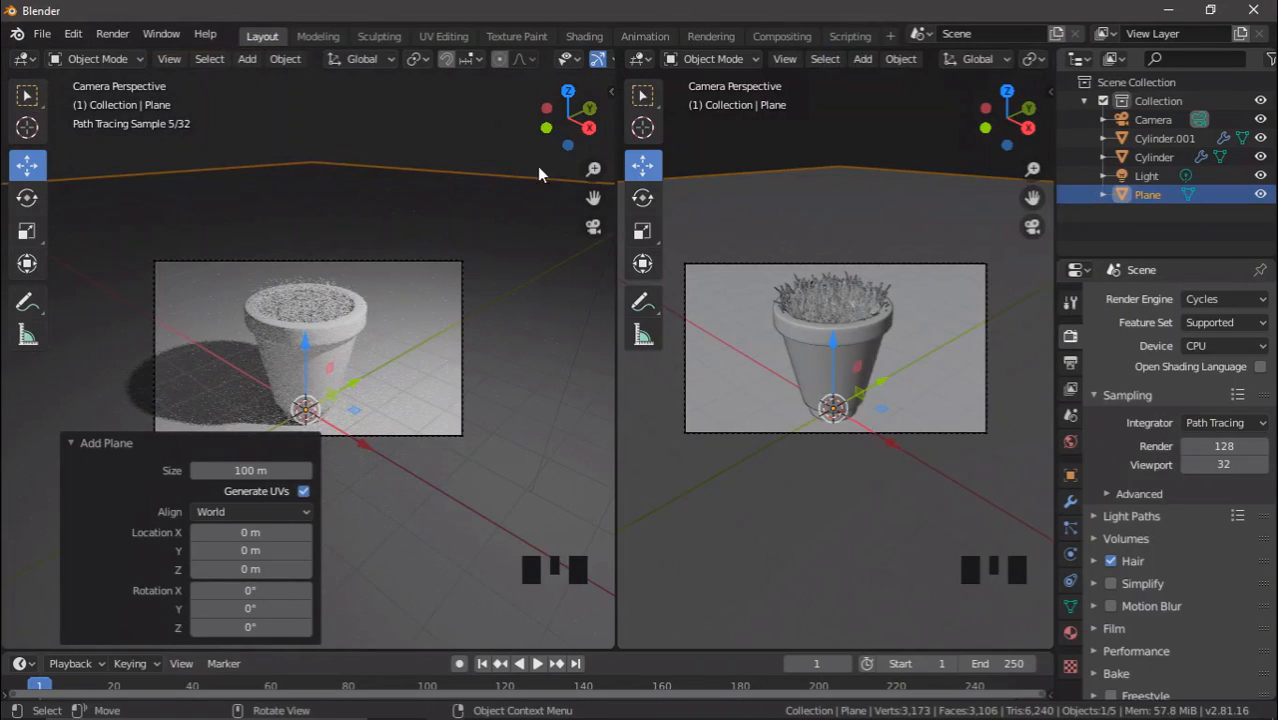
{"action": "scroll", "coordinate": [540, 60], "scroll_direction": "down", "scroll_amount": 5}
{"action": "left_click", "coordinate": [535, 60]}
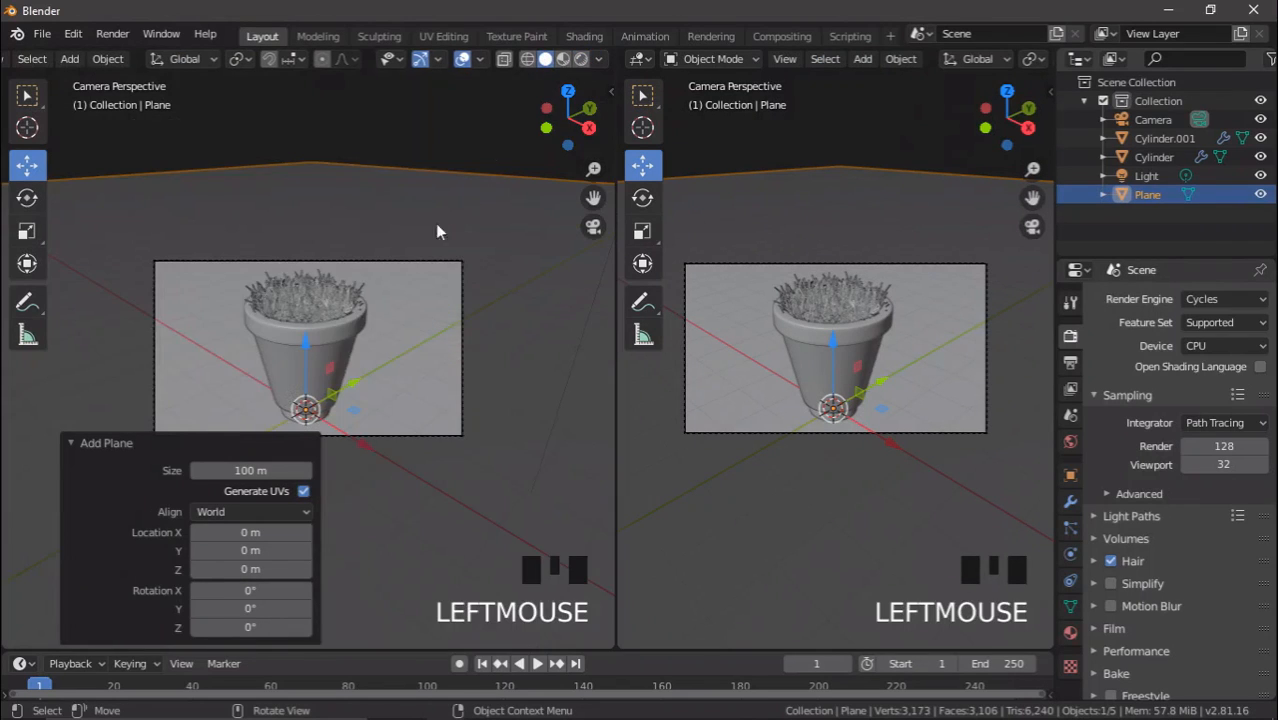
Give the pot a new material with an orange base color, hue about 0.059 and saturation about 0.70.
{"action": "scroll", "coordinate": [362, 320], "scroll_direction": "down", "scroll_amount": 2}
{"action": "scroll", "coordinate": [294, 327], "scroll_direction": "up", "scroll_amount": 3}
{"action": "scroll", "coordinate": [307, 318], "scroll_direction": "up", "scroll_amount": 1}
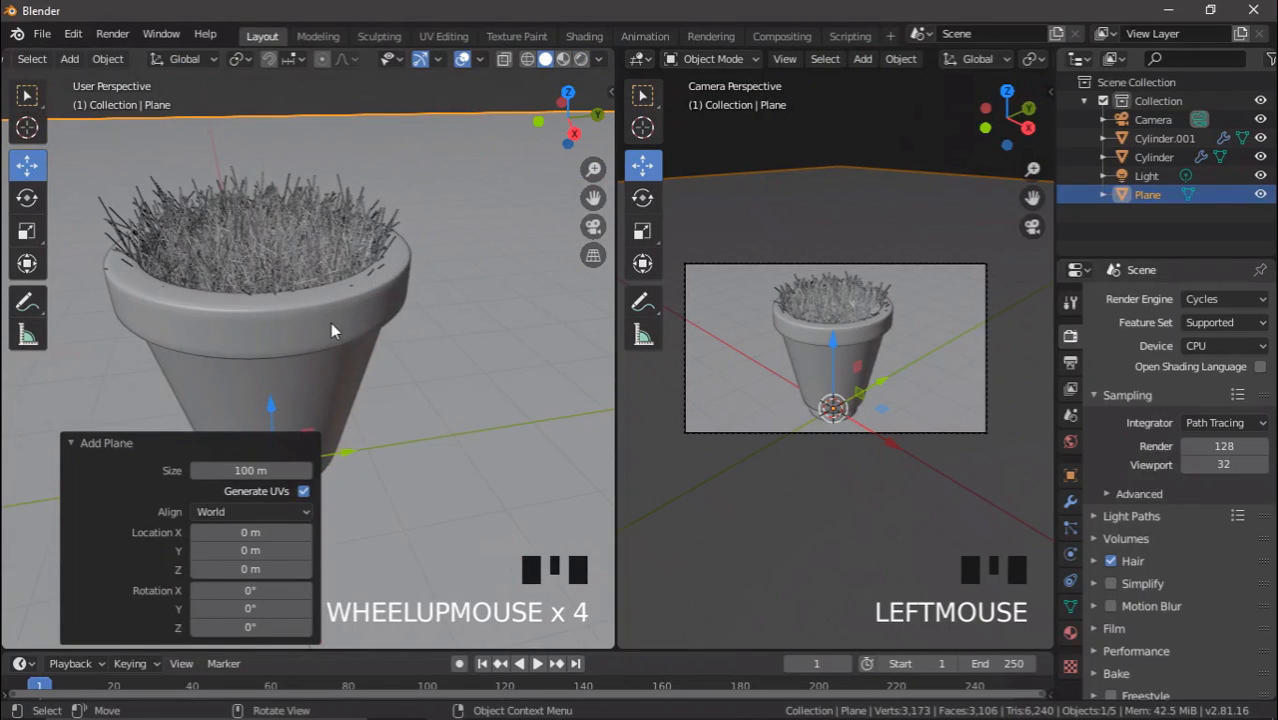
{"action": "left_click", "coordinate": [330, 322]}
{"action": "left_click", "coordinate": [1070, 632]}
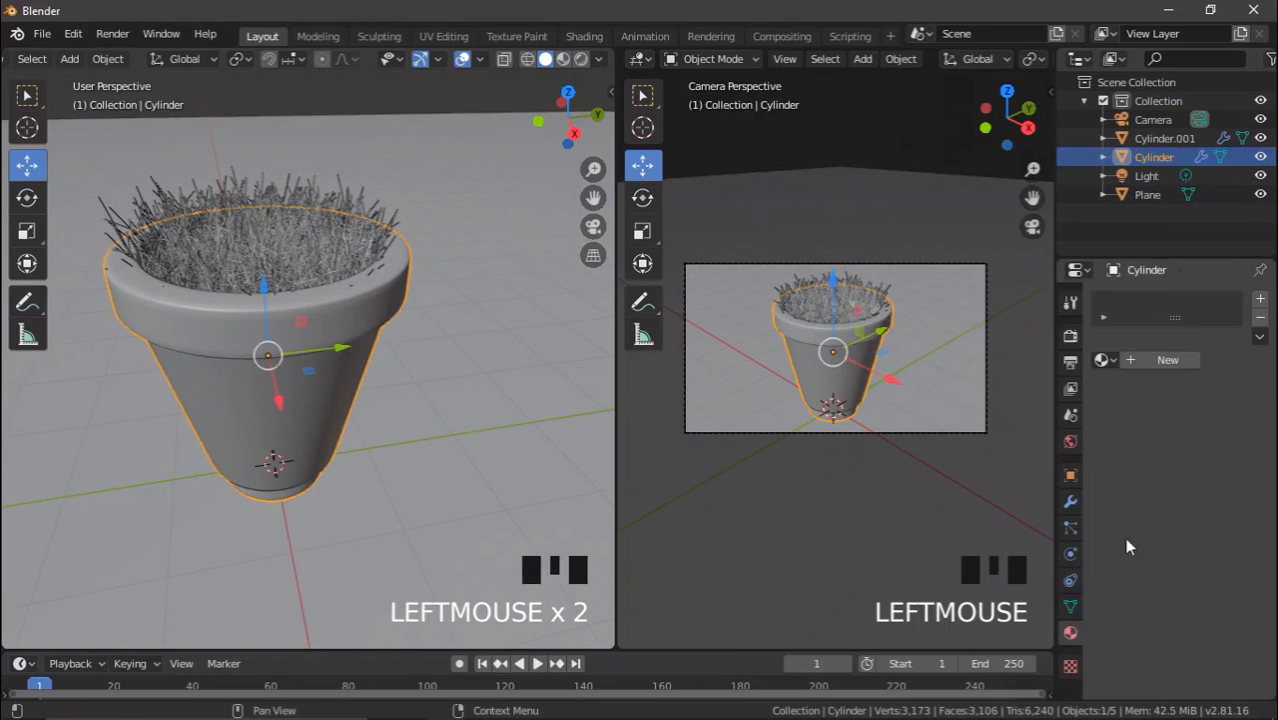
{"action": "left_click", "coordinate": [1167, 361]}
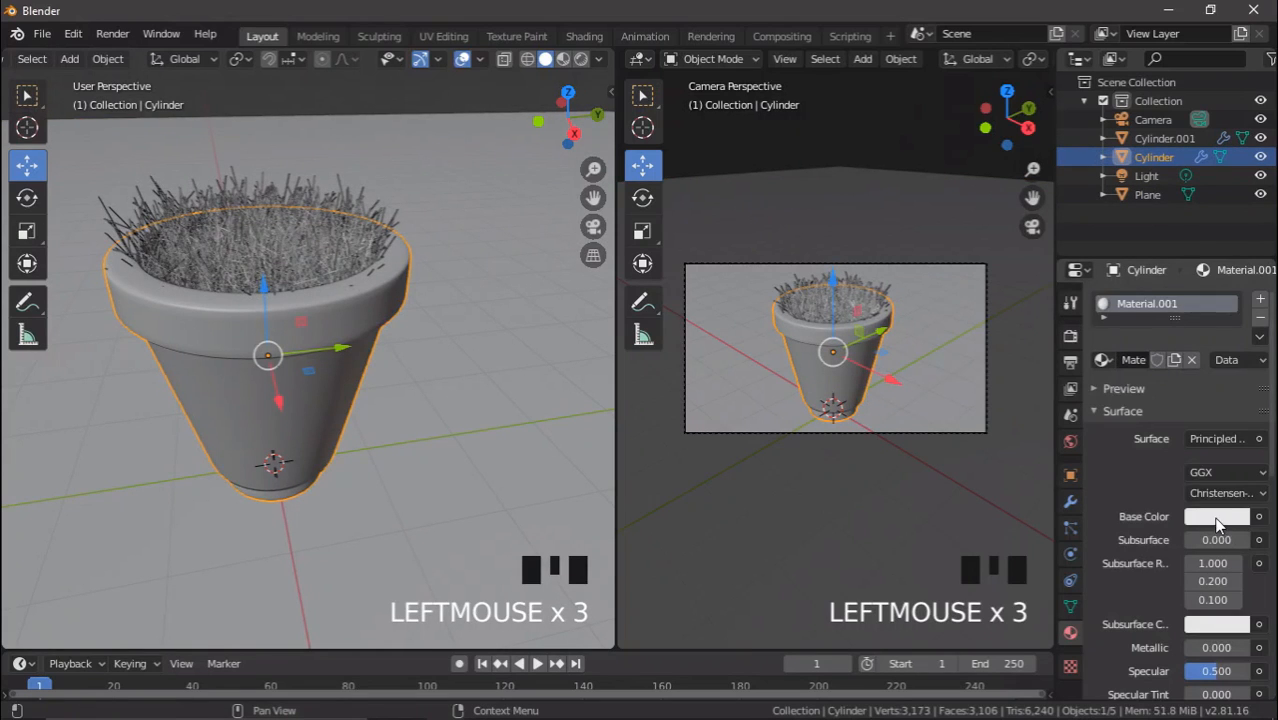
{"action": "left_click", "coordinate": [1216, 516]}
{"action": "left_click", "coordinate": [1124, 361]}
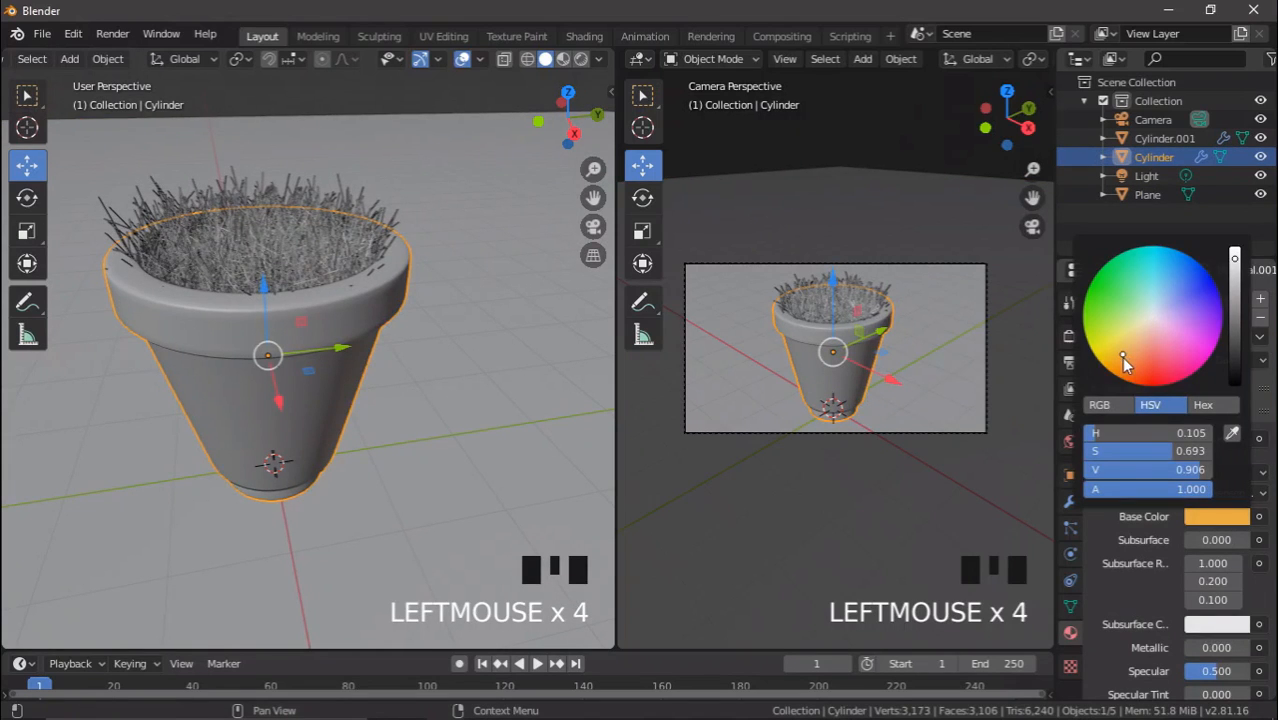
{"action": "left_click_drag", "start_coordinate": [1124, 361], "coordinate": [1136, 368]}
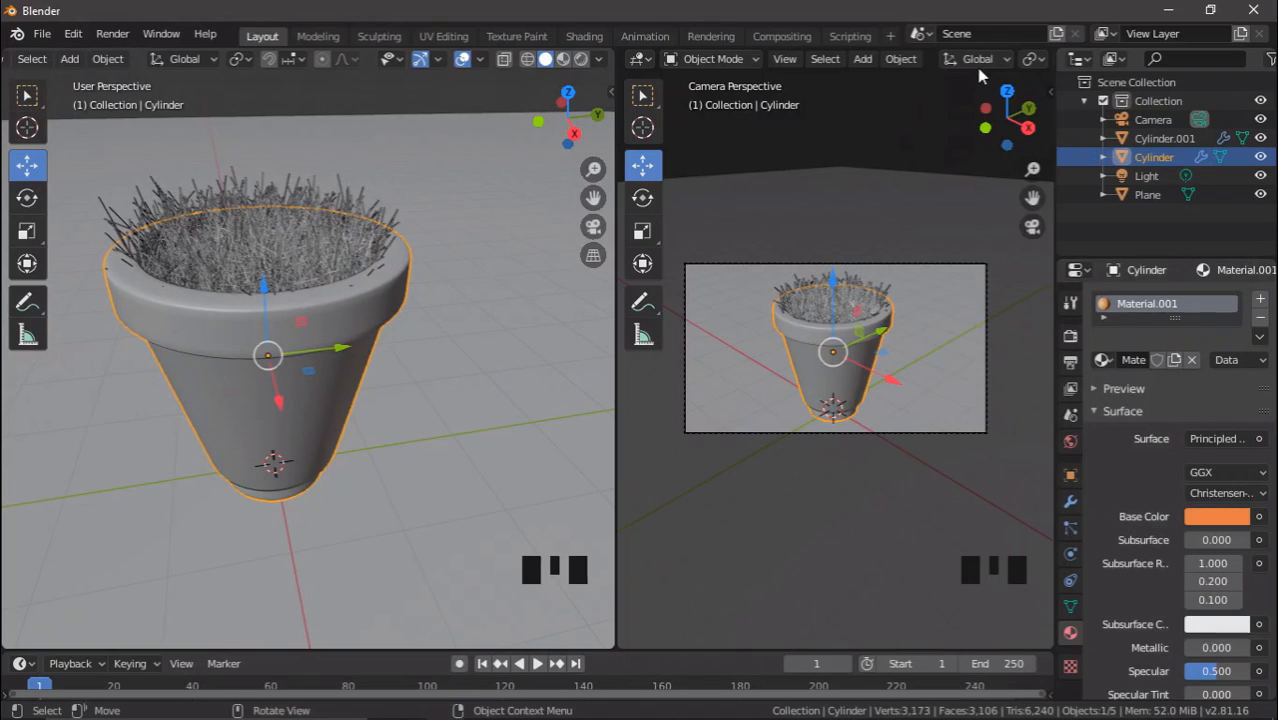
Show the camera view with rendered shading and darken the pot's base color to a value of about 0.72.
{"action": "scroll", "coordinate": [985, 79], "scroll_direction": "down", "scroll_amount": 10}
{"action": "left_click", "coordinate": [1020, 58]}
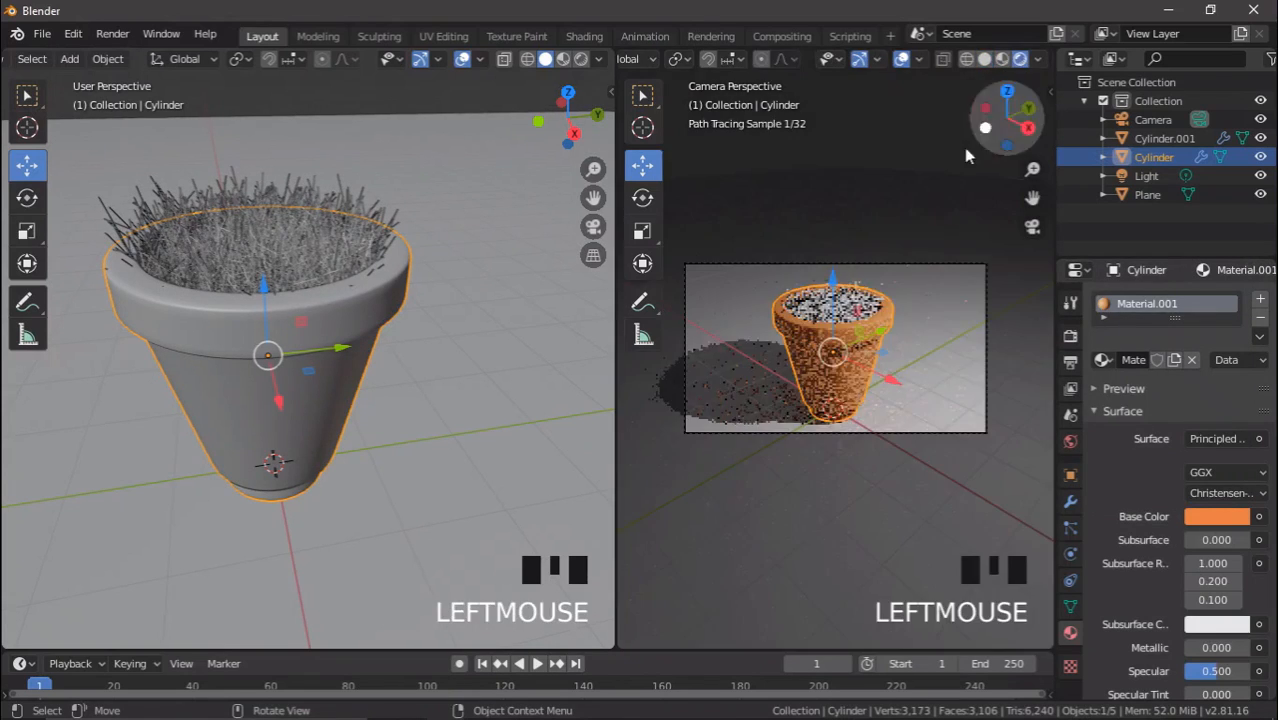
{"action": "scroll", "coordinate": [937, 255], "scroll_direction": "up", "scroll_amount": 1}
{"action": "scroll", "coordinate": [968, 314], "scroll_direction": "up", "scroll_amount": 1}
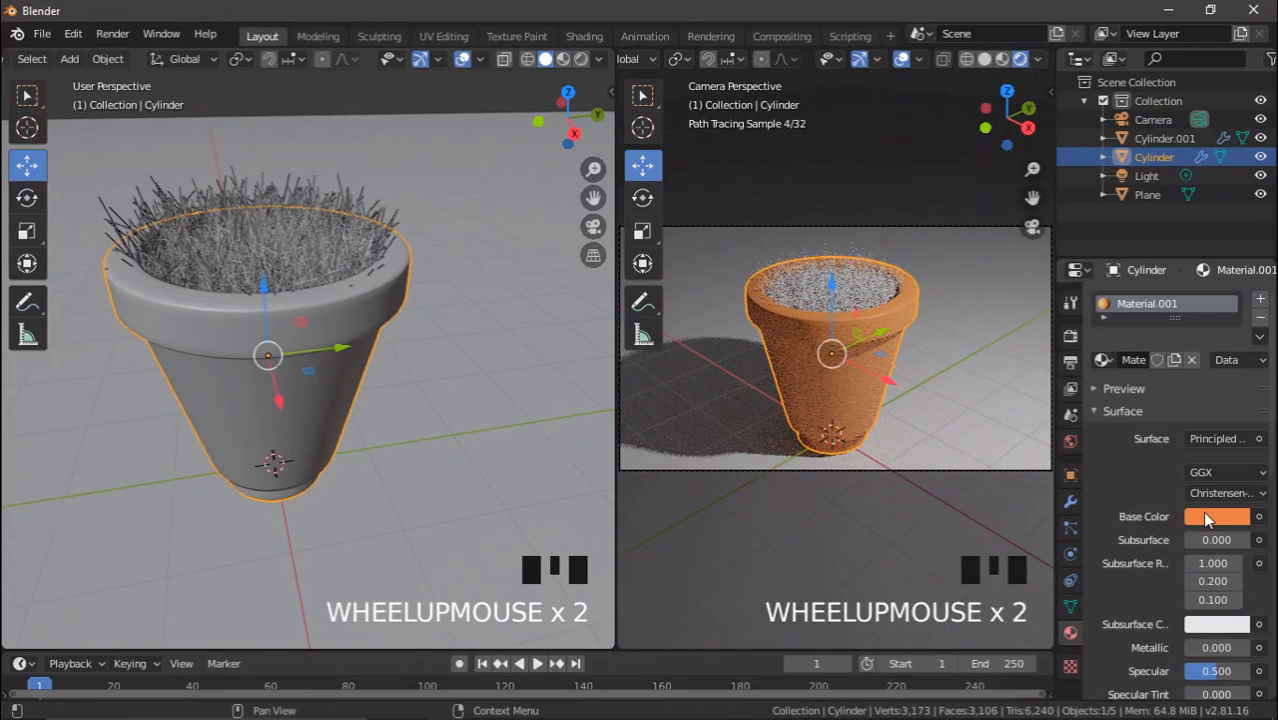
{"action": "left_click", "coordinate": [1205, 516]}
{"action": "left_click_drag", "start_coordinate": [1238, 284], "coordinate": [1238, 294]}
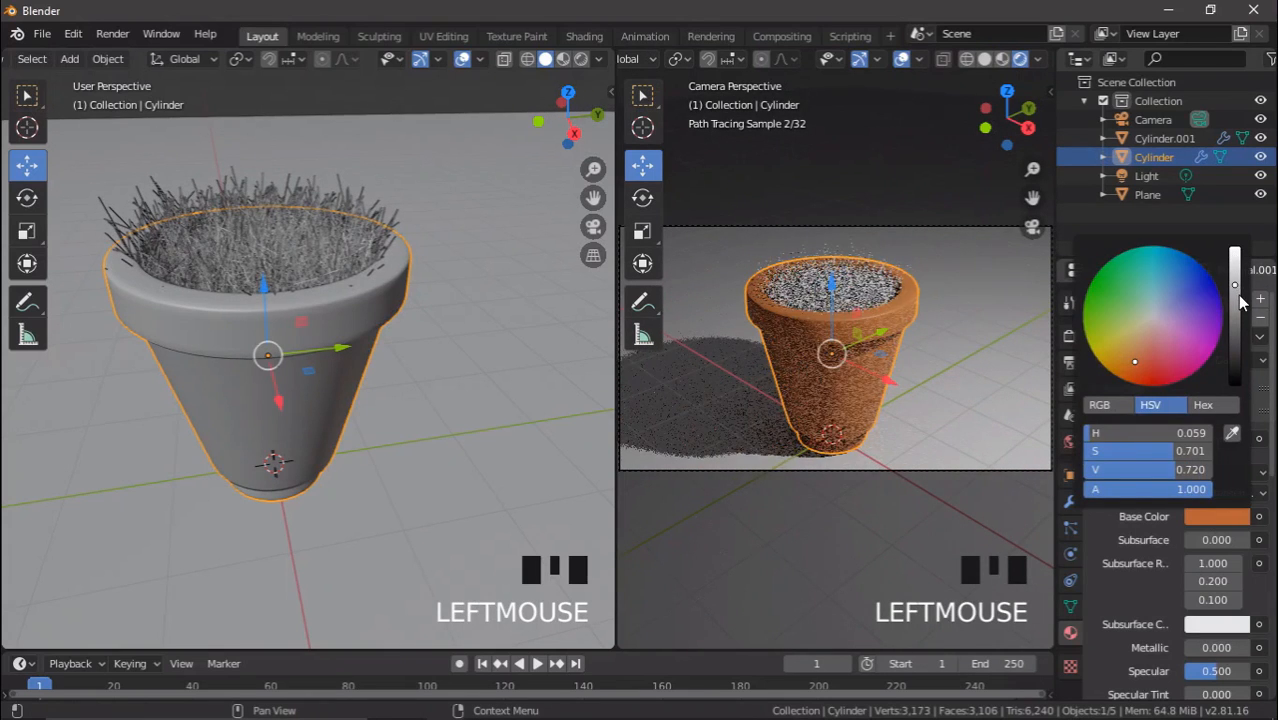
{"action": "scroll", "coordinate": [896, 312], "scroll_direction": "up", "scroll_amount": 1}
Give the grassy soil disc a new material with a dark green base color, saturation about 0.89.
{"action": "left_click", "coordinate": [282, 235]}
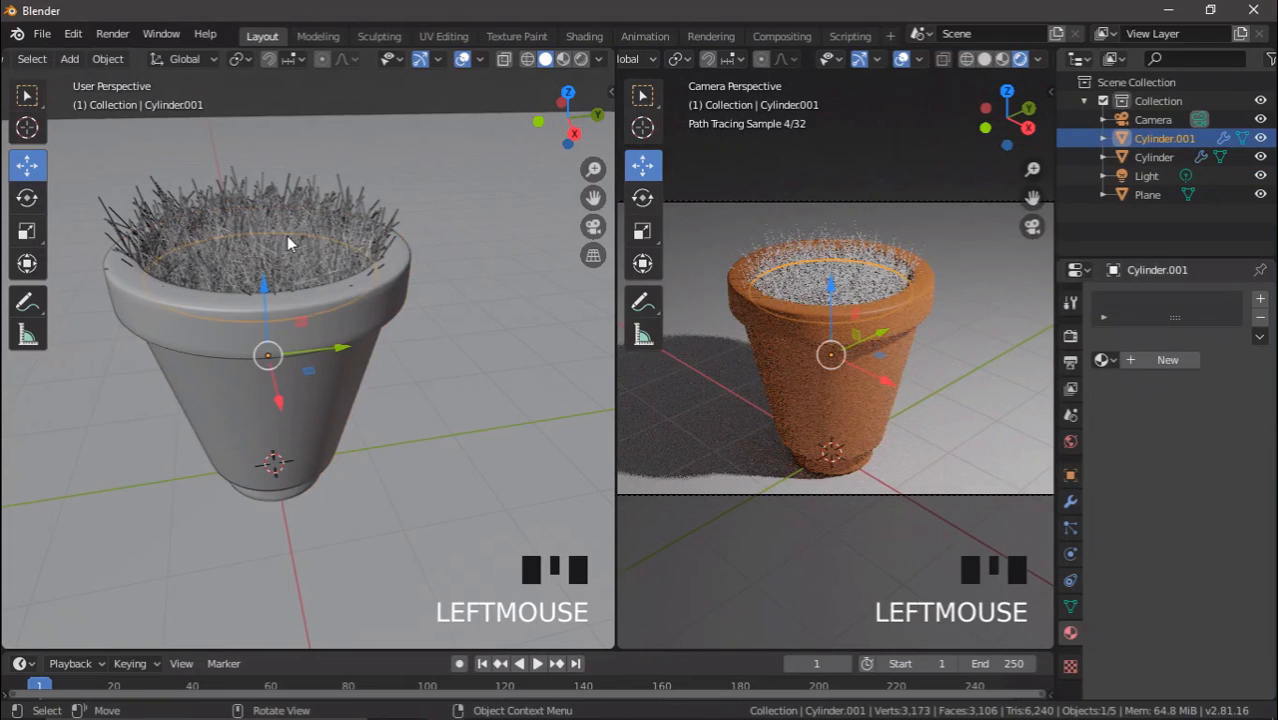
{"action": "left_click", "coordinate": [1162, 360]}
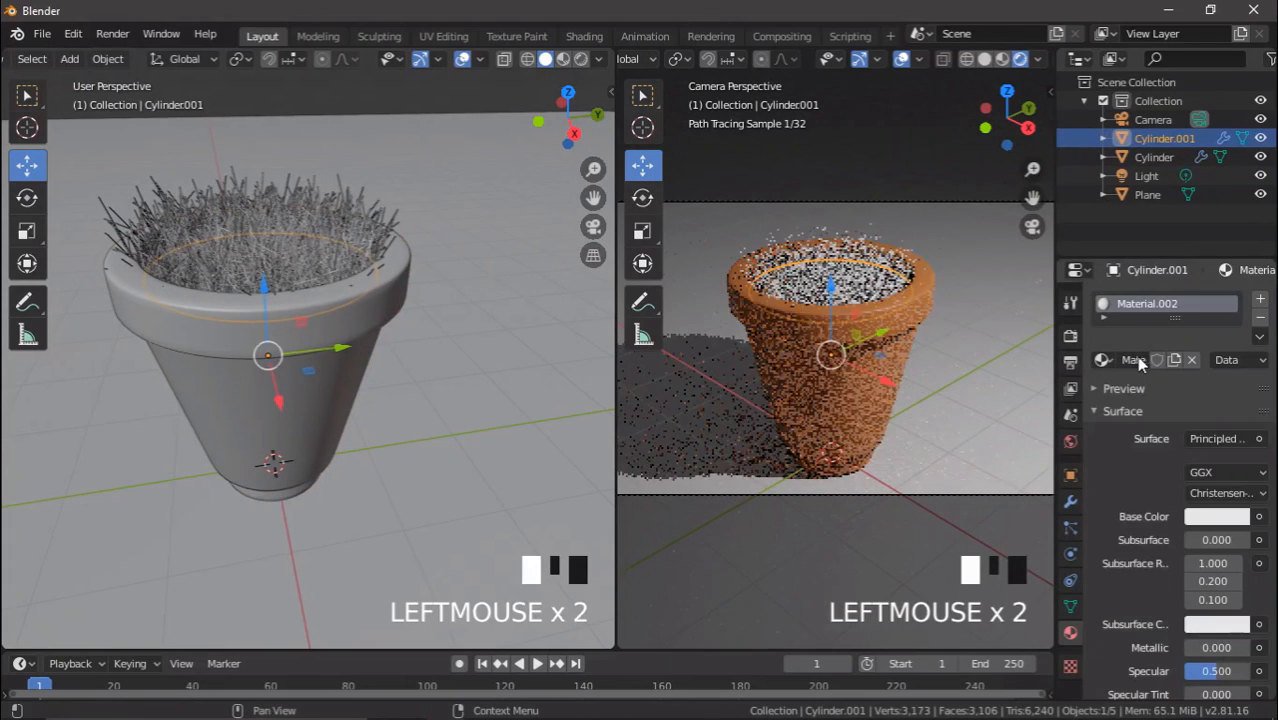
{"action": "left_click", "coordinate": [1206, 518]}
{"action": "left_click", "coordinate": [1097, 290]}
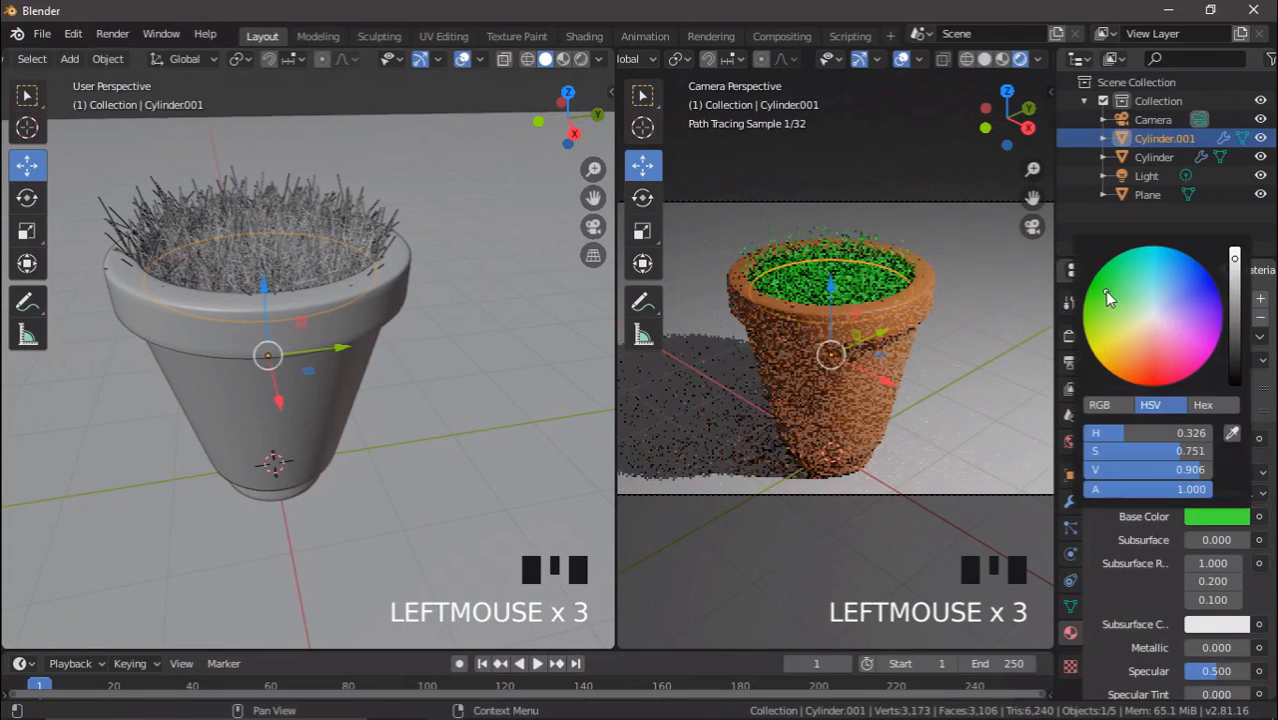
{"action": "left_click", "coordinate": [1236, 300]}
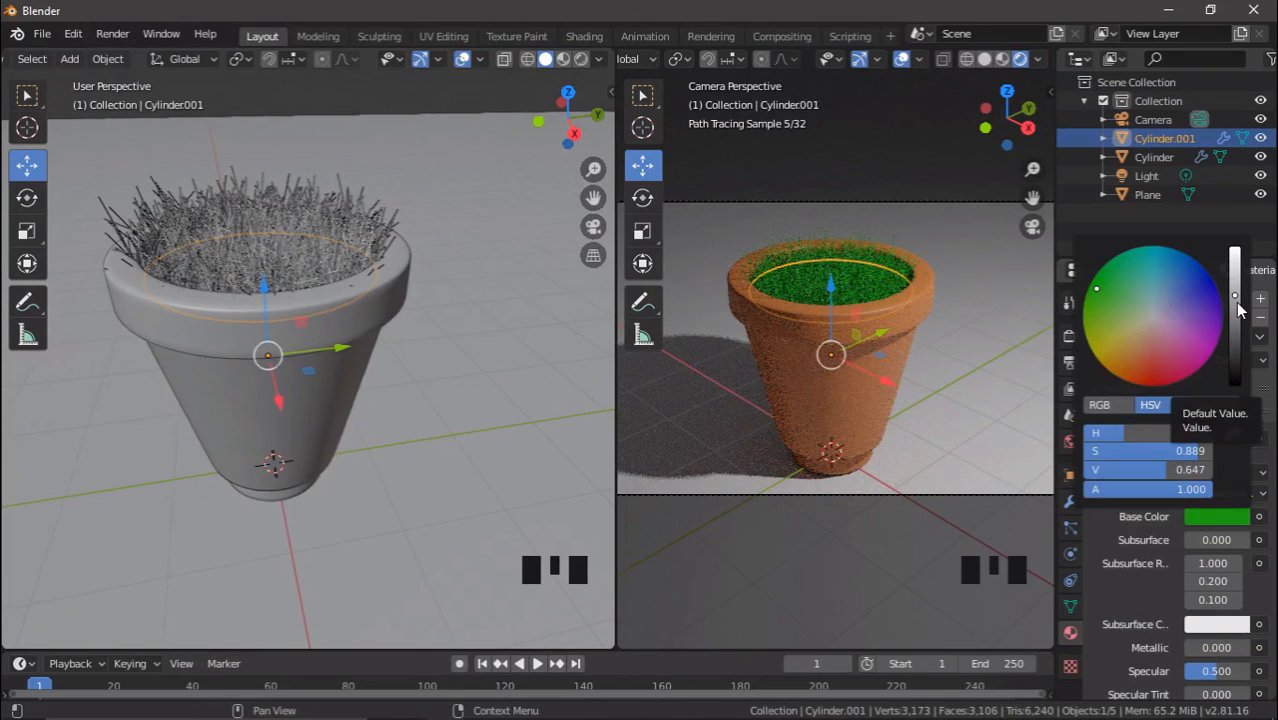
{"action": "left_click", "coordinate": [1236, 305]}
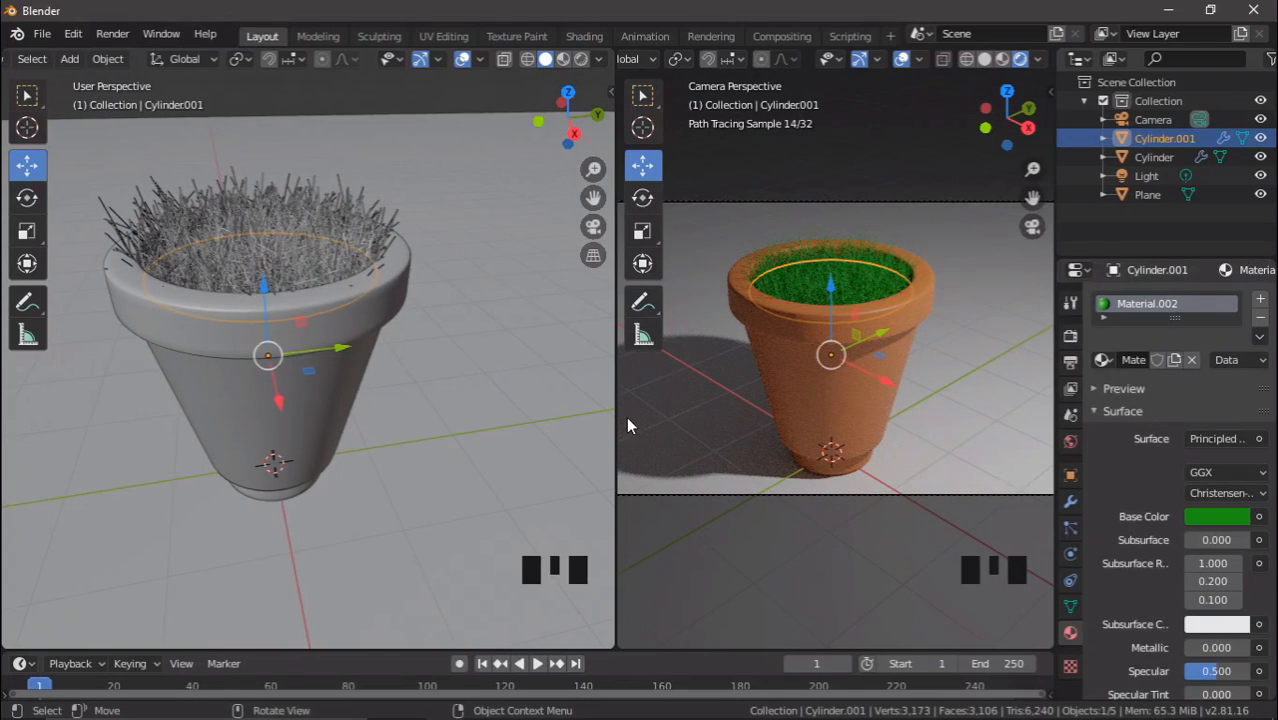
Join the two viewports into one, keeping the rendered camera view.
{"action": "right_click", "coordinate": [614, 418]}
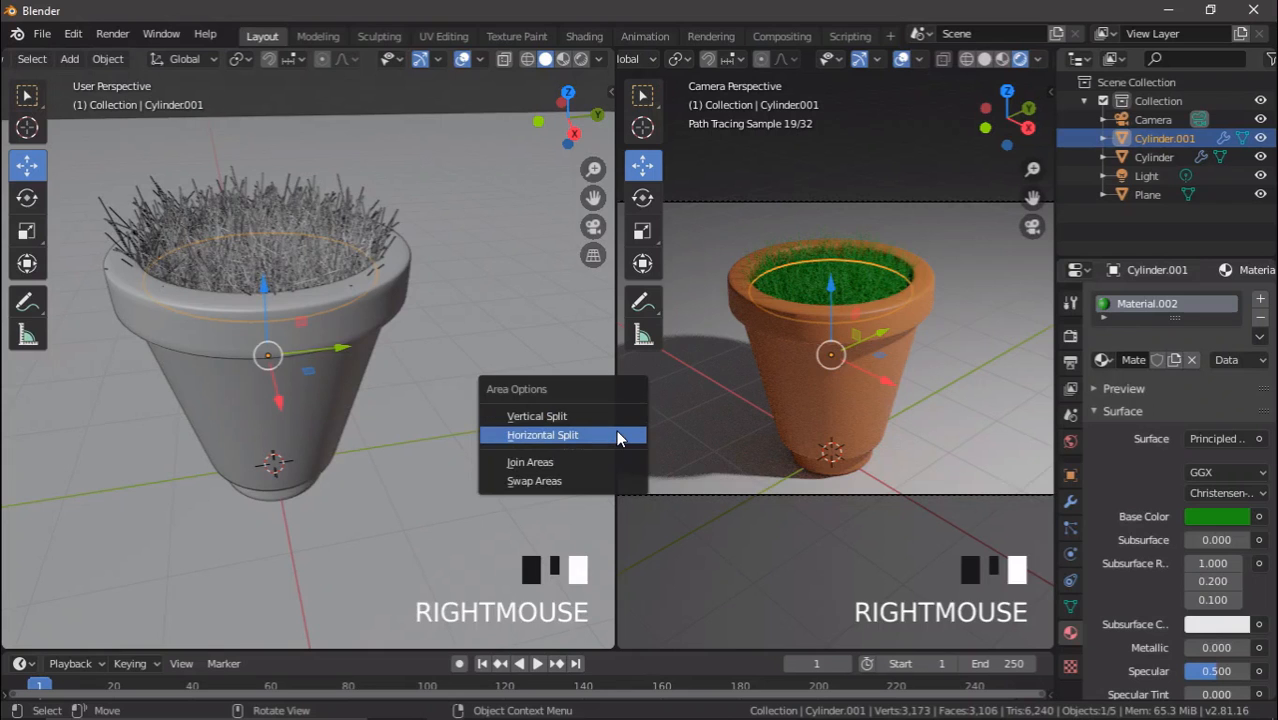
{"action": "left_click", "coordinate": [545, 462]}
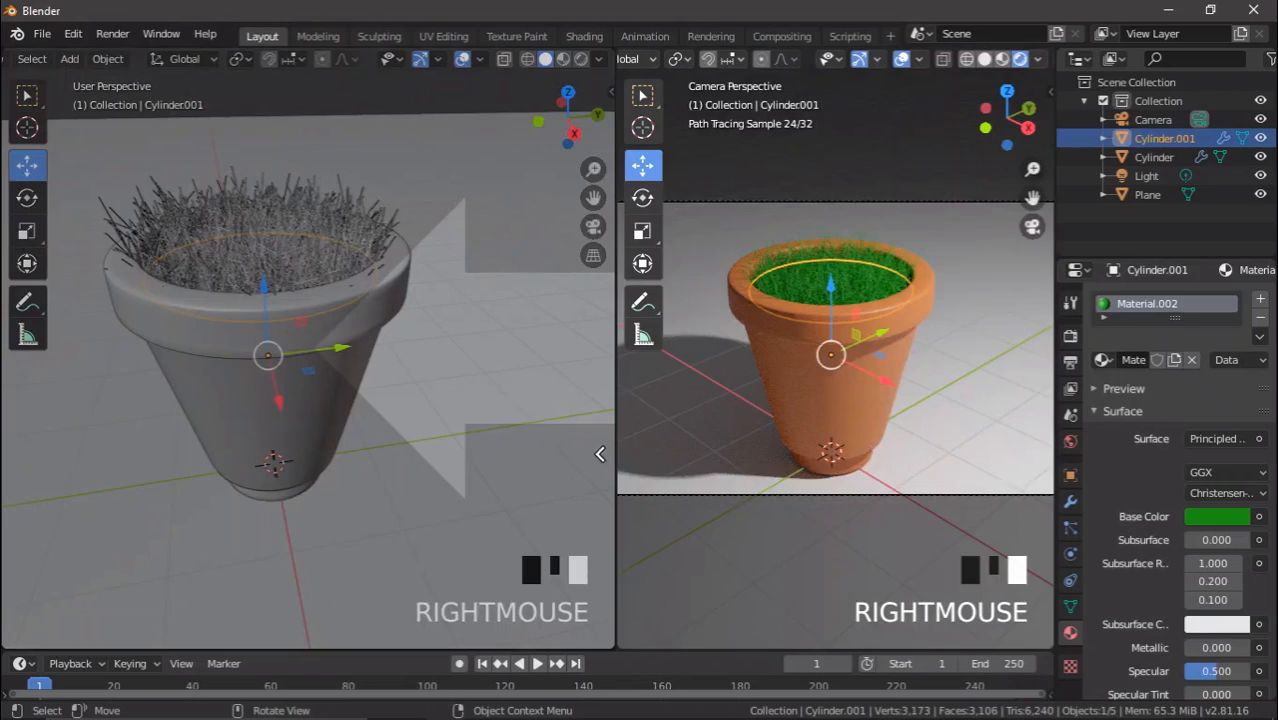
{"action": "left_click", "coordinate": [540, 438]}
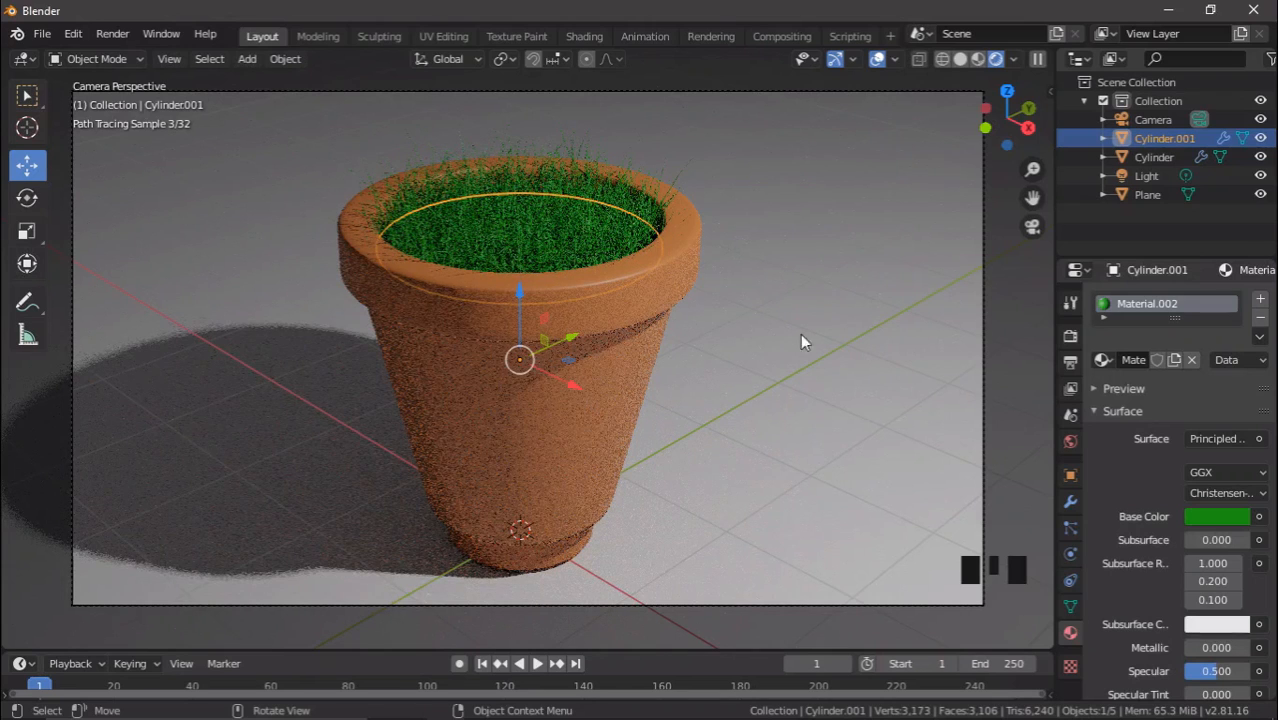
Enable nodes on the point light and set its emission strength to 2.
{"action": "left_click", "coordinate": [1148, 178]}
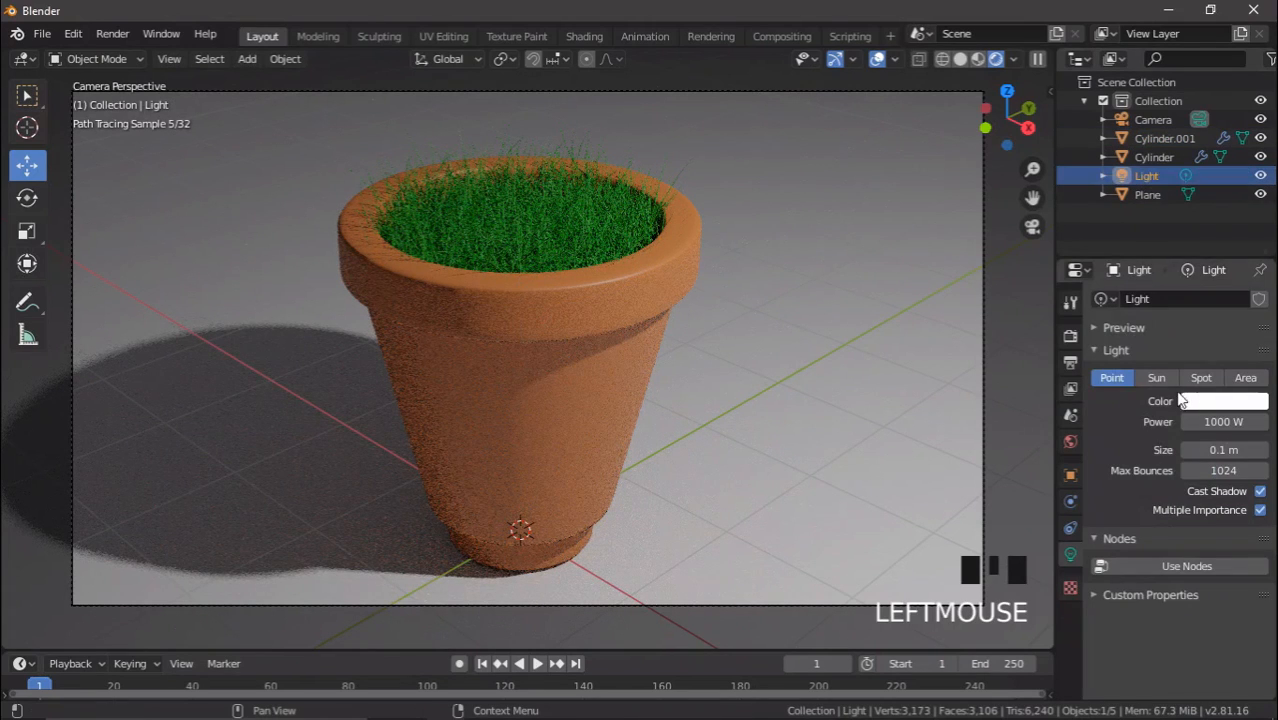
{"action": "left_click", "coordinate": [1151, 560]}
{"action": "left_click", "coordinate": [1206, 625]}
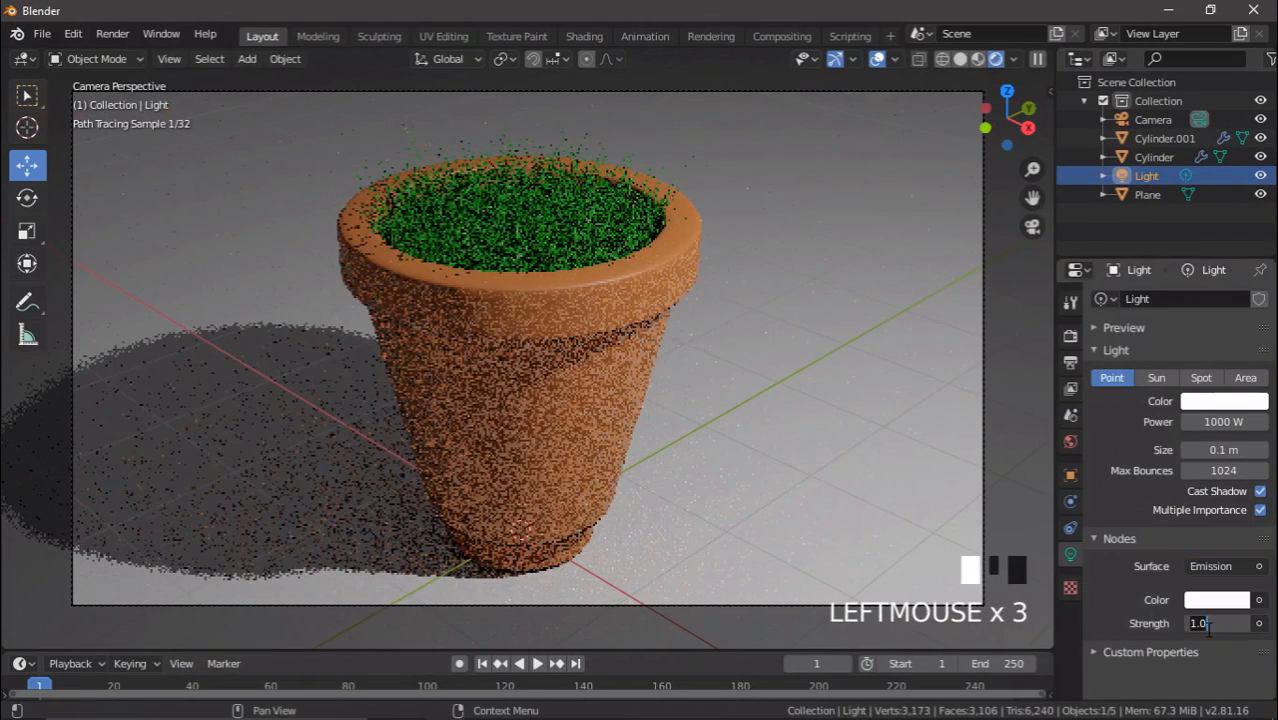
{"action": "type", "text": "2"}
{"action": "key", "text": "Return"}
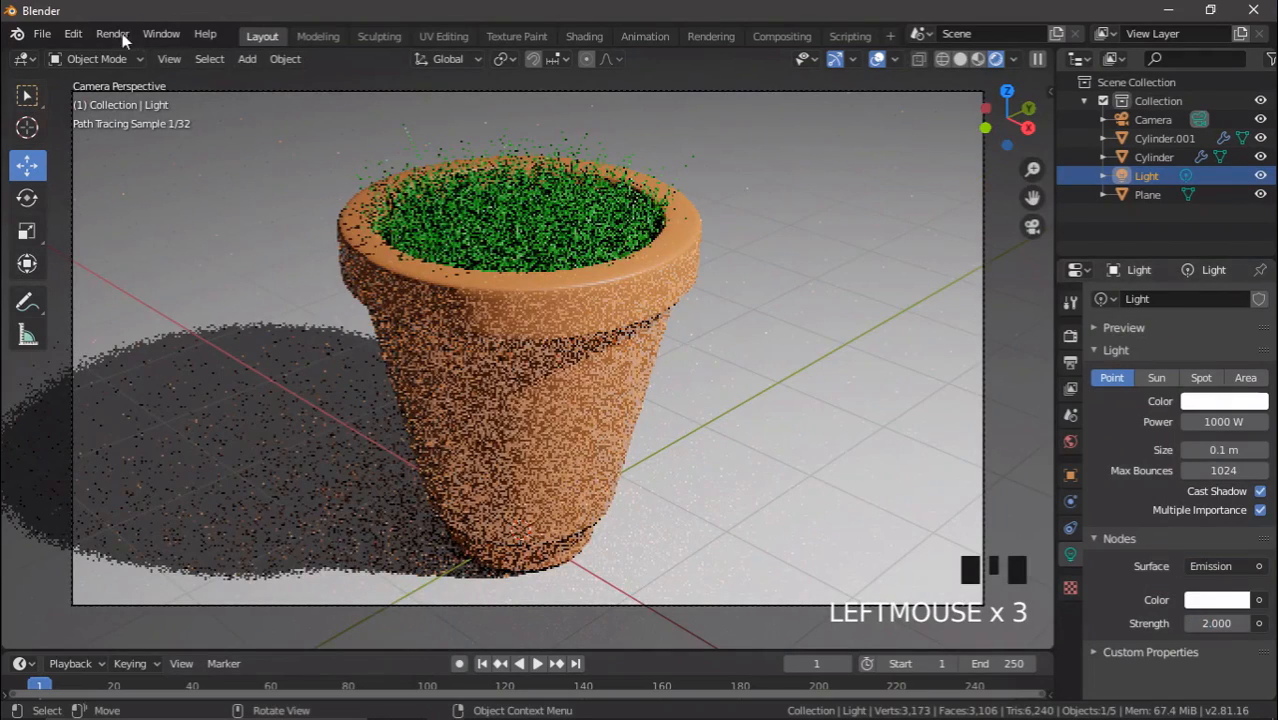
Set the output resolution percentage to 75%.
{"action": "left_click", "coordinate": [1070, 338]}
{"action": "left_click", "coordinate": [1070, 362]}
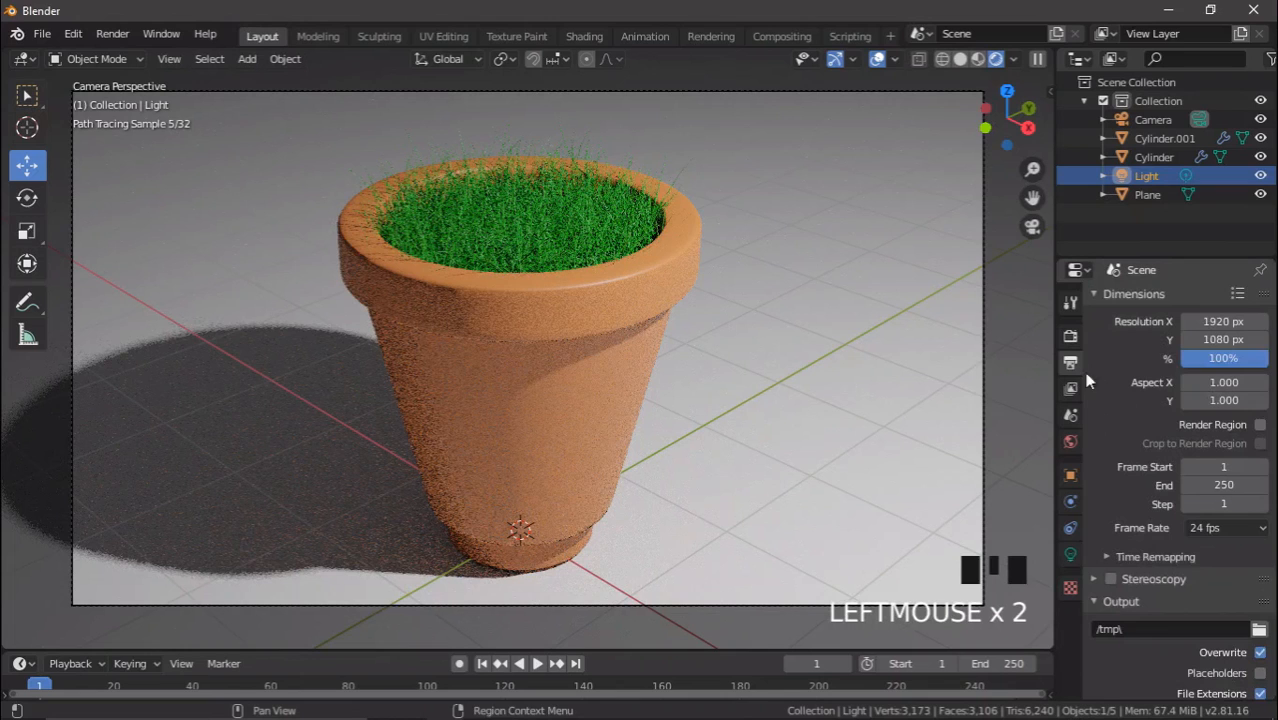
{"action": "left_click", "coordinate": [1203, 363]}
{"action": "type", "text": "75"}
{"action": "key", "text": "Return"}
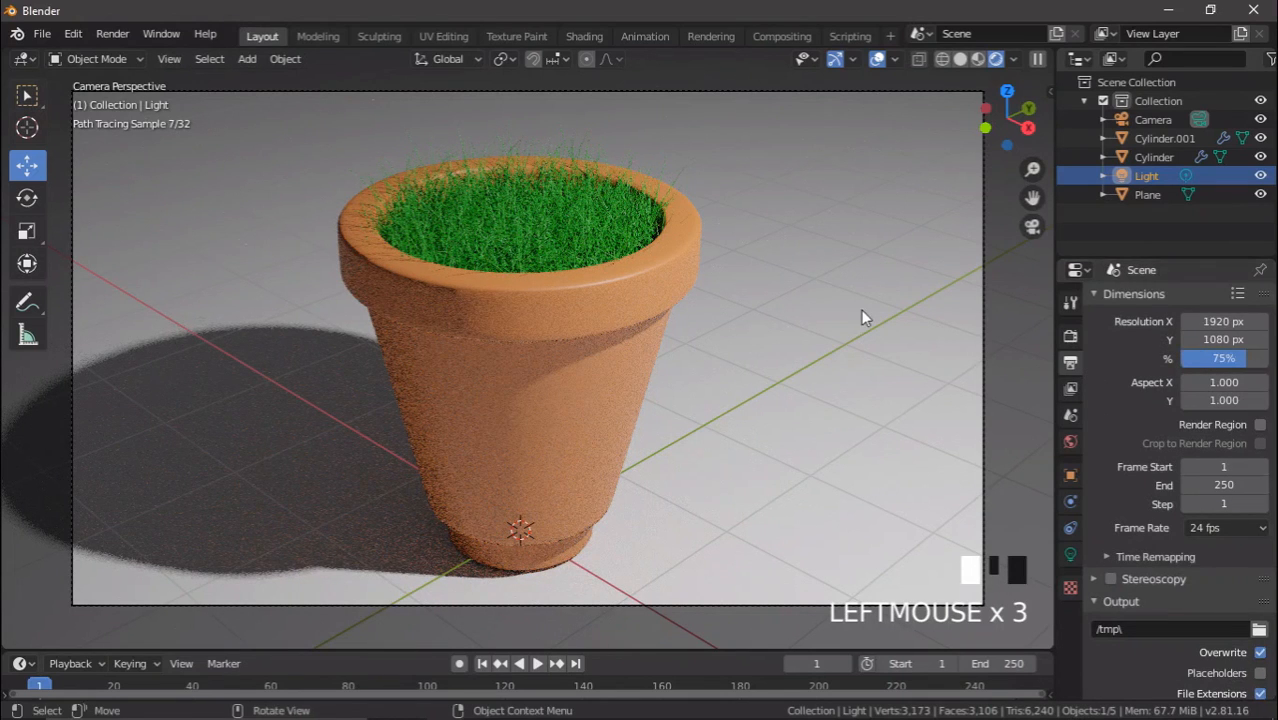
Render the flower pot scene as a still image from the camera and check the whole result.
{"action": "left_click", "coordinate": [118, 35]}
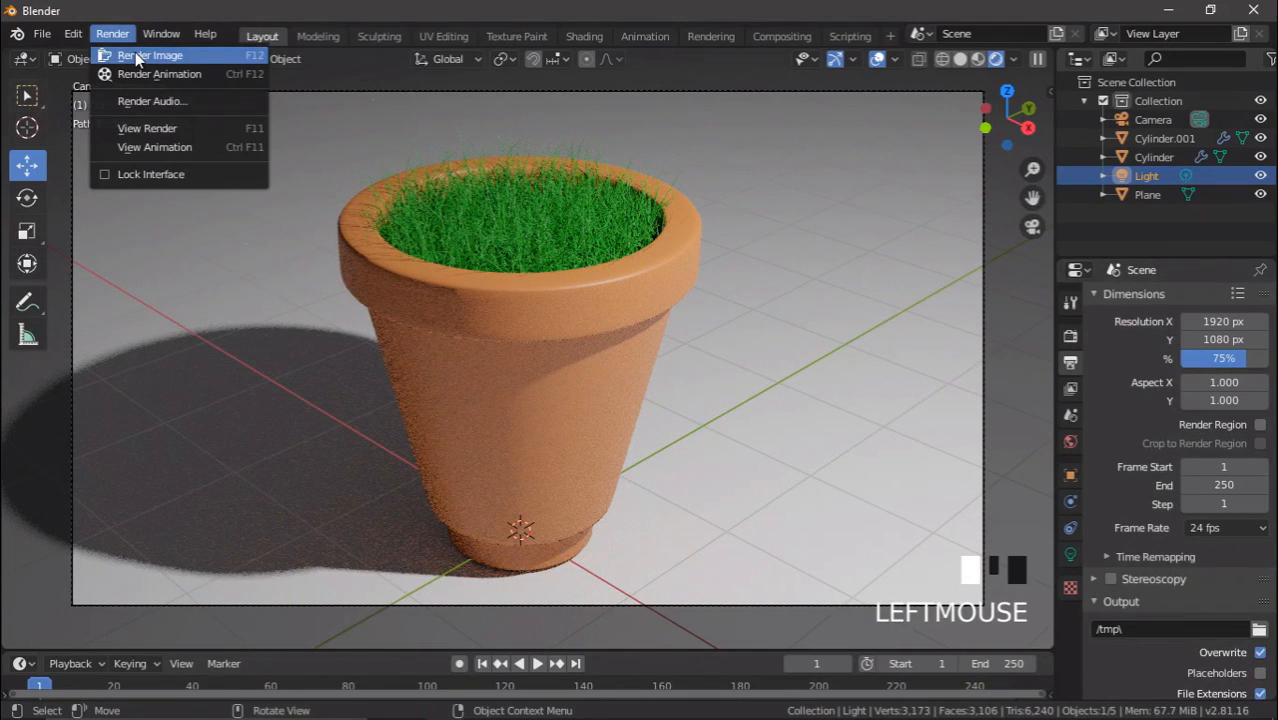
{"action": "key", "text": "F12"}
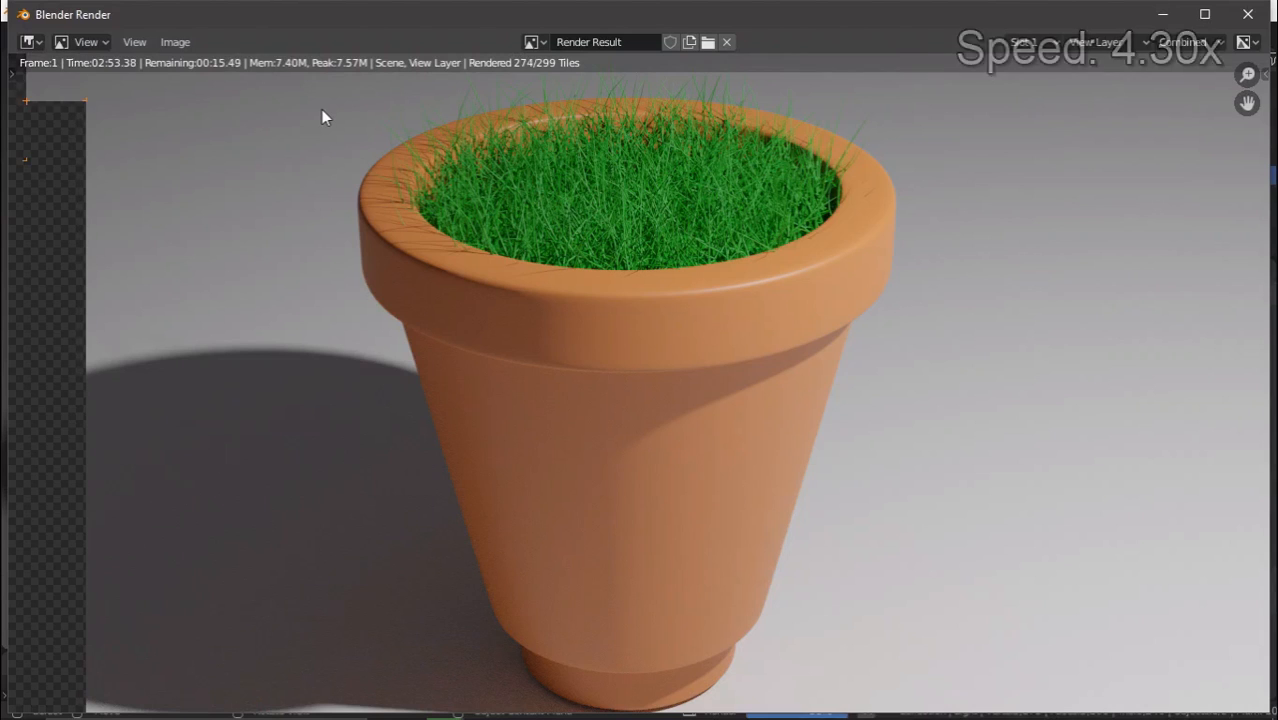
{"action": "scroll", "coordinate": [322, 118], "scroll_direction": "down", "scroll_amount": 1}
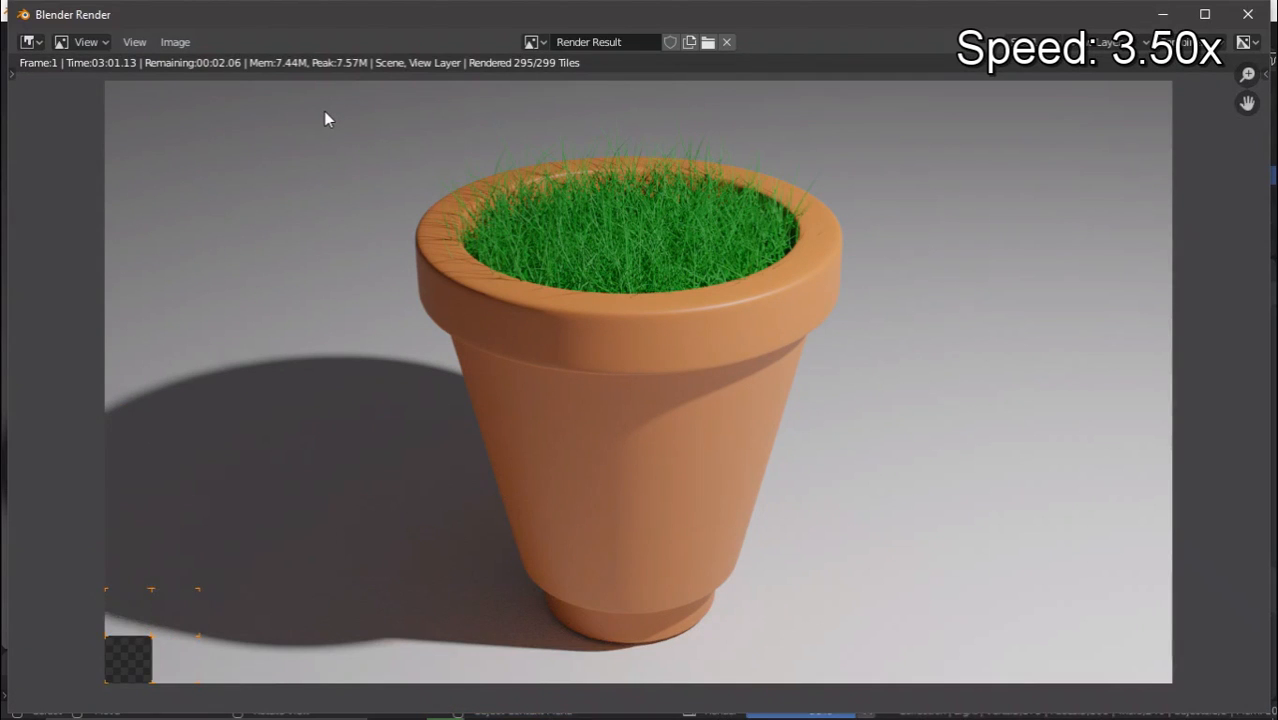
{"action": "scroll", "coordinate": [325, 112], "scroll_direction": "up", "scroll_amount": 1}
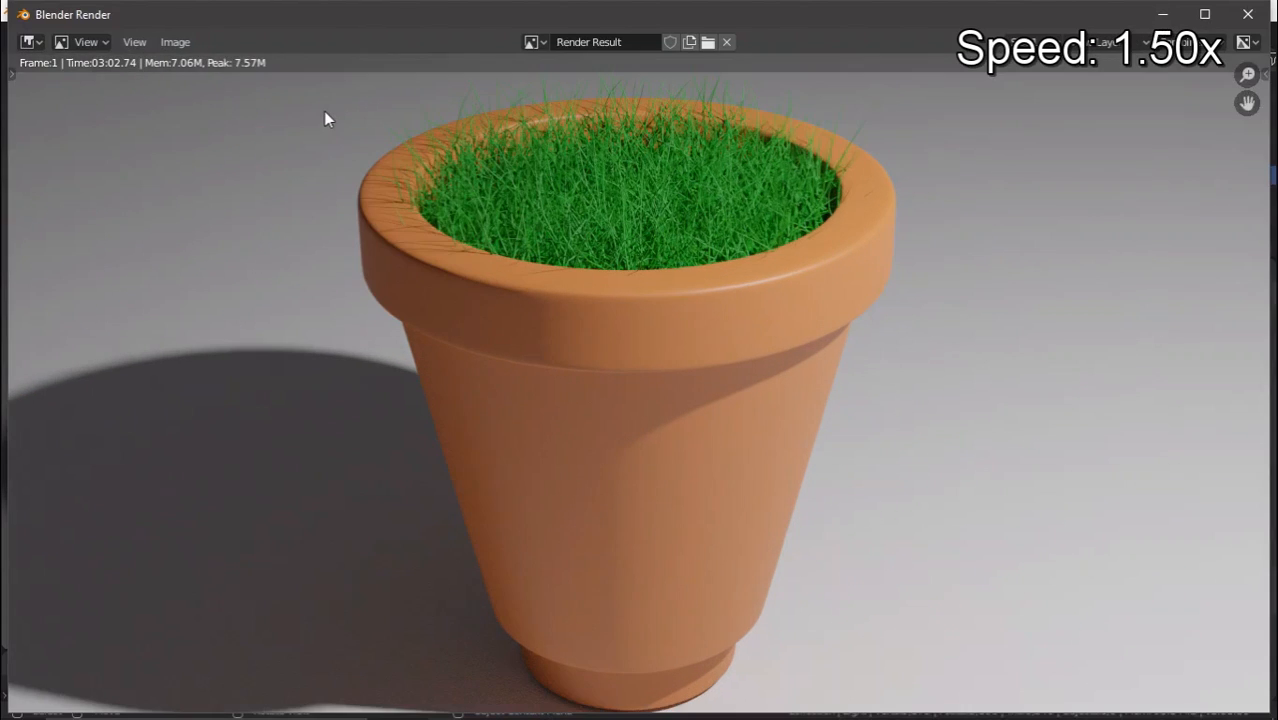
{"action": "scroll", "coordinate": [325, 112], "scroll_direction": "down", "scroll_amount": 1}
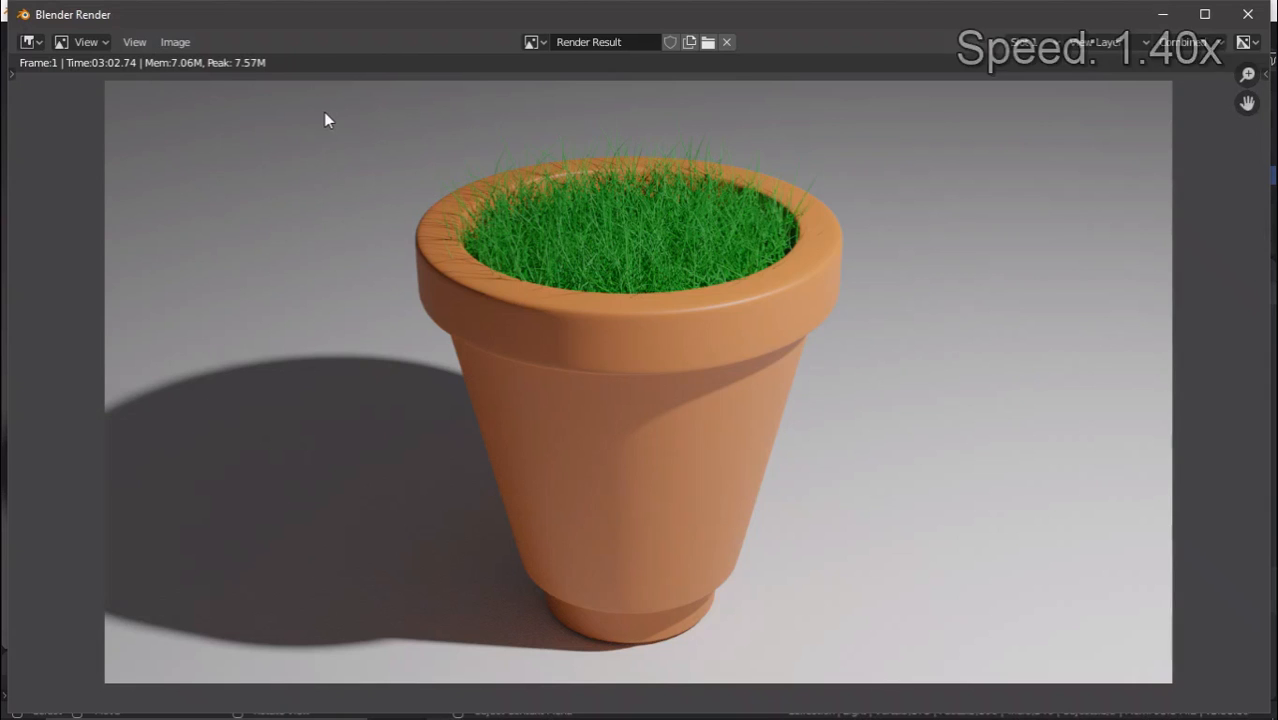
Minimize the separate render window, switch to the Rendering workspace, and maximize the image editor showing the render result.
{"action": "left_click", "coordinate": [1160, 14]}
{"action": "left_click", "coordinate": [710, 37]}
{"action": "scroll", "coordinate": [706, 230], "scroll_direction": "up", "scroll_amount": 2}
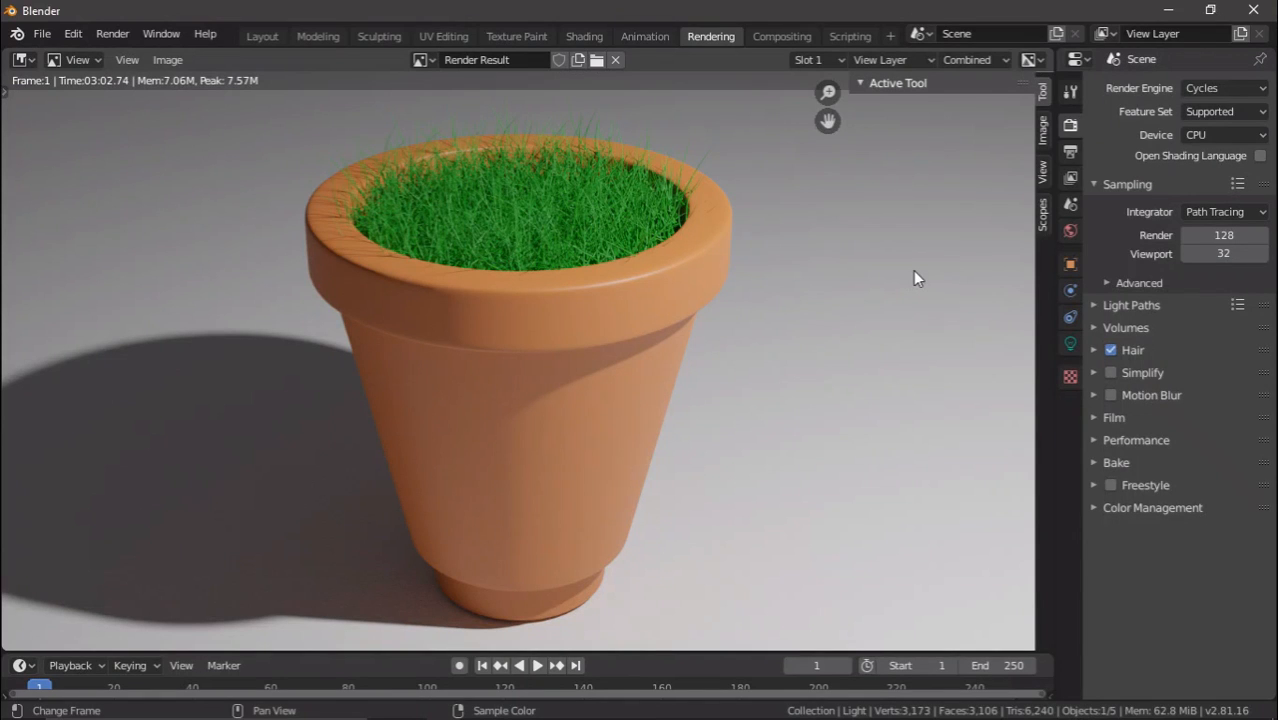
{"action": "key", "text": "ctrl+space"}
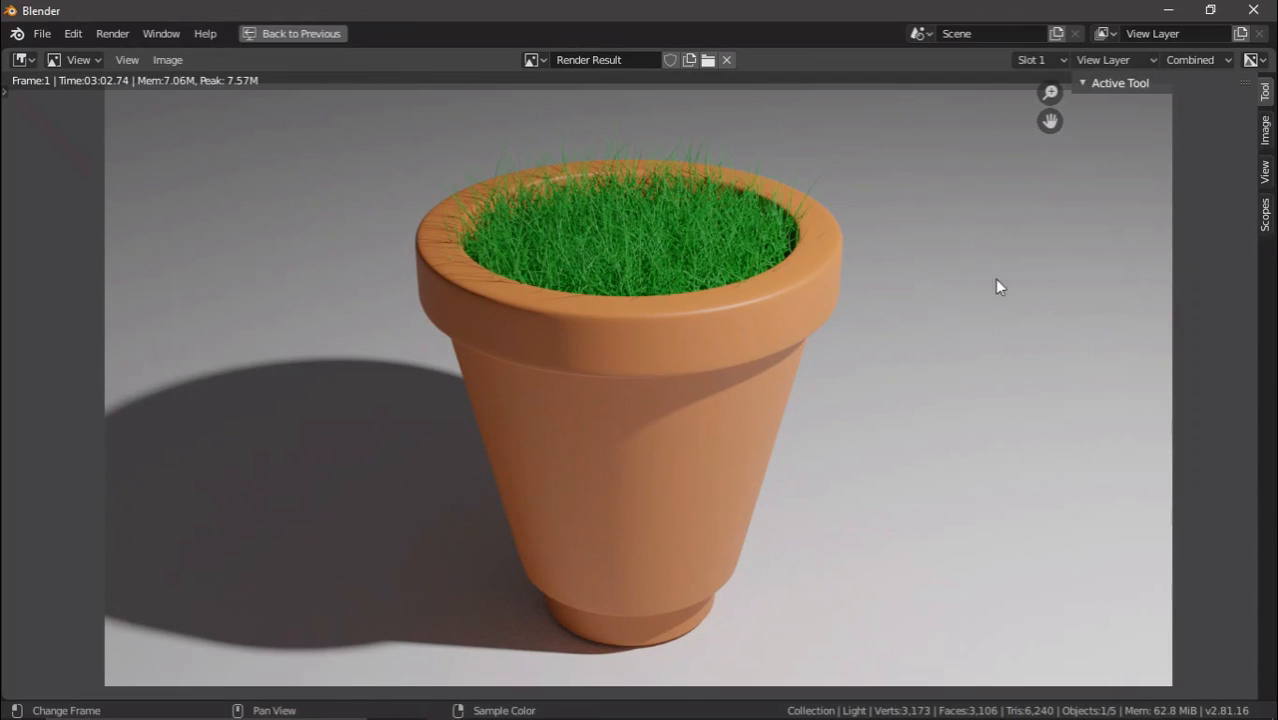